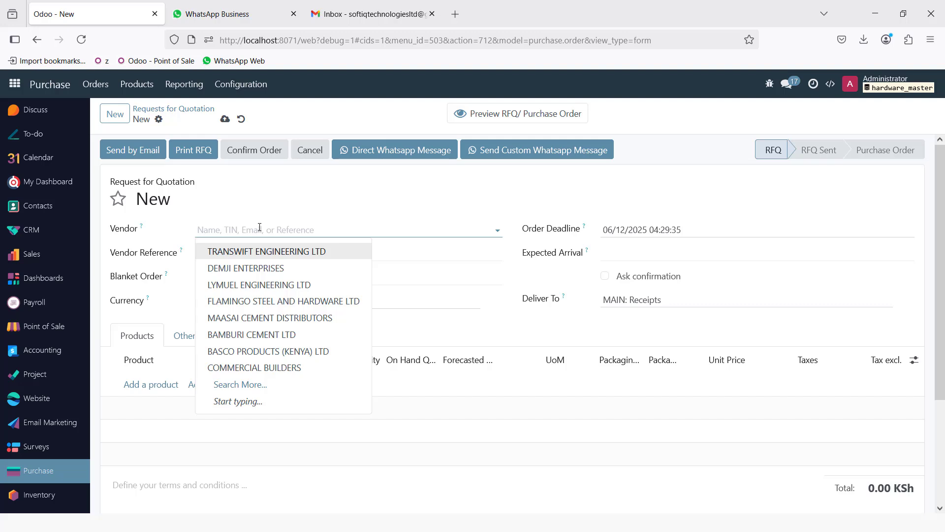
- Choose vendor BAMBURI CEMENT LTD and add BAMBURI CEMENT 42.5N and BAMBURI CEMENT TEMBO lines
text(bambu)
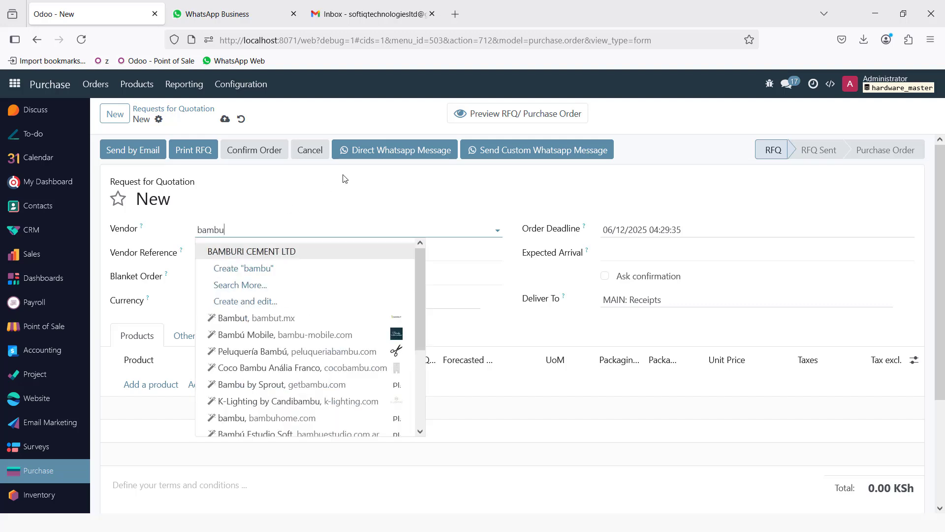
click(276, 253)
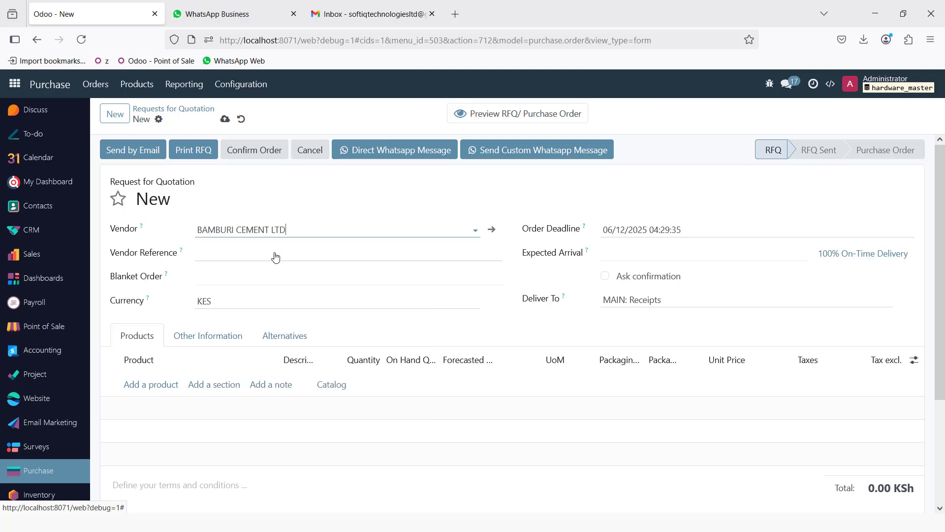
click(137, 387)
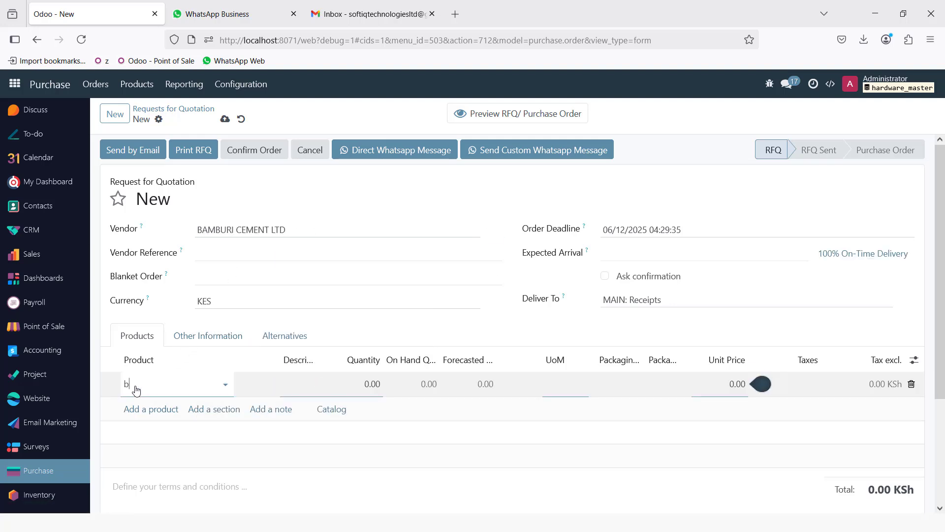
text(bambu)
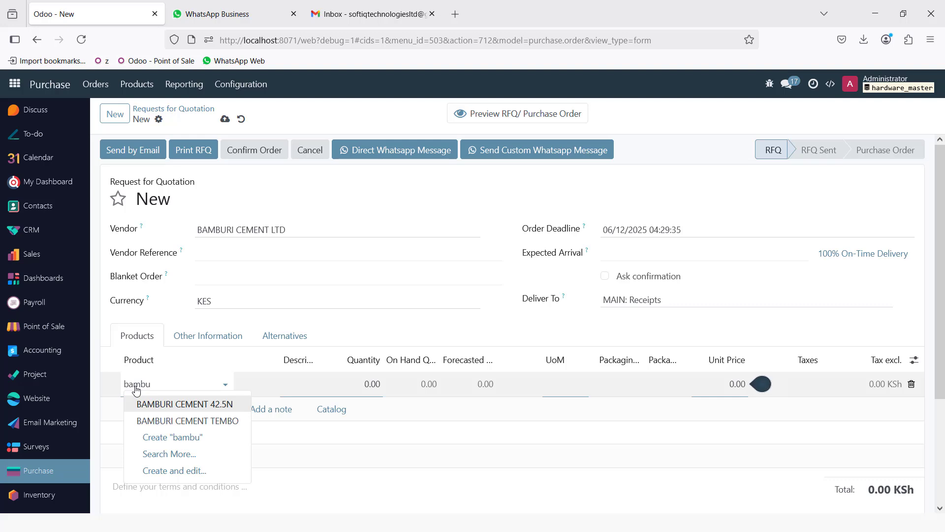
click(183, 404)
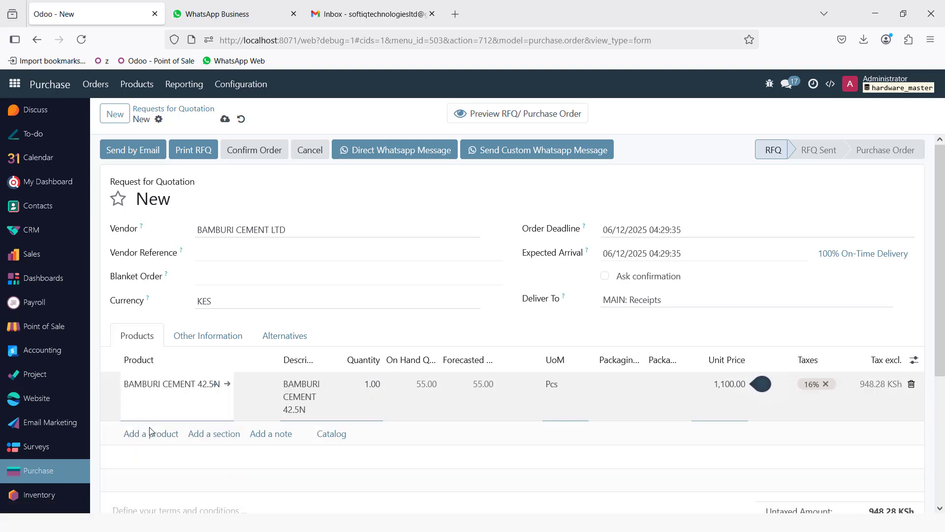
click(149, 433)
text(bamb)
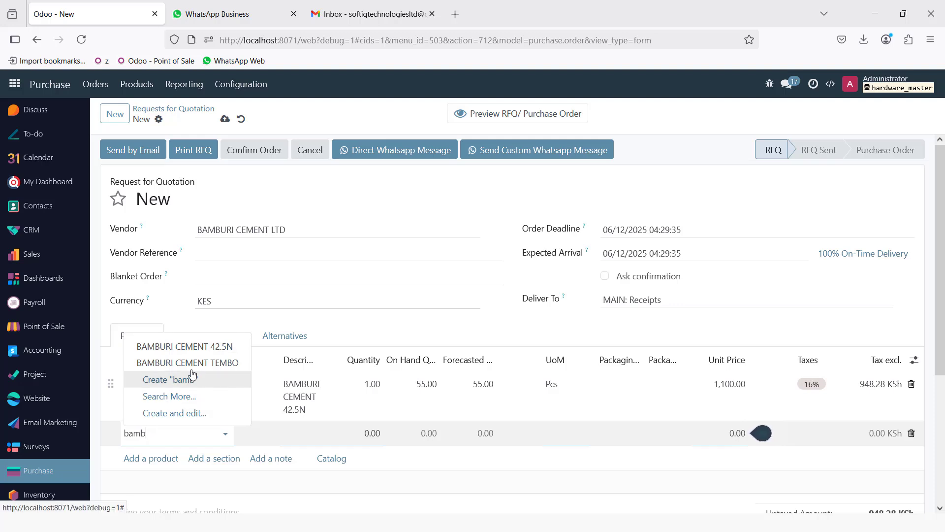
click(185, 363)
- Set both cement lines to quantity 5 and save the quotation as P00030
click(376, 389)
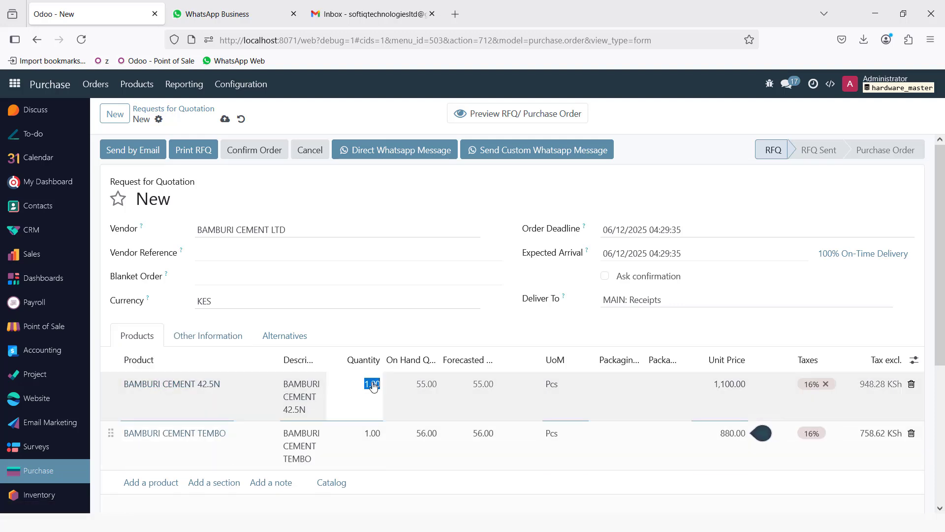
text(5)
click(373, 437)
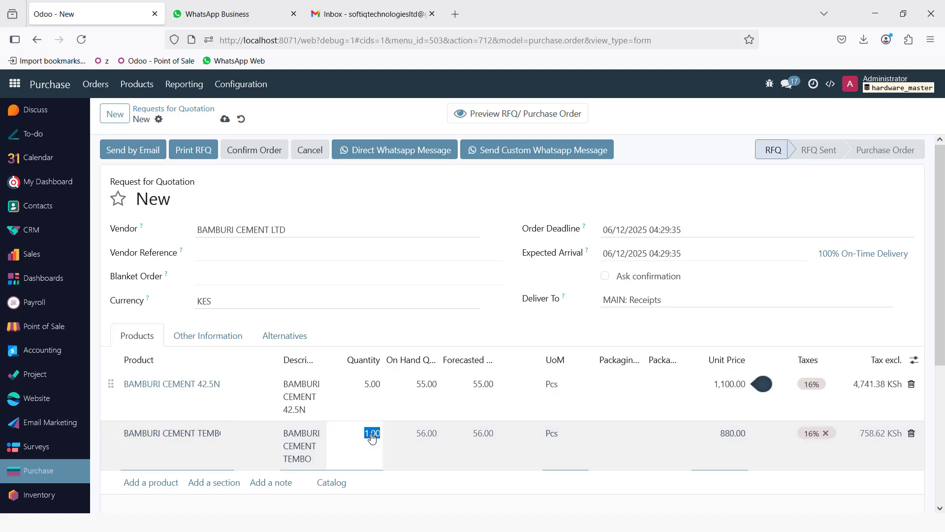
text(5)
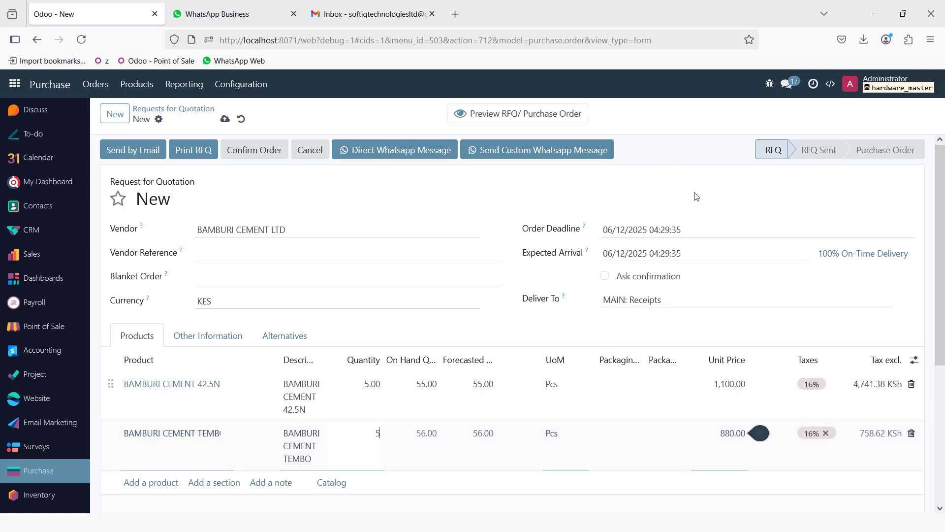
click(695, 194)
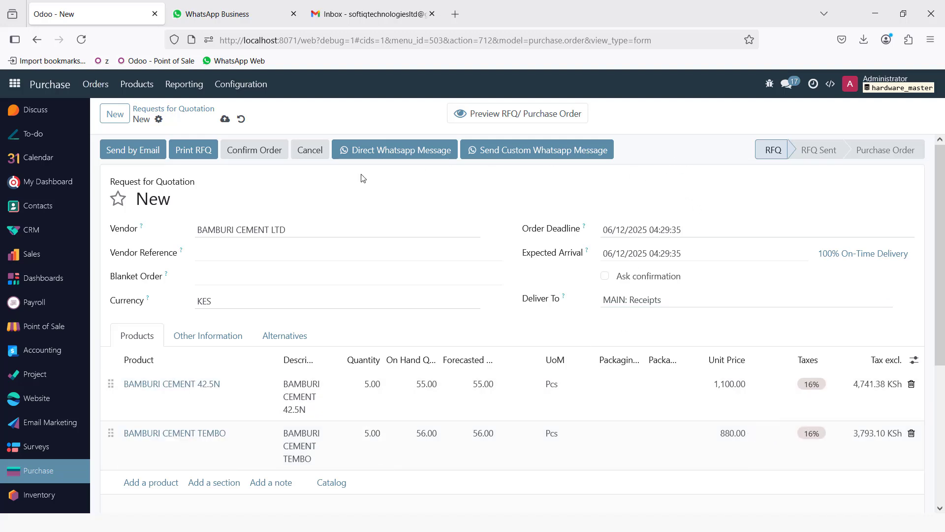
click(225, 120)
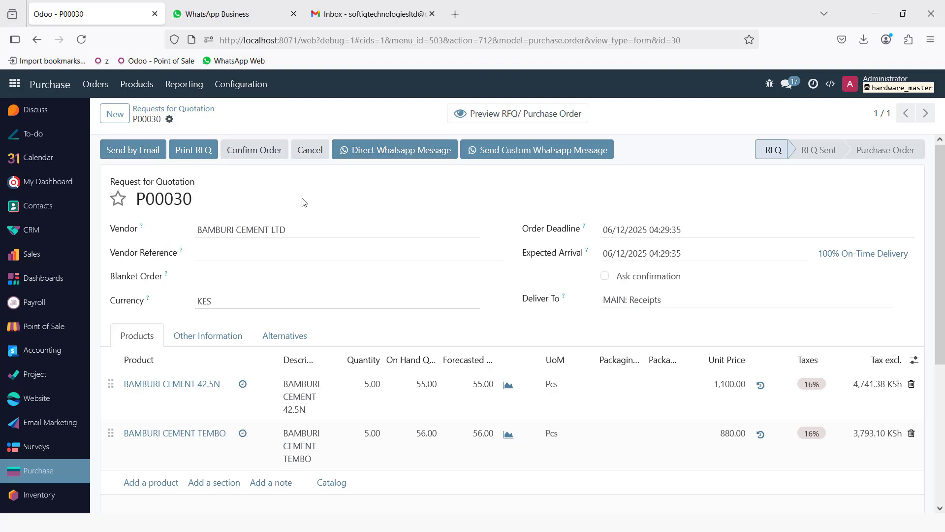
- Send the prefilled P00030 WhatsApp message to BAMBURI CEMENT LTD, then go back to Odoo
click(392, 154)
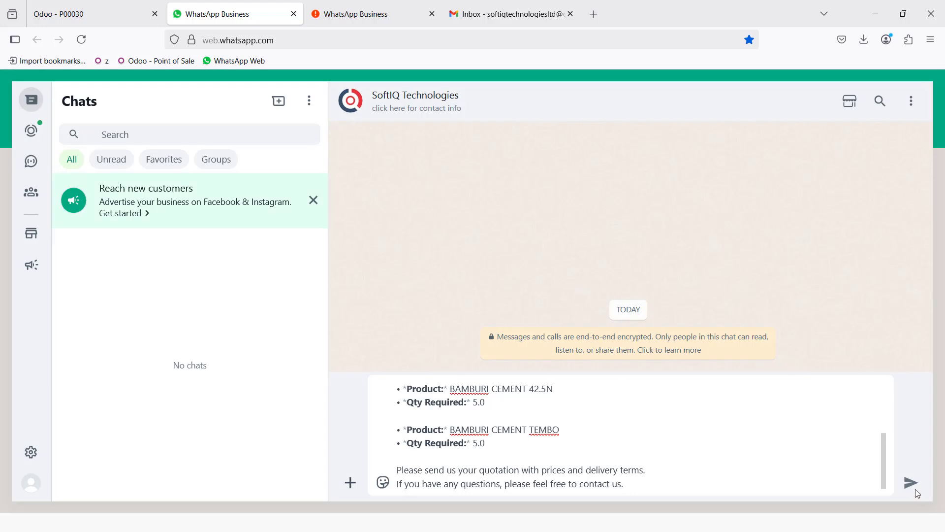
click(911, 482)
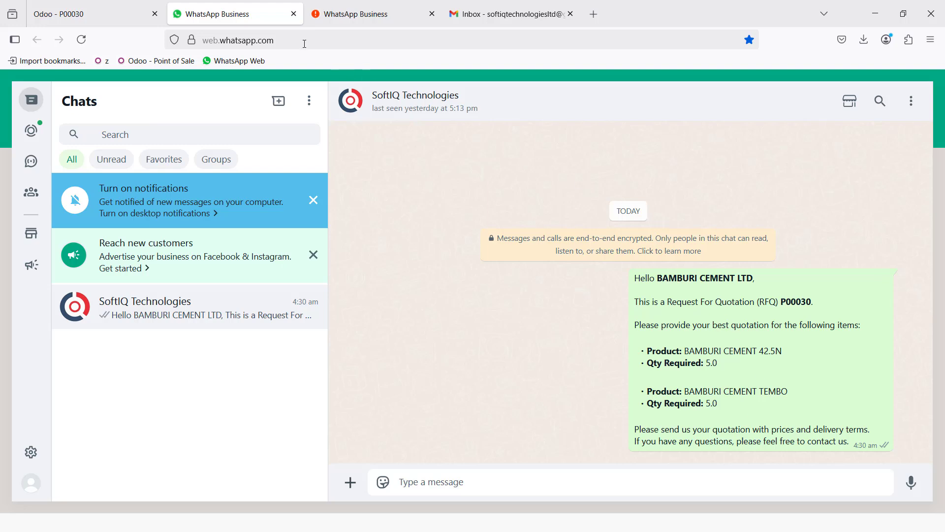
click(116, 17)
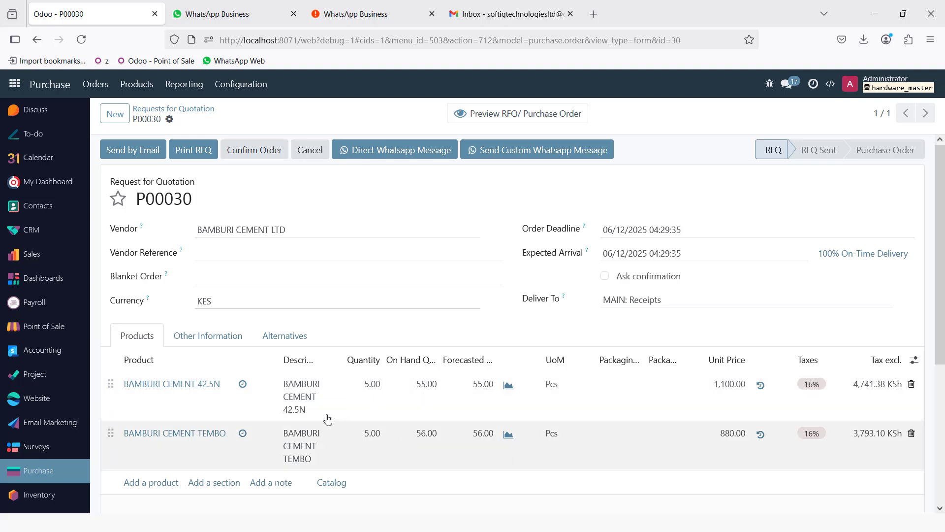
- Review BAMBURI CEMENT 42.5N purchase history, then confirm P00030 as a purchase order
click(243, 384)
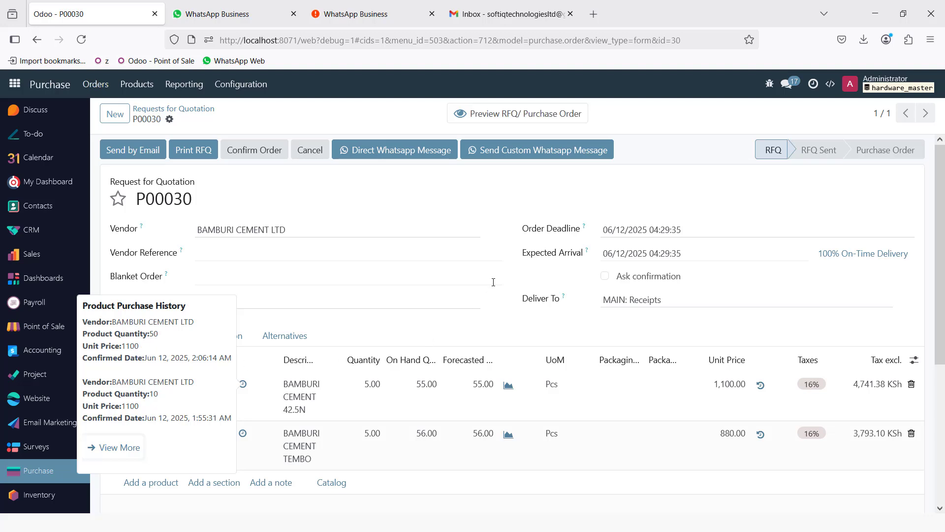
click(252, 149)
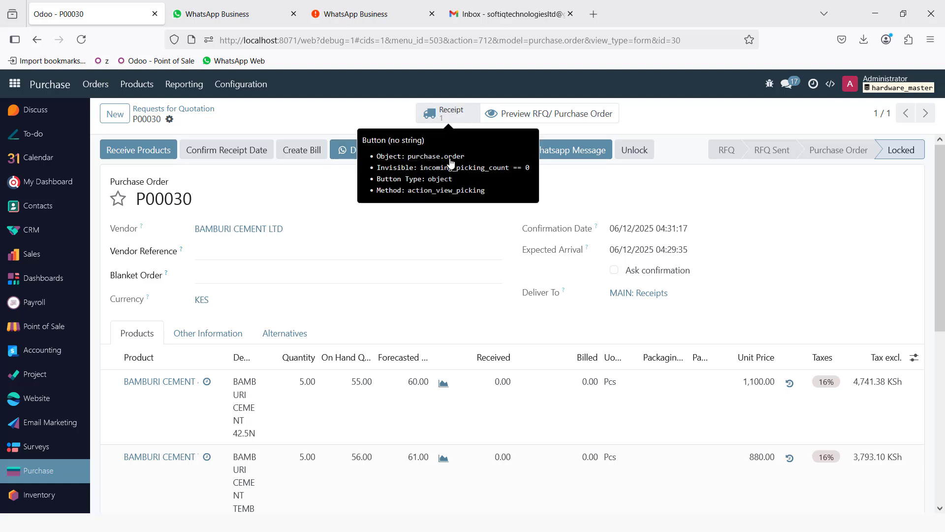
- Preview P00030 as a PDF in a new tab and open receipt MAIN/IN/00029
click(568, 115)
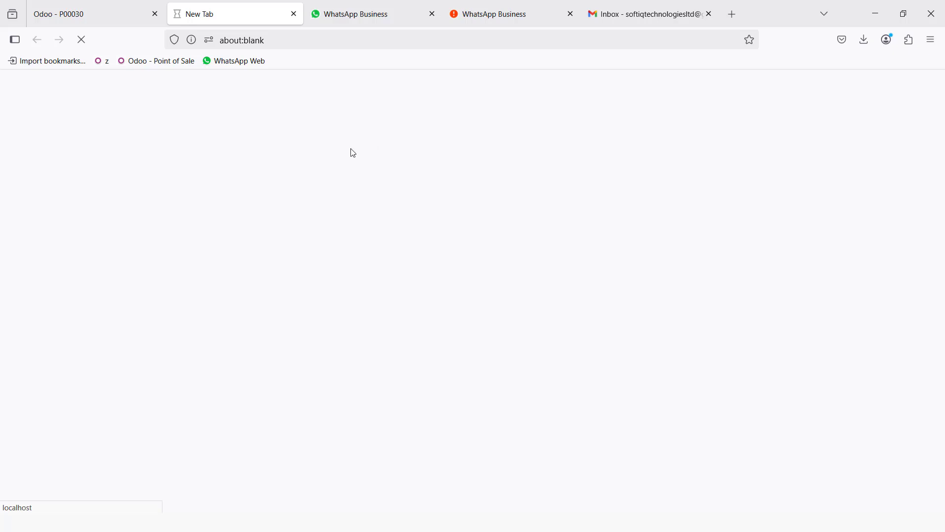
click(107, 17)
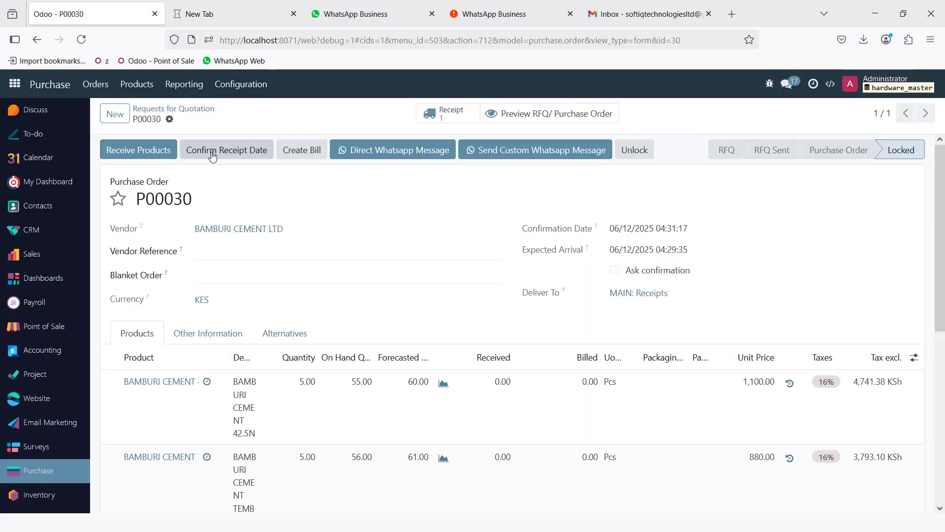
click(455, 115)
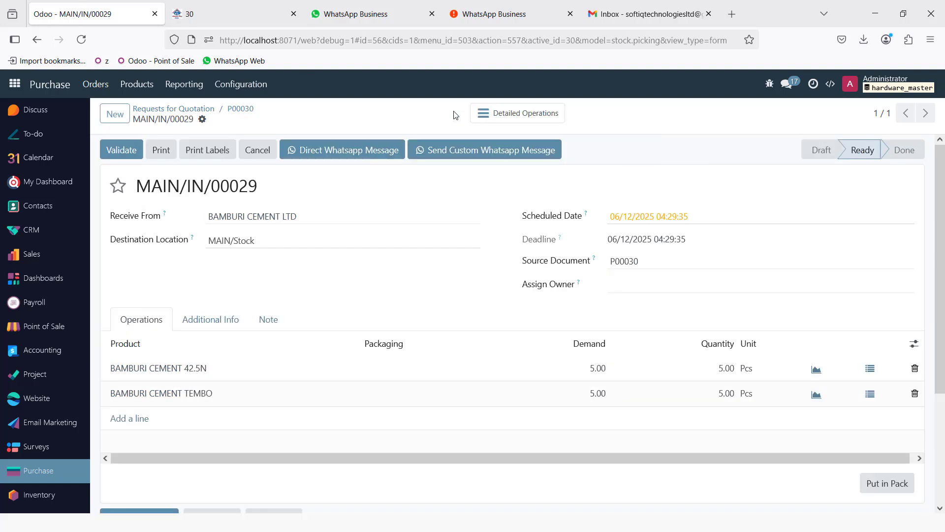
- Scroll through the Purchase Order P00030 PDF down to its 9,900.00 KSh total
click(245, 13)
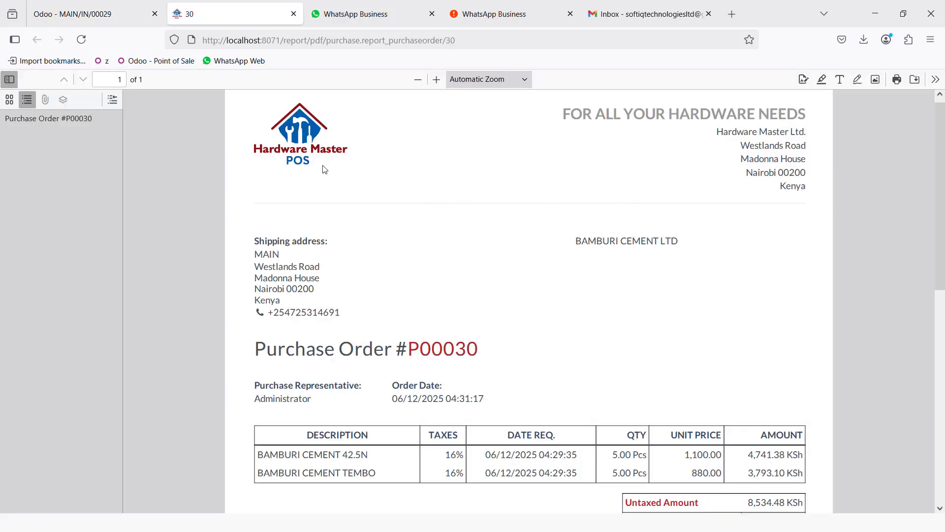
scroll(430, 278, down, 3)
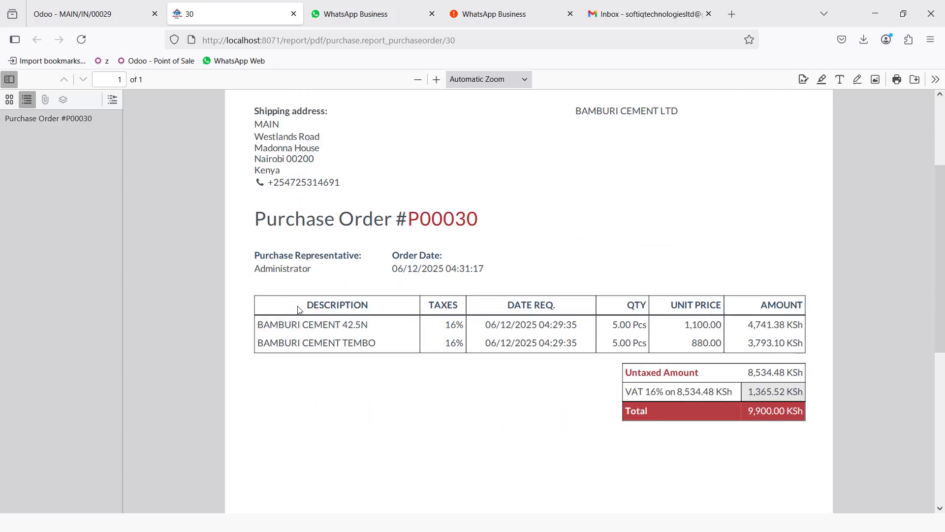
scroll(492, 386, down, 6)
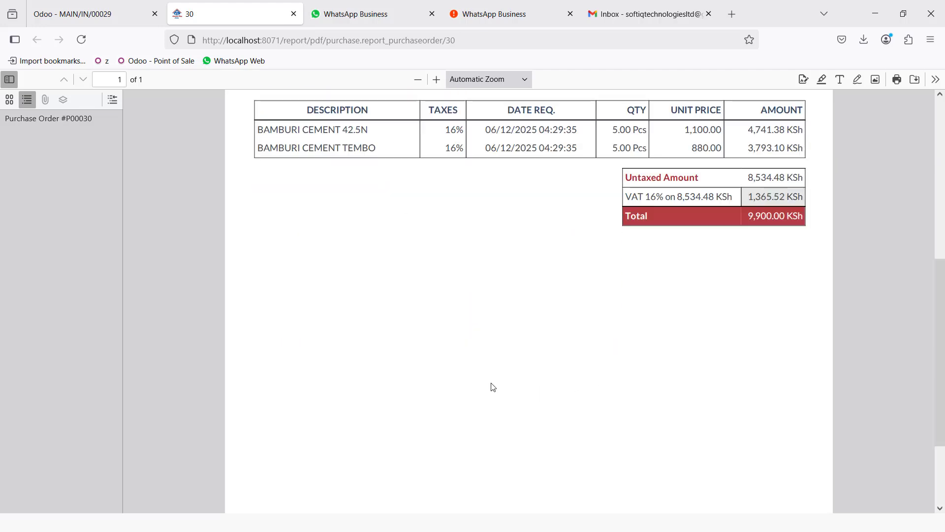
scroll(393, 328, up, 5)
scroll(344, 335, down, 3)
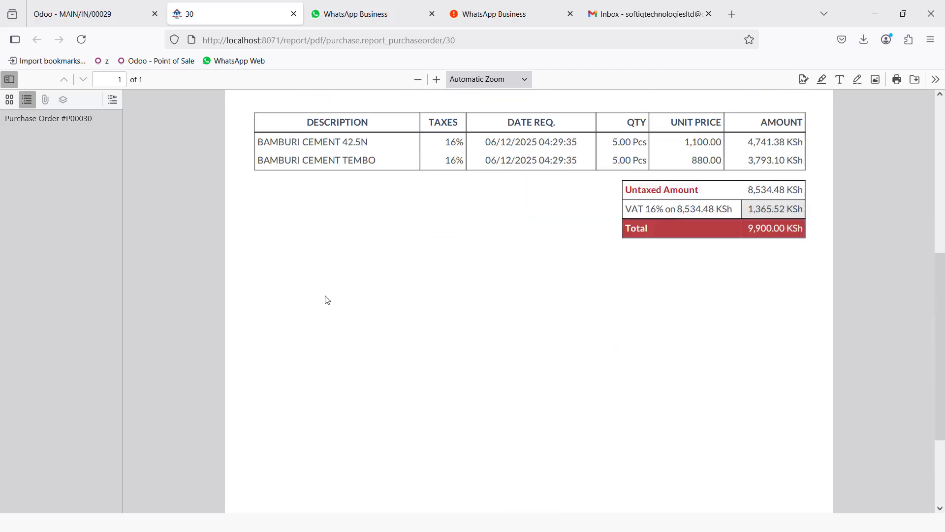
- Check both 5.00 cement quantities, validate receipt MAIN/IN/00029, and go back to P00030
click(89, 14)
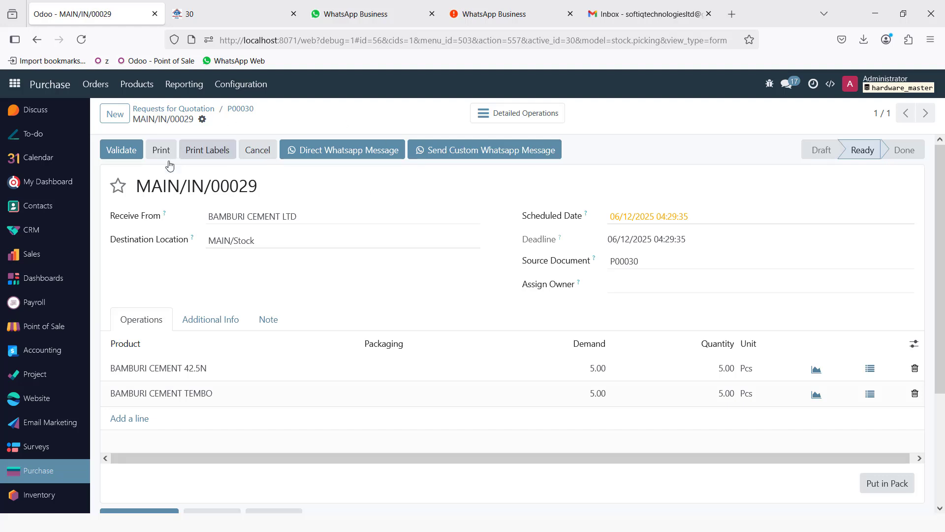
click(723, 371)
click(728, 393)
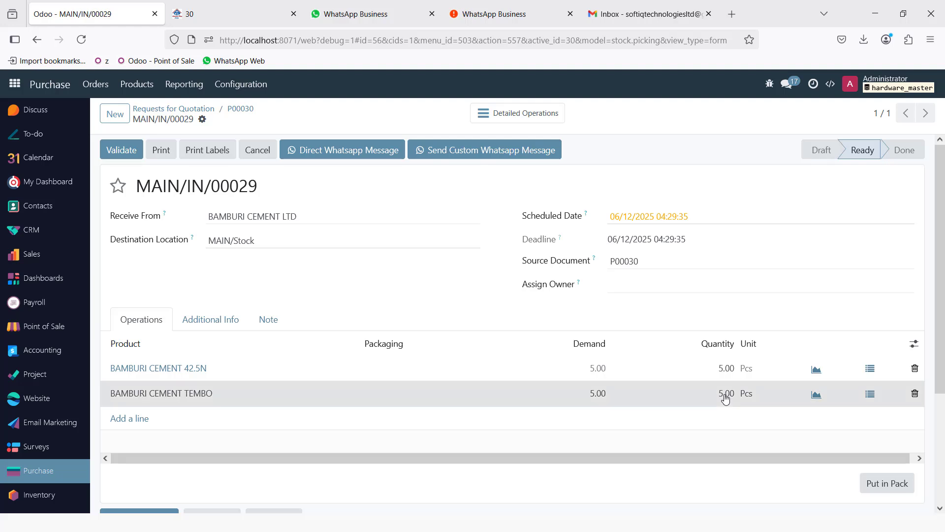
click(724, 371)
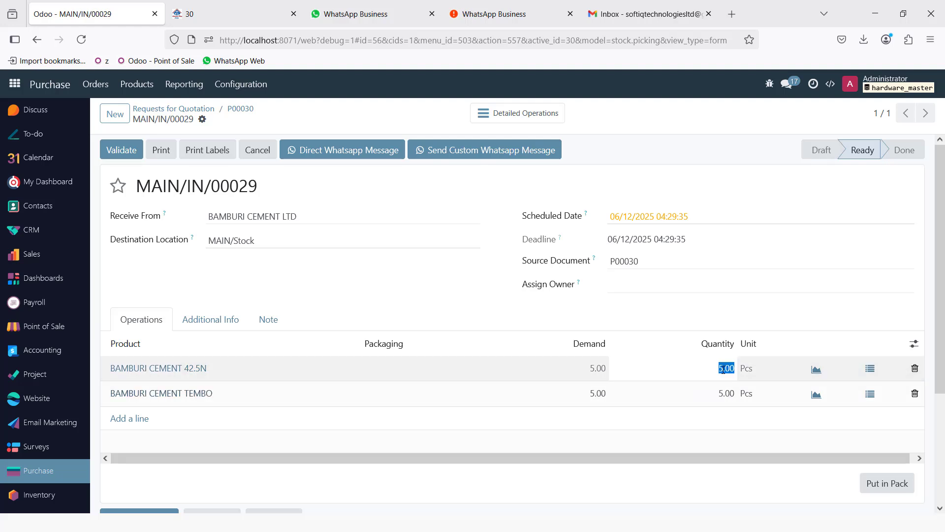
click(124, 151)
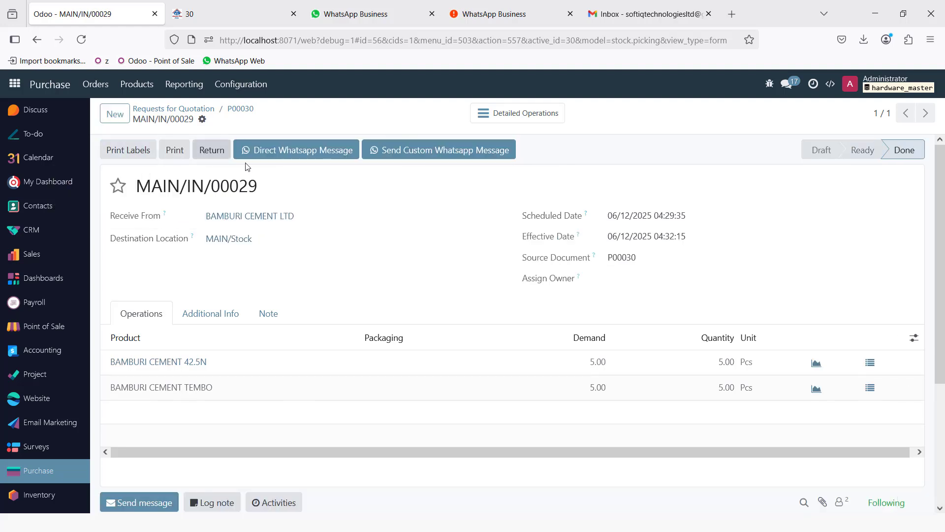
click(239, 108)
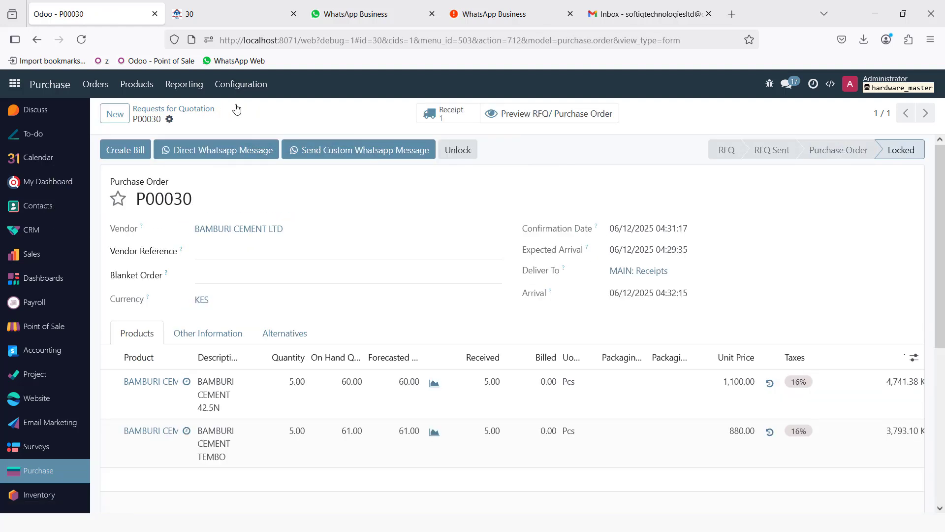
- Create the vendor bill, date it 06/12/2025 with reference 96520, and post it
click(123, 153)
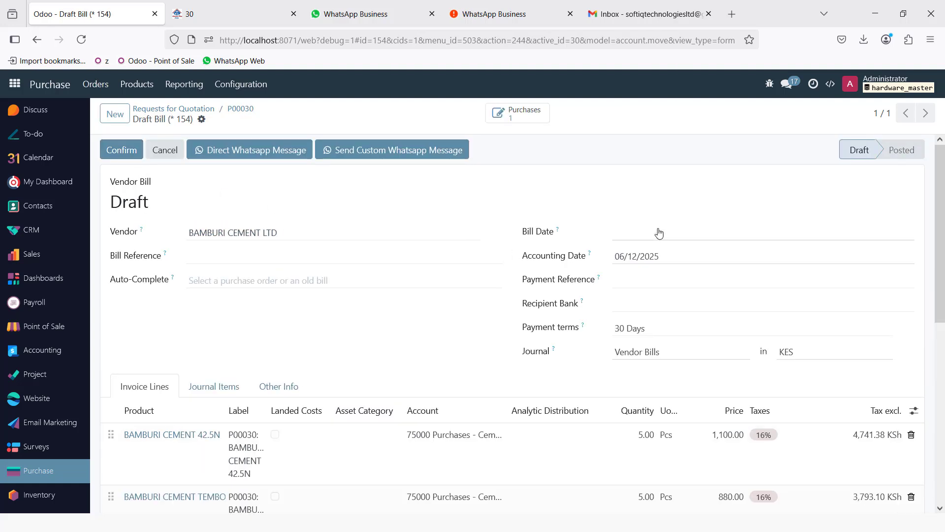
click(661, 235)
click(808, 357)
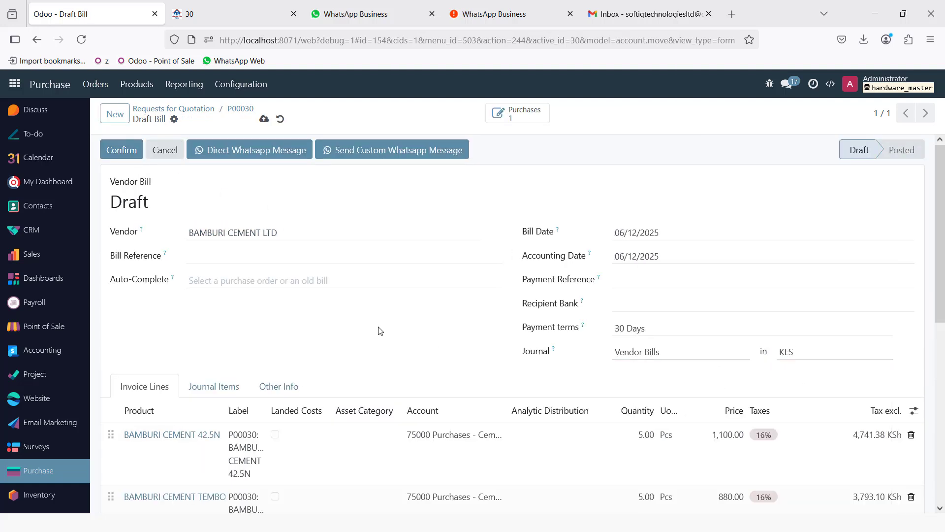
click(214, 255)
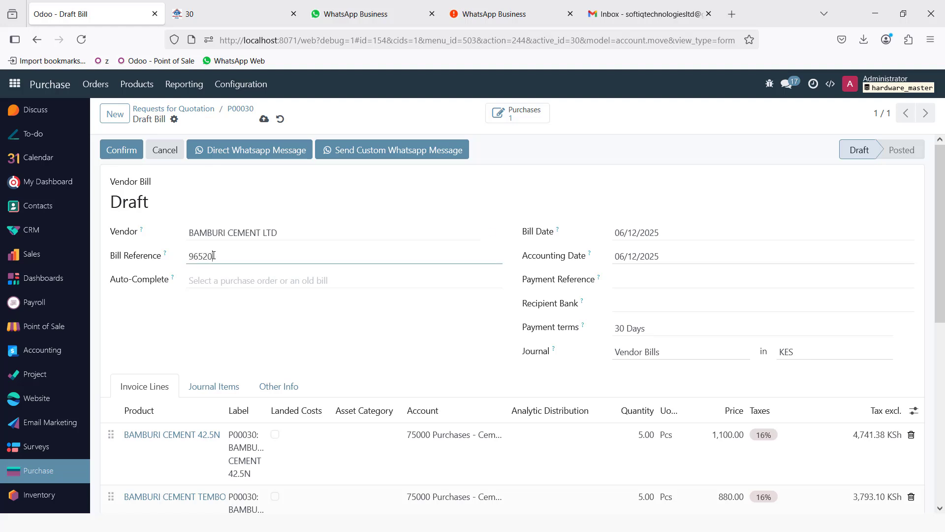
click(118, 150)
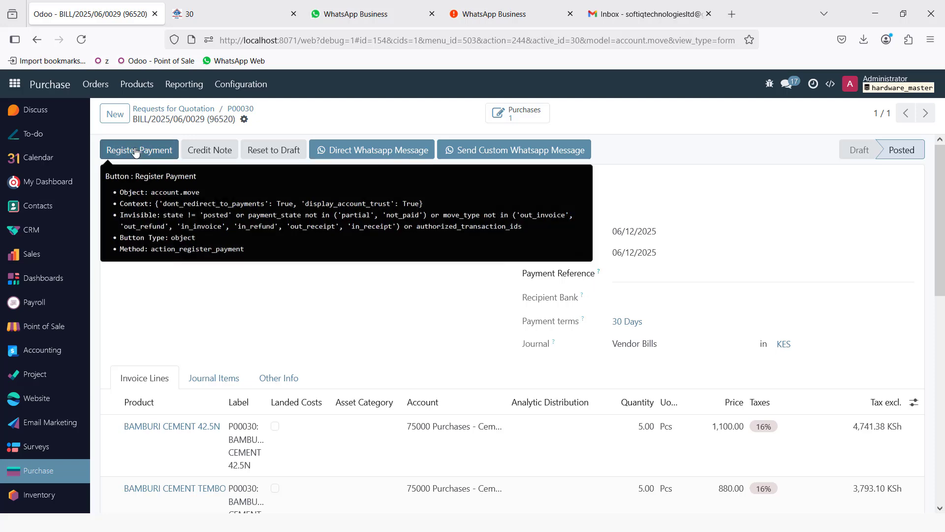
- Pay the 9,900.00 KES bill from the Equity Bank journal with memo CHQ No0008
click(137, 150)
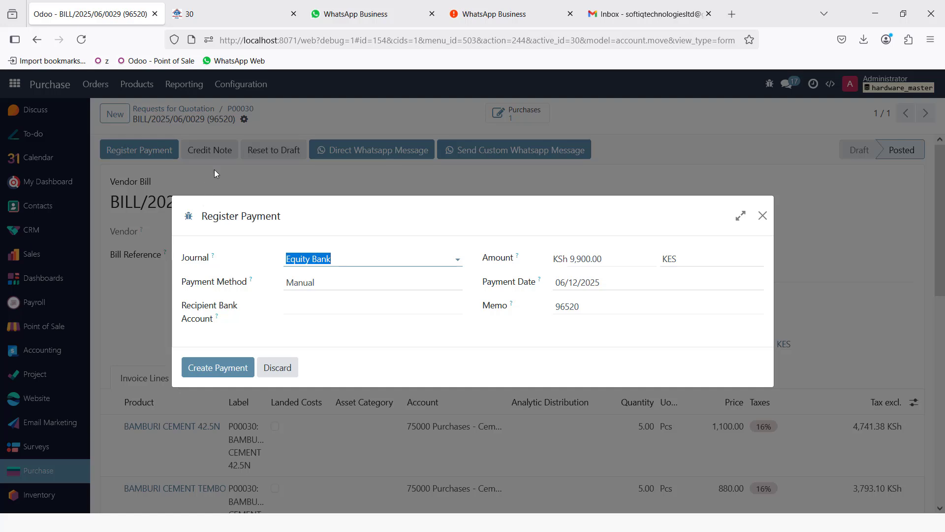
click(385, 261)
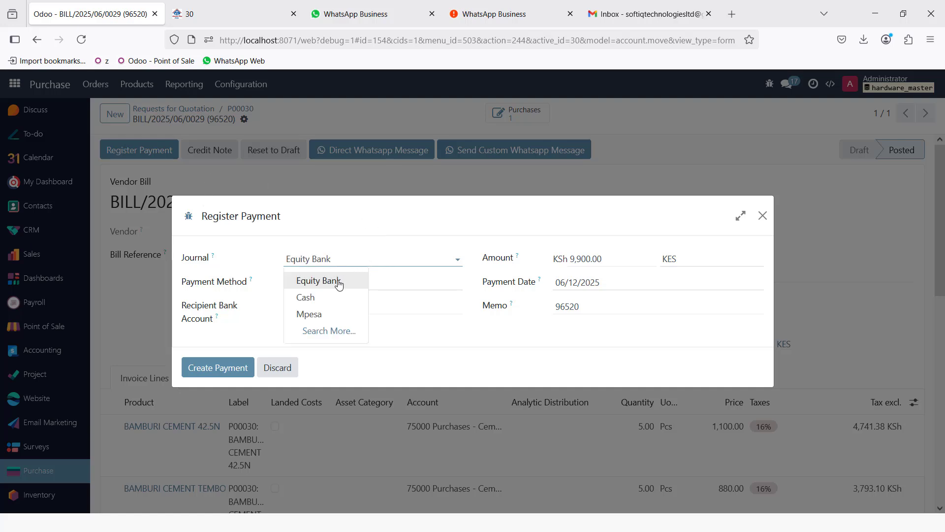
click(361, 226)
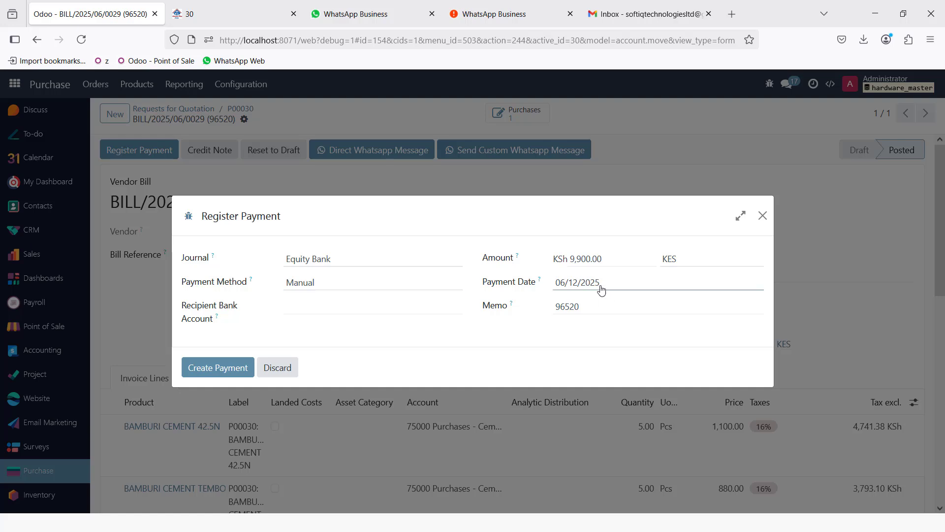
click(601, 270)
click(593, 301)
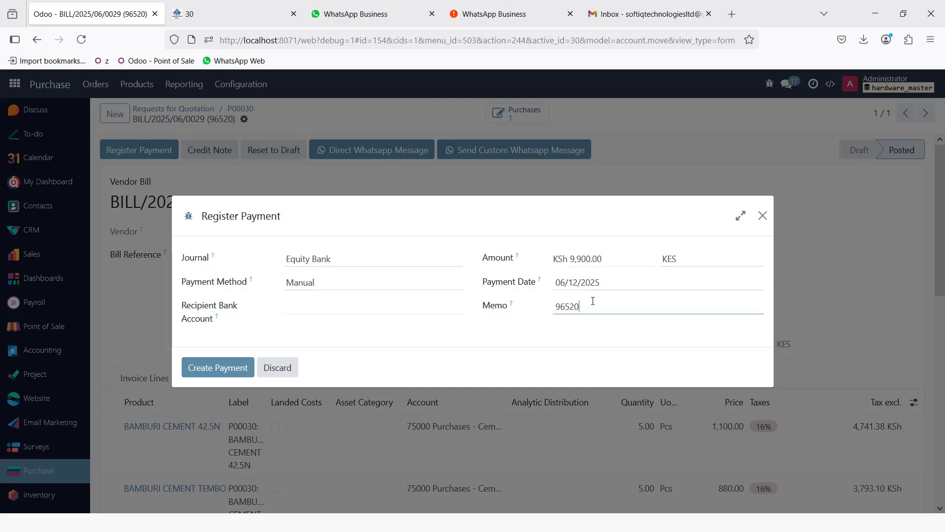
drag(585, 306, 539, 300)
text(CHQ No0008)
click(205, 364)
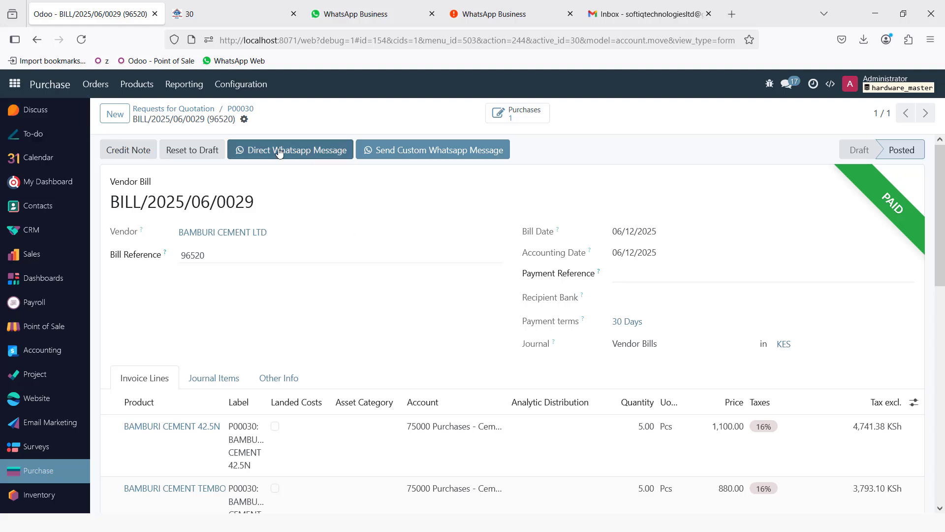
- Go to Inventory and review the configured warehouses list
click(14, 84)
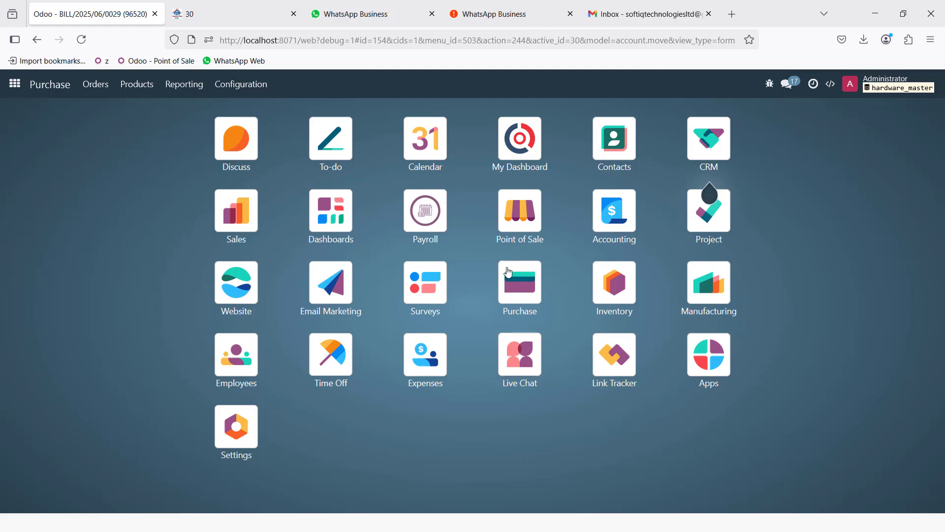
click(614, 290)
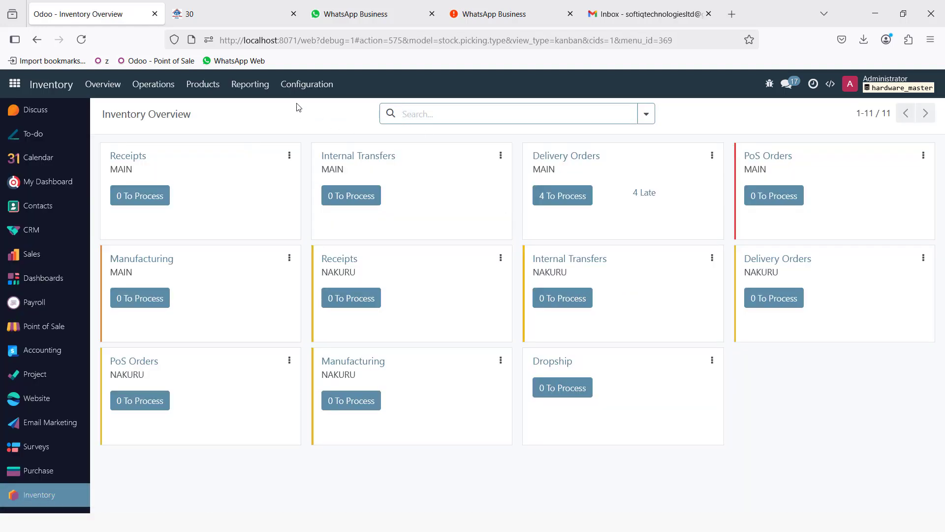
click(313, 87)
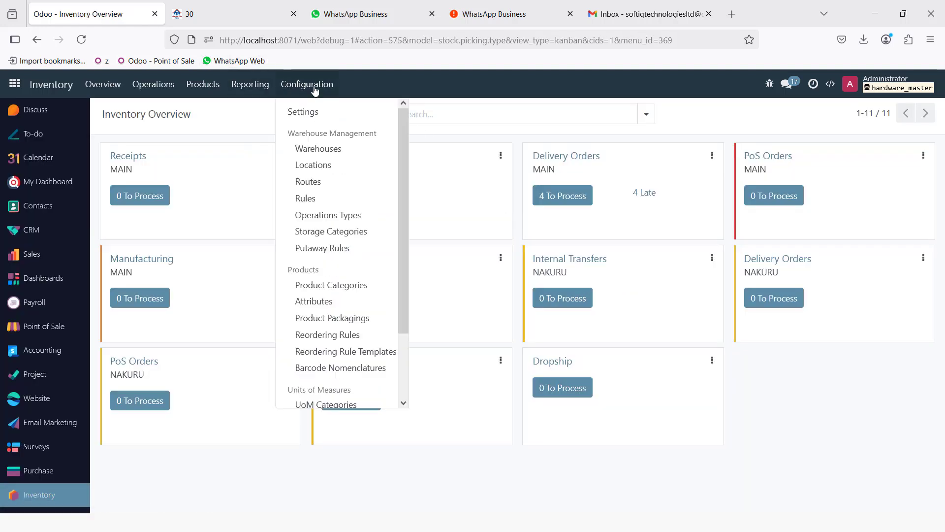
click(344, 147)
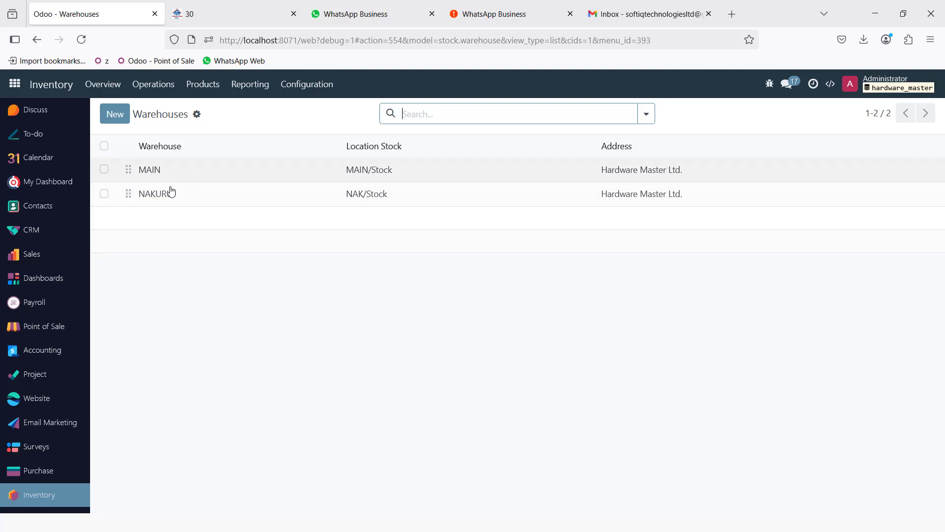
- Open the stock report filtered to CEMENT, comparing MAIN and NAKURU warehouse stock
click(250, 88)
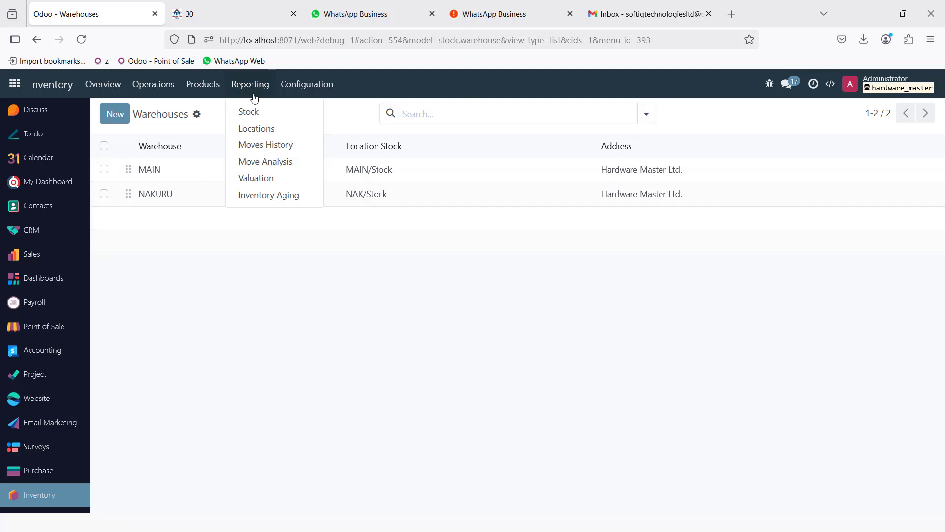
click(266, 120)
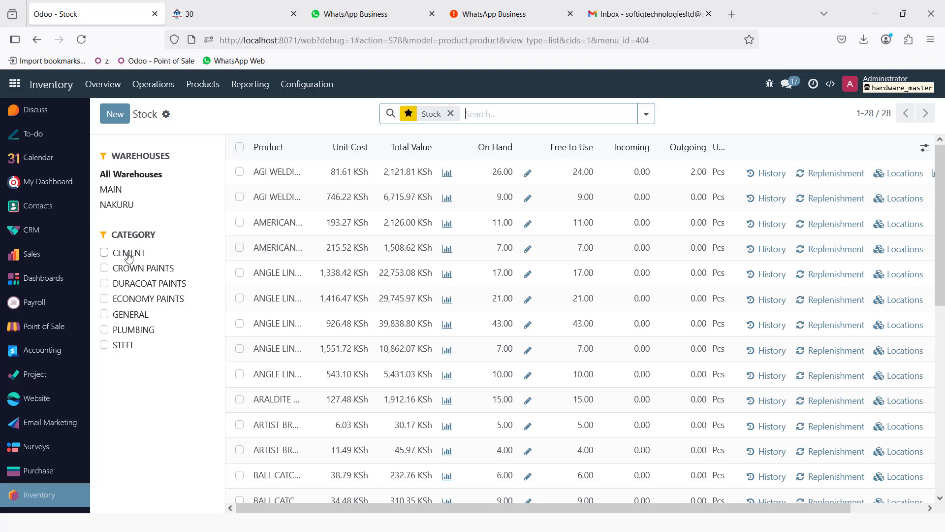
click(104, 252)
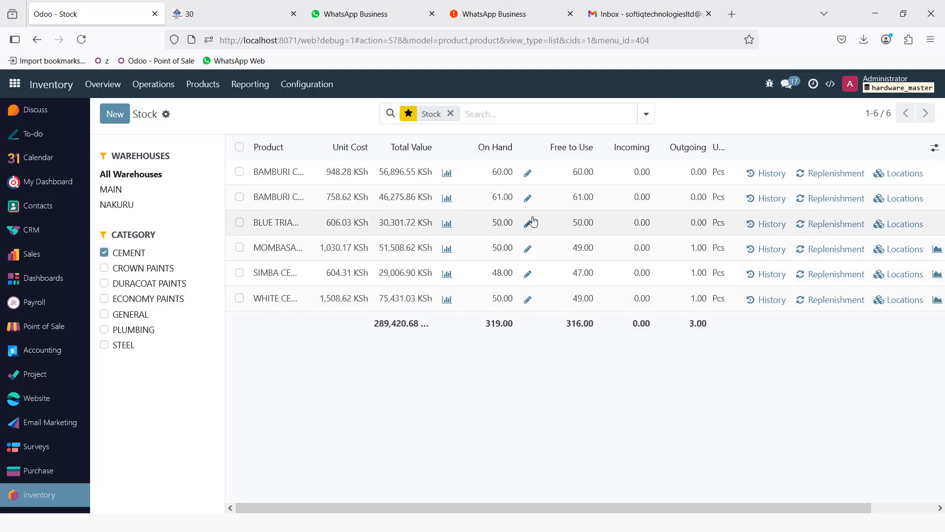
click(113, 189)
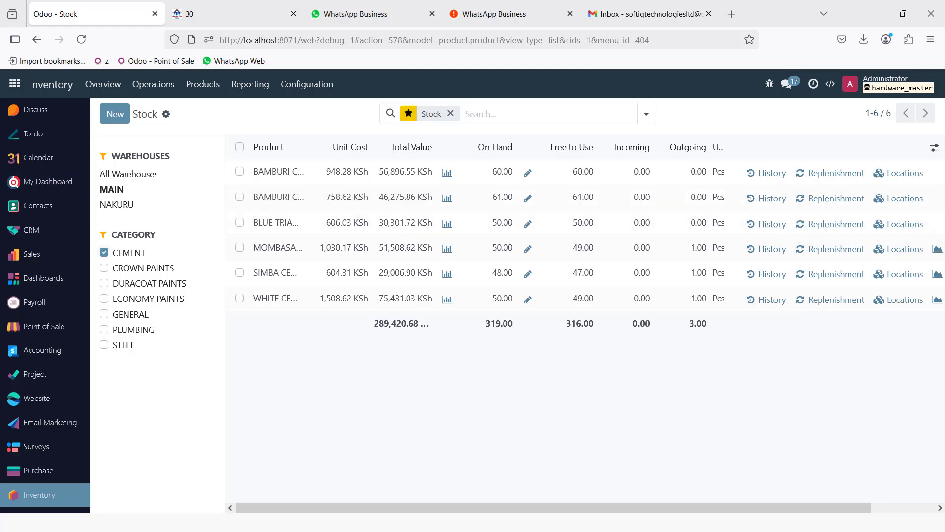
click(122, 203)
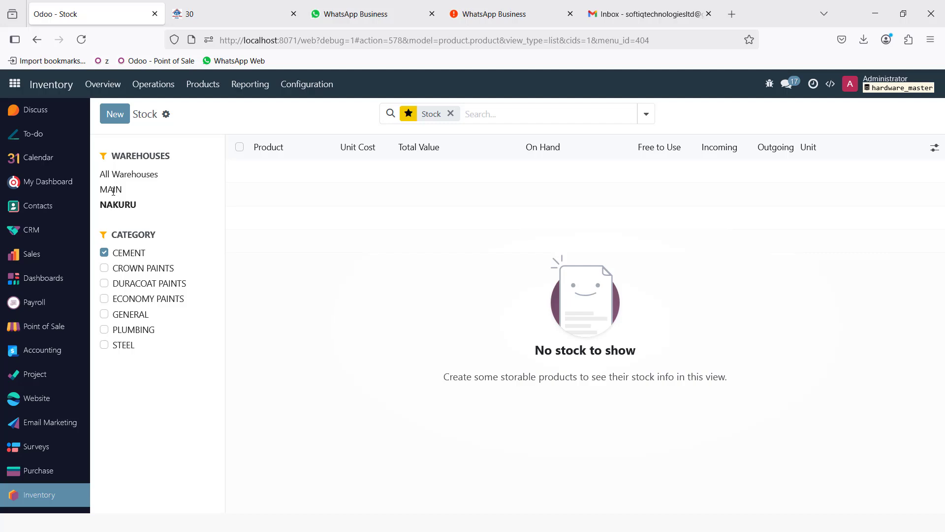
click(113, 190)
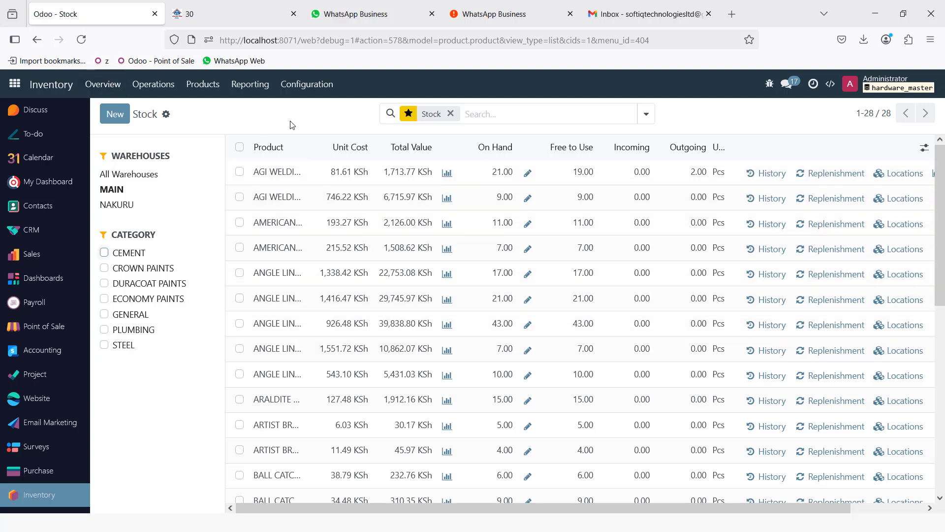
- Show MAIN warehouse stock without the category filter and widen the Product column
click(151, 90)
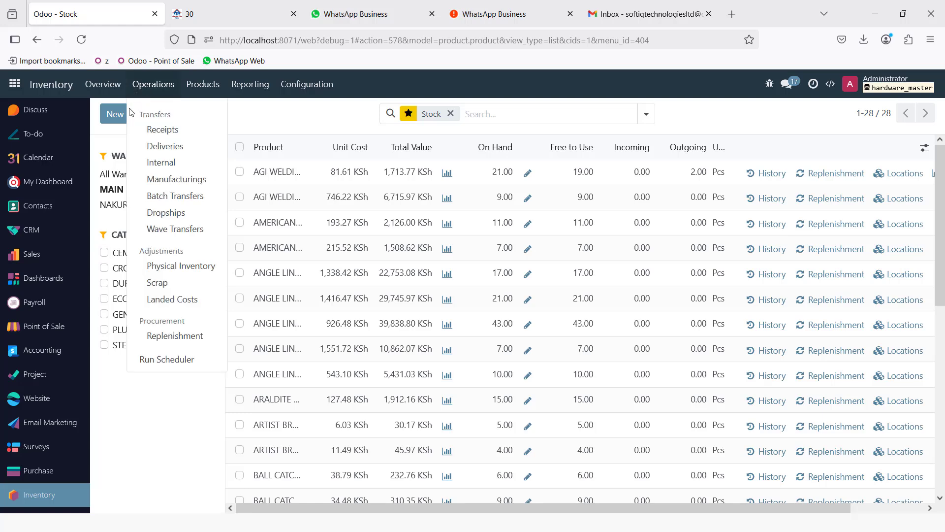
click(158, 162)
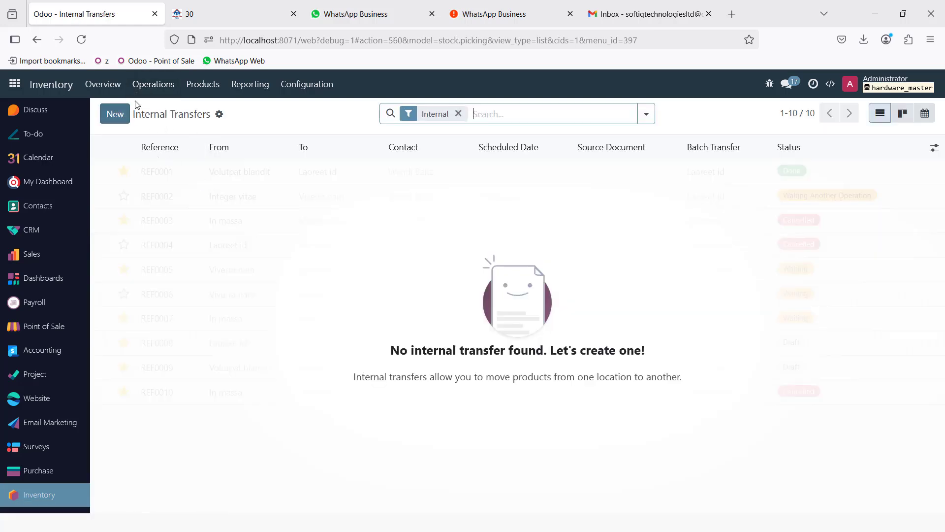
click(251, 87)
click(262, 115)
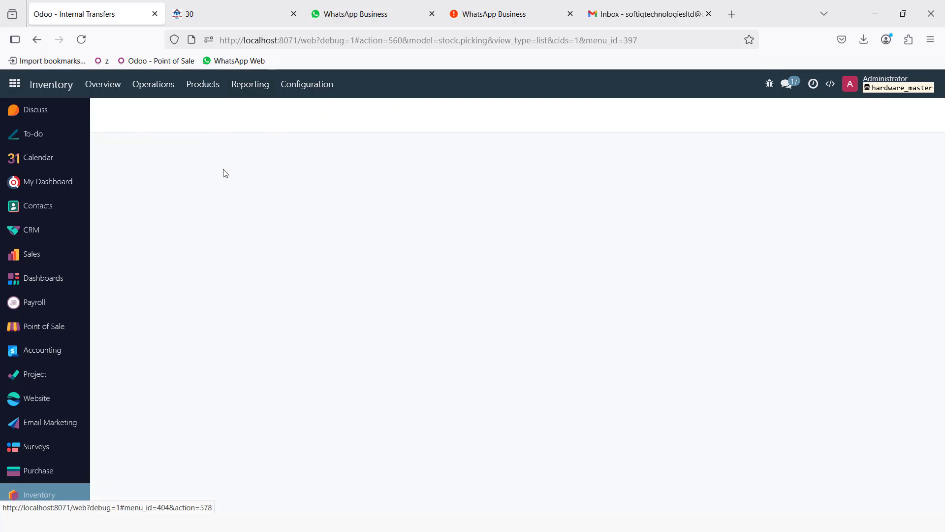
click(118, 190)
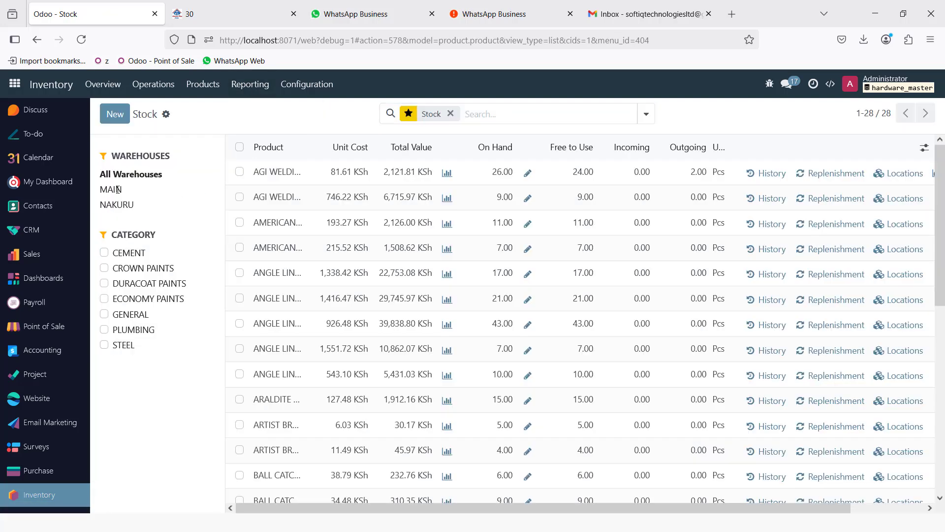
click(131, 256)
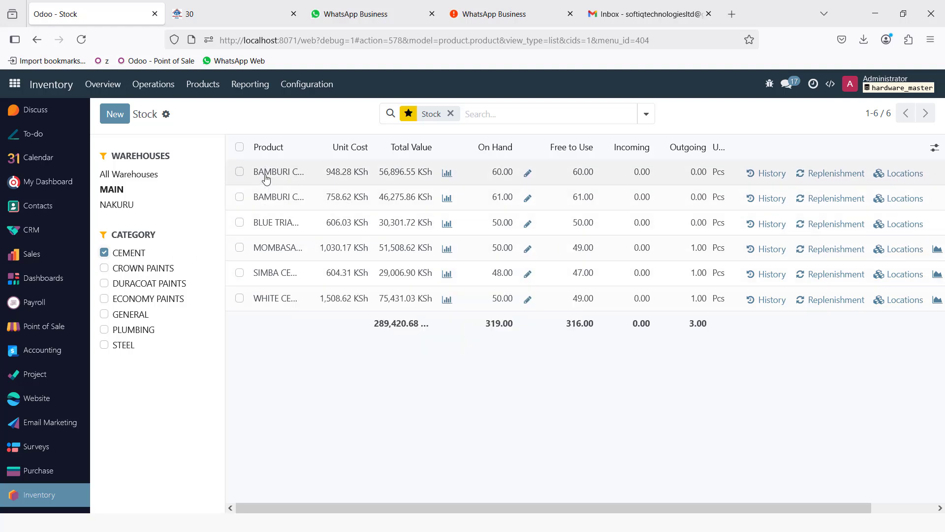
click(127, 255)
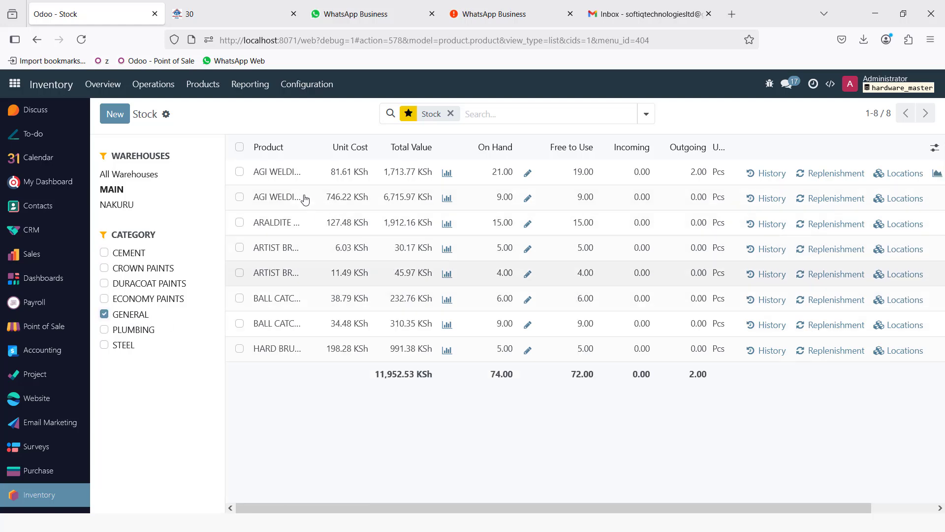
drag(306, 147, 498, 192)
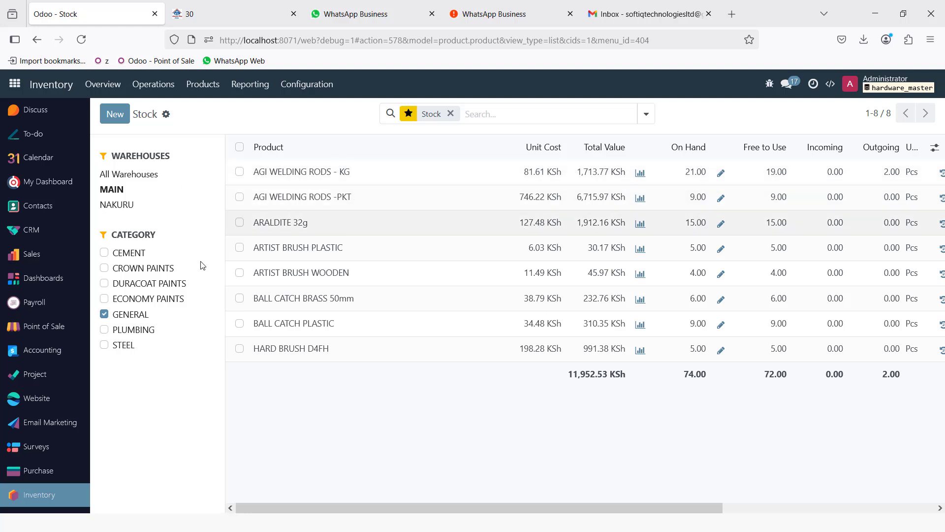
click(160, 88)
- Start an internal transfer to NAK/Stock with 5 AGI WELDING RODS - KG
click(165, 164)
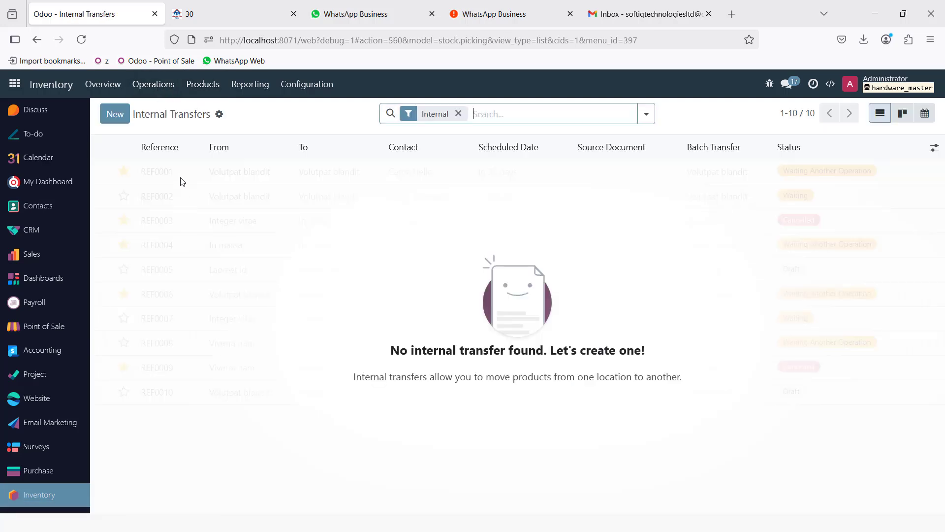
click(113, 113)
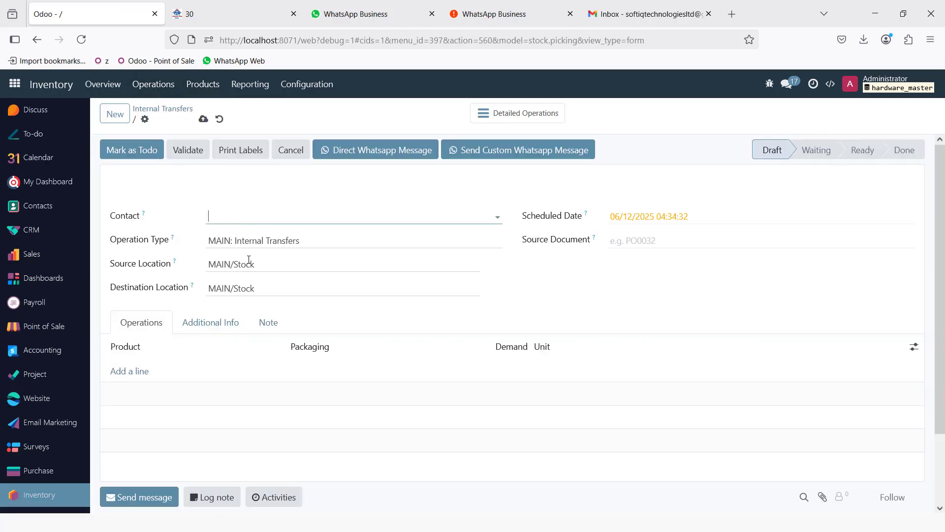
click(234, 287)
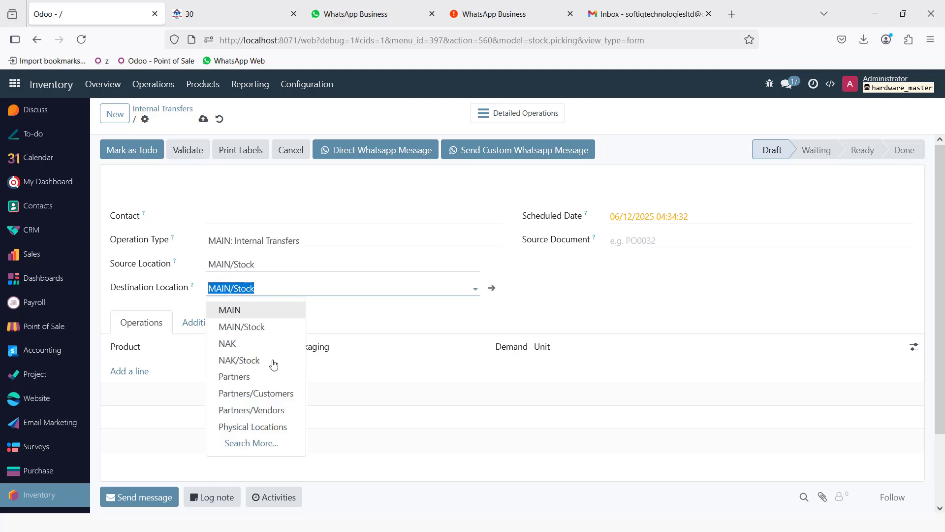
click(257, 360)
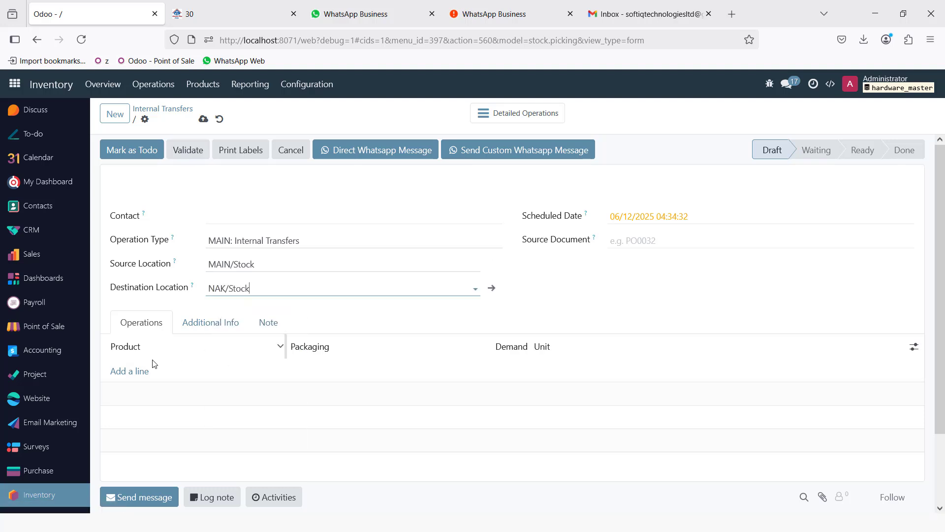
click(124, 372)
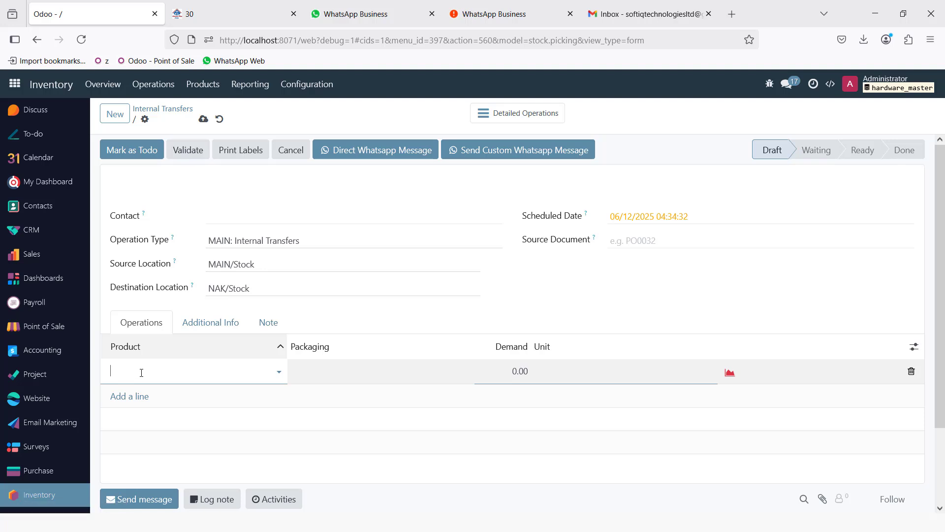
click(141, 372)
click(234, 235)
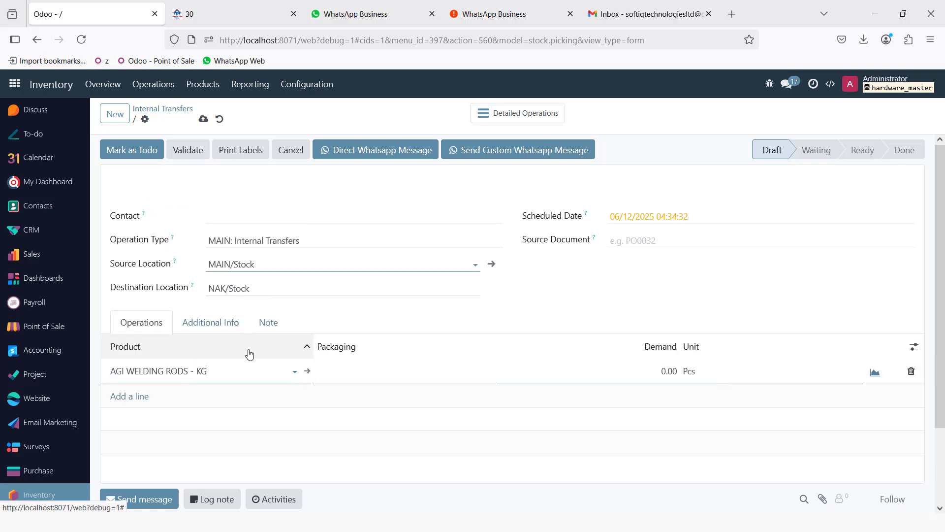
click(666, 372)
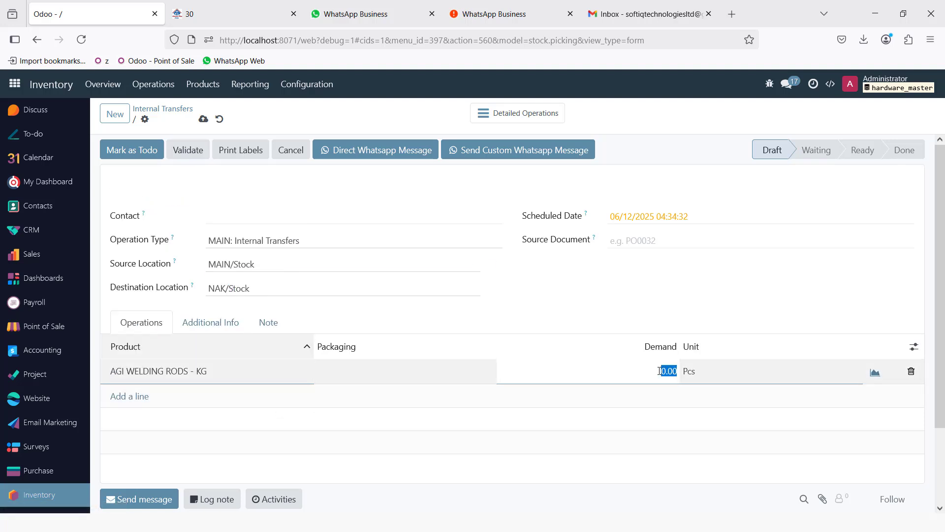
text(5)
- Add 5 AGI WELDING RODS -PKT, mark the transfer as to-do, and validate it
click(123, 402)
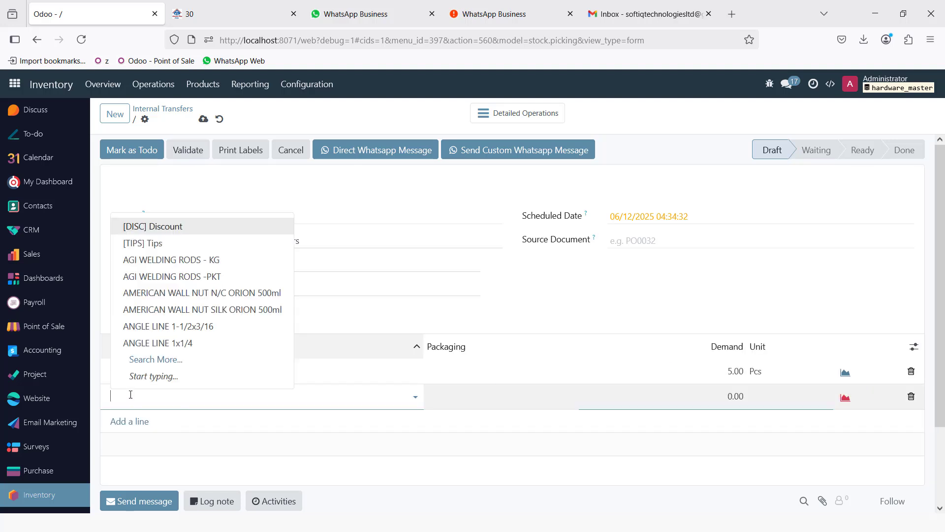
click(127, 276)
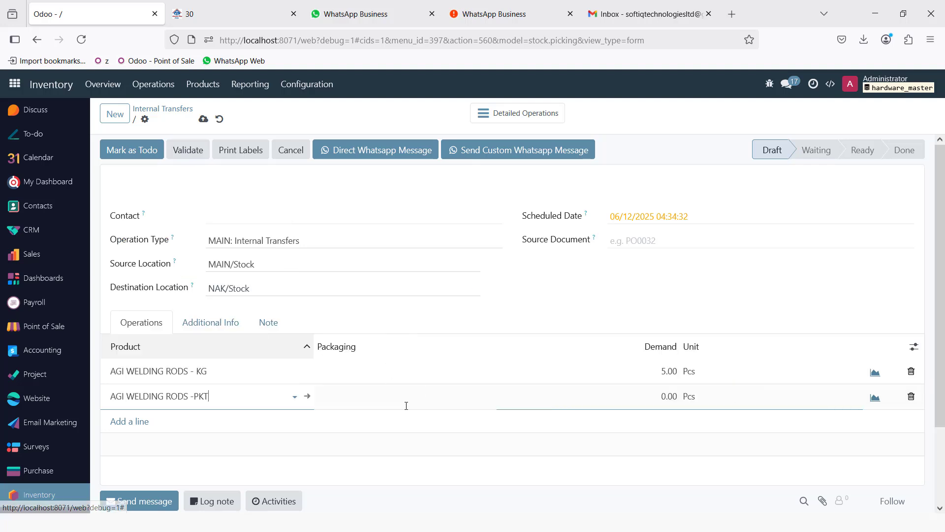
click(671, 395)
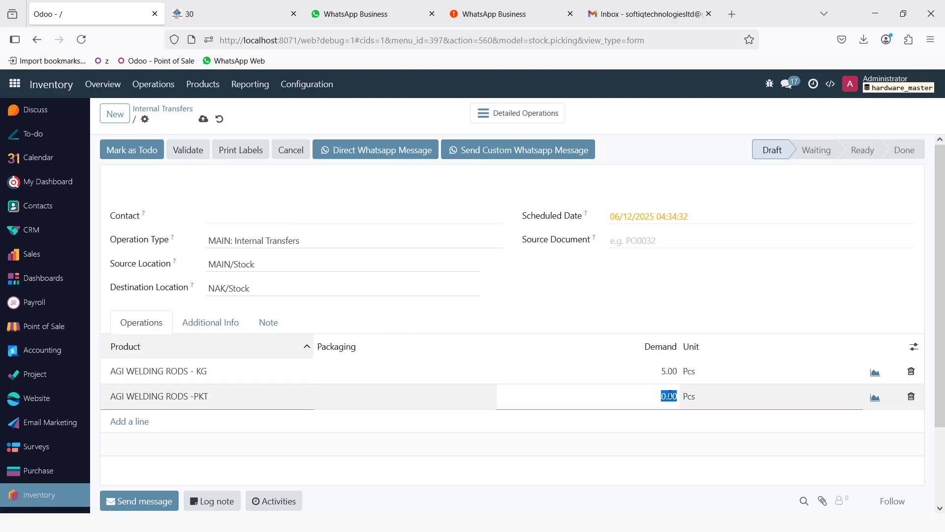
text(5)
click(638, 303)
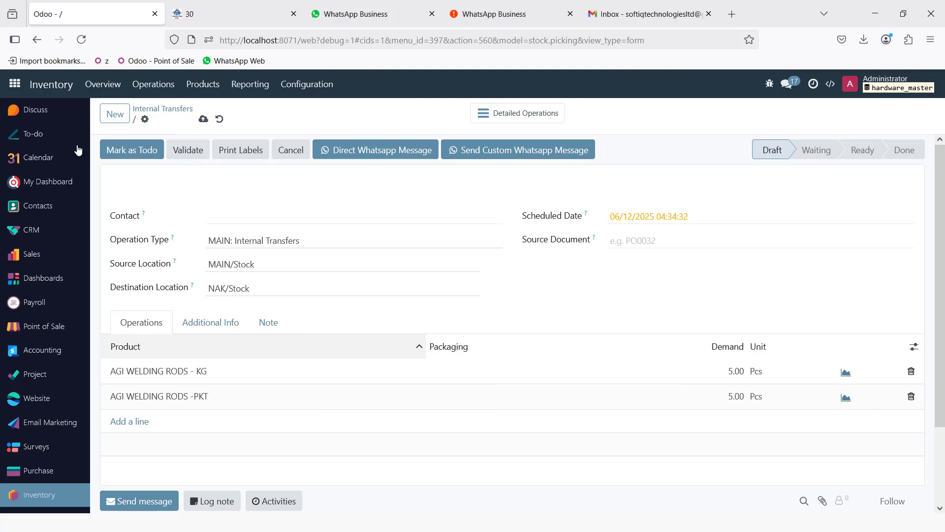
click(133, 149)
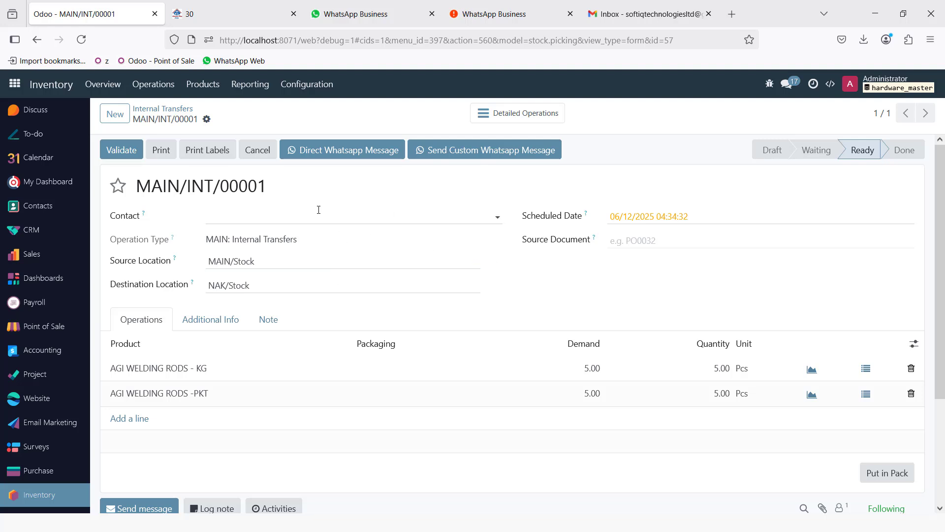
click(123, 150)
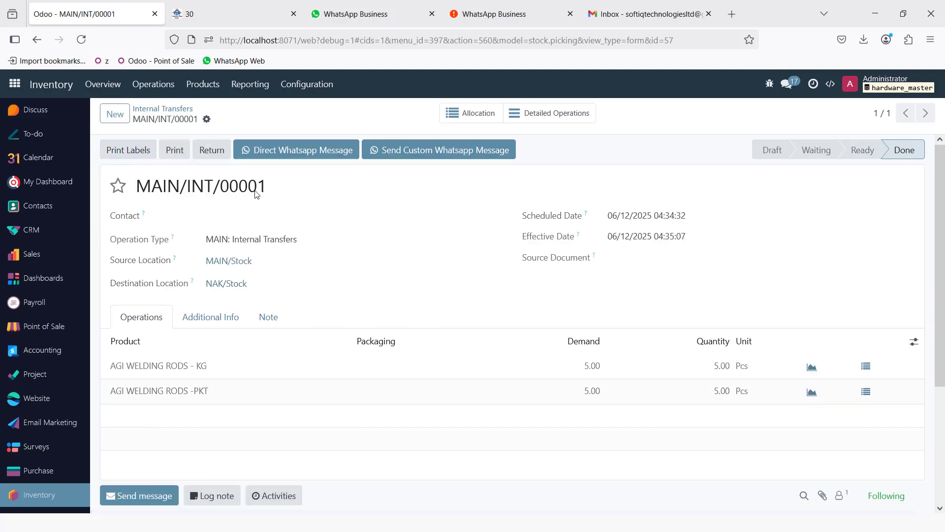
- Check the Stock report for NAKURU against MAIN, widening the Product column, then go to the apps home
click(252, 85)
click(248, 112)
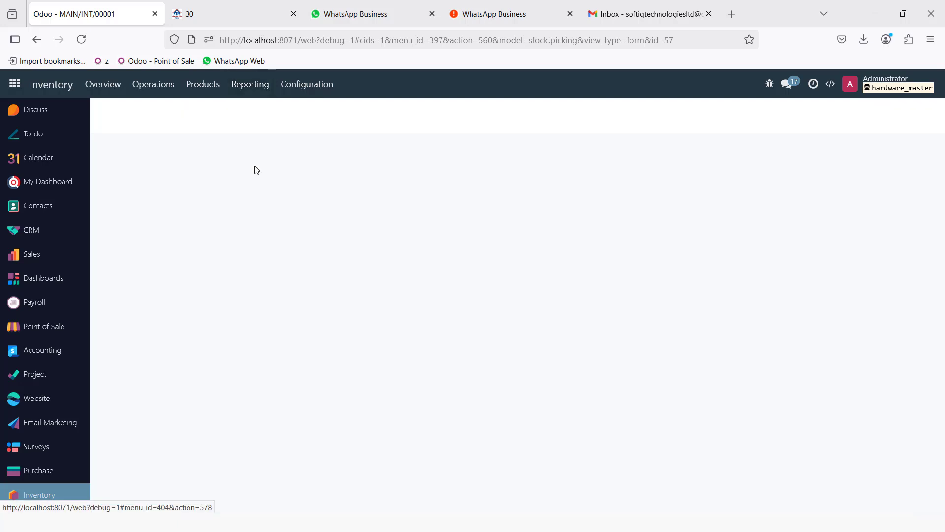
click(110, 203)
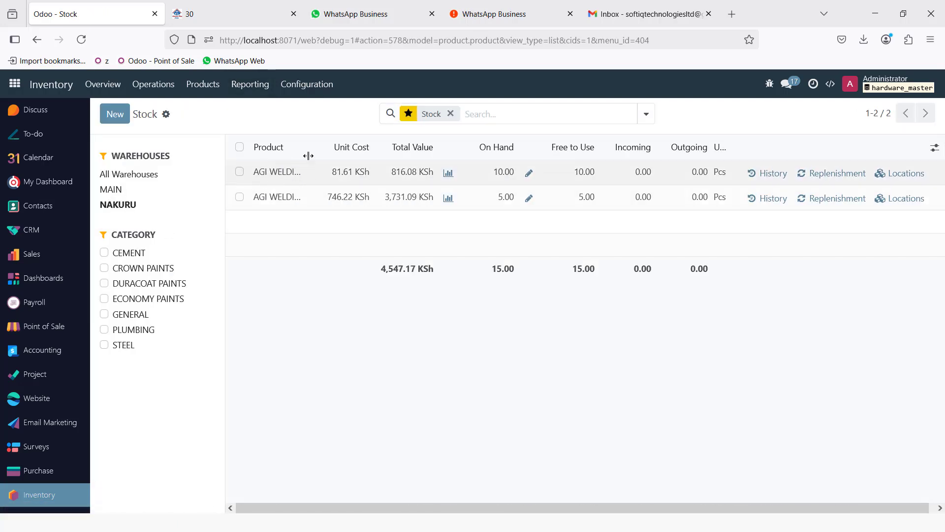
drag(307, 146, 415, 147)
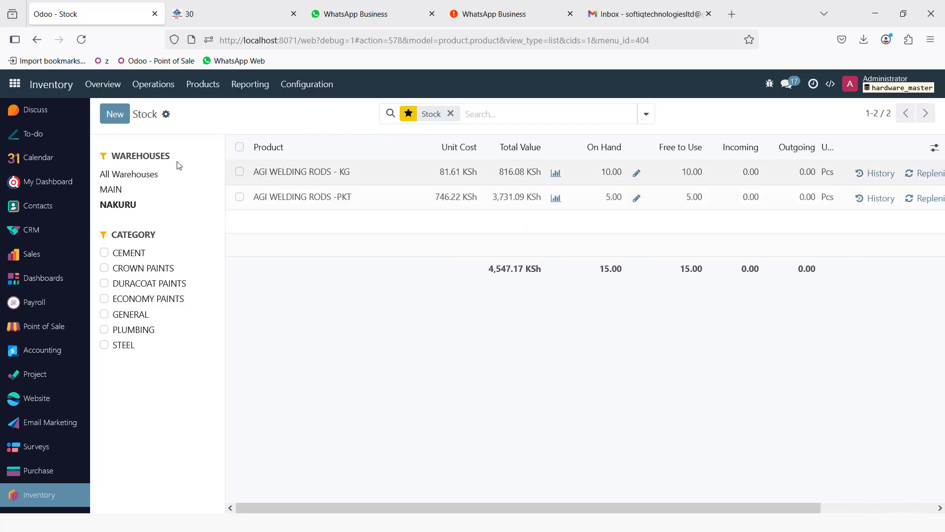
click(112, 189)
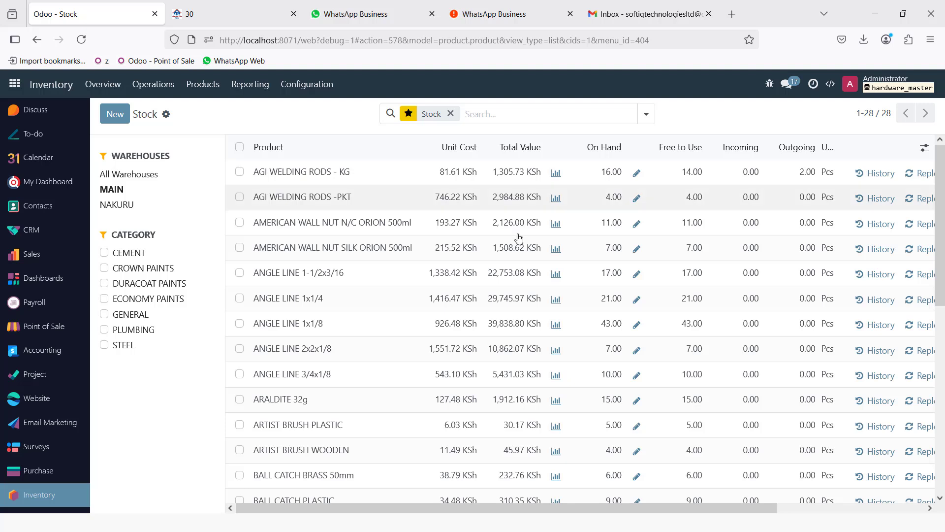
click(111, 204)
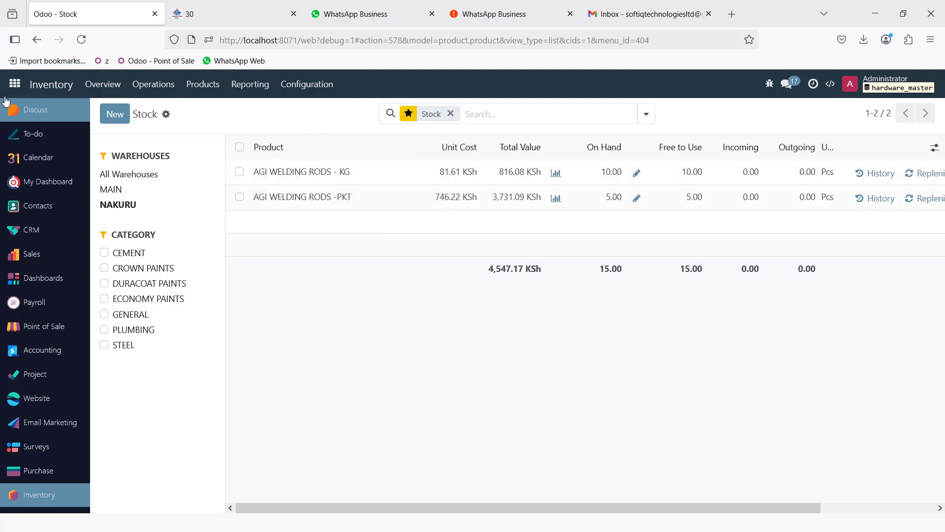
click(15, 83)
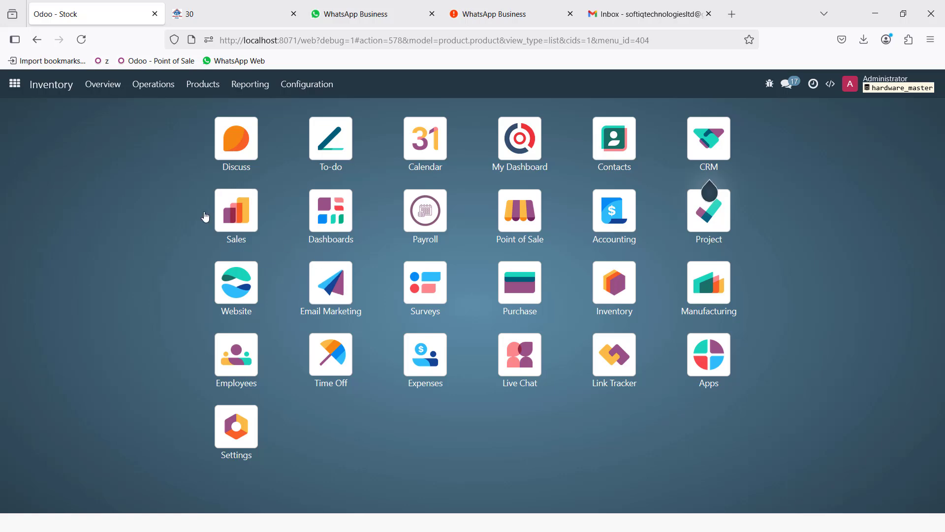
- Start a new Sales quotation and select the customer
click(232, 222)
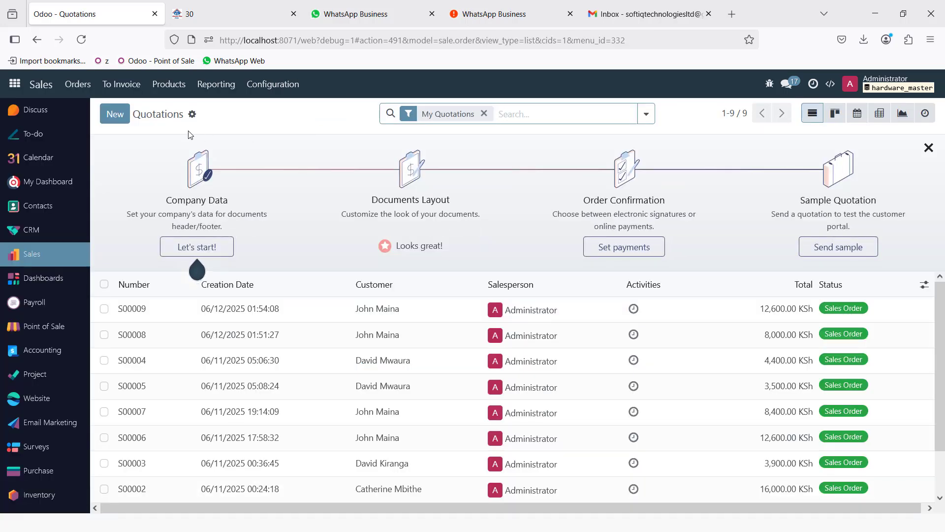
click(84, 83)
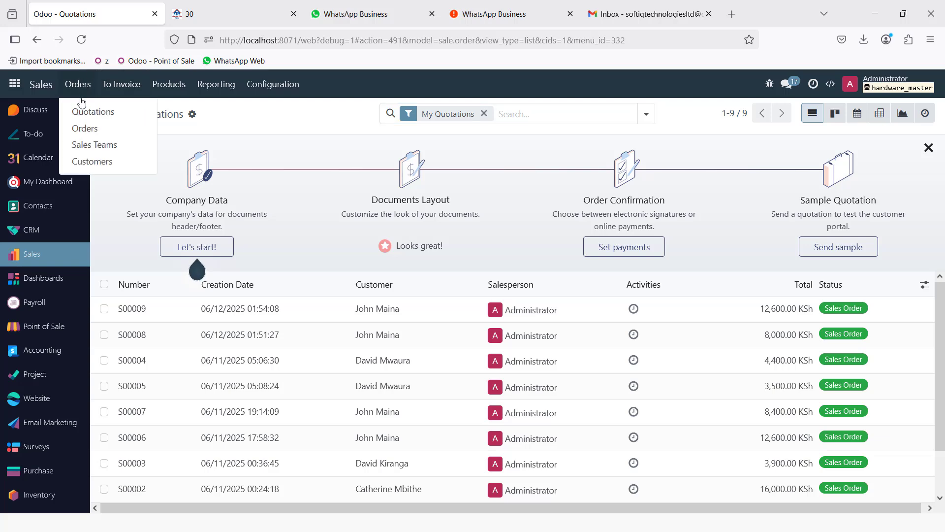
click(83, 108)
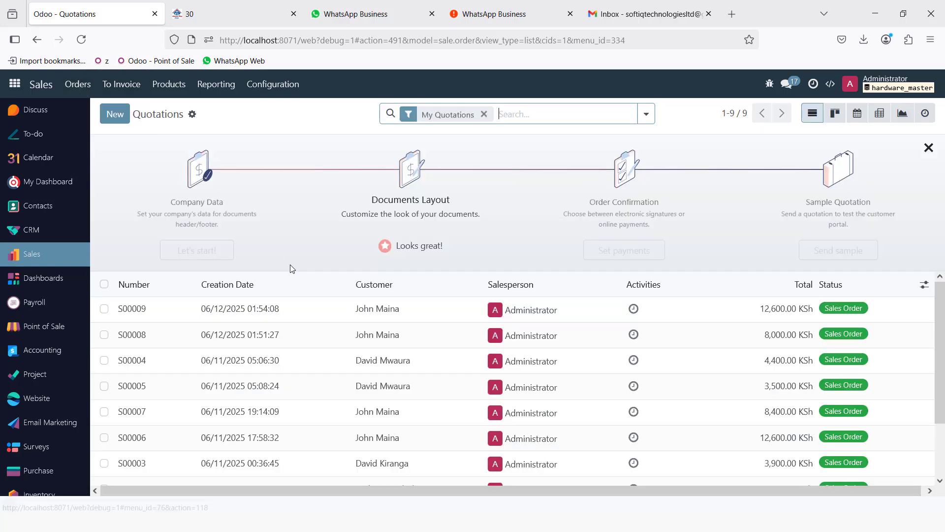
click(113, 115)
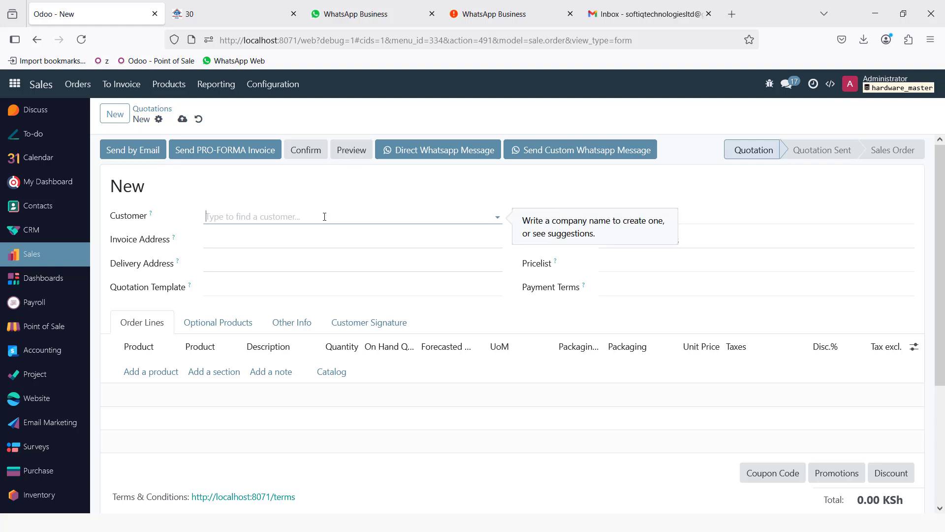
click(299, 217)
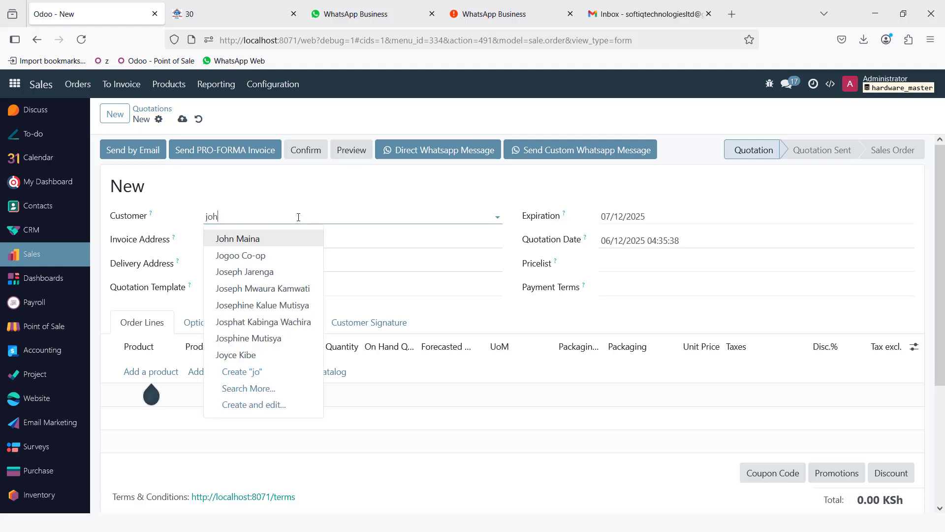
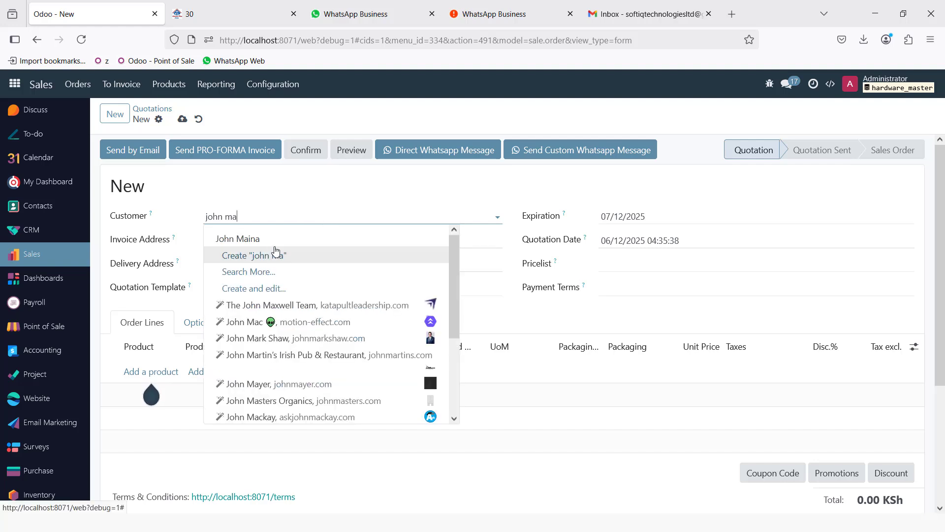
click(270, 241)
- Add BAMBURI CEMENT 42.5N and BAMBURI CEMENT TEMBO as order lines
click(161, 373)
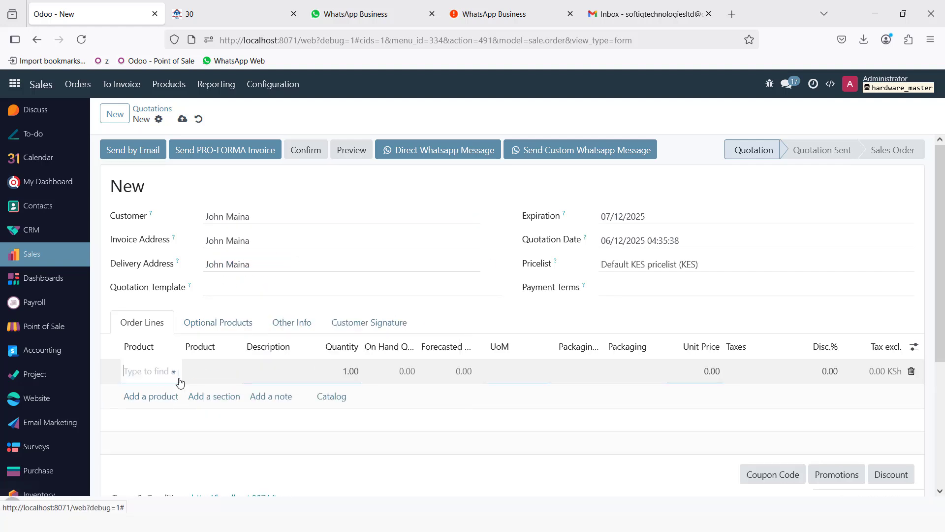
text(bambu)
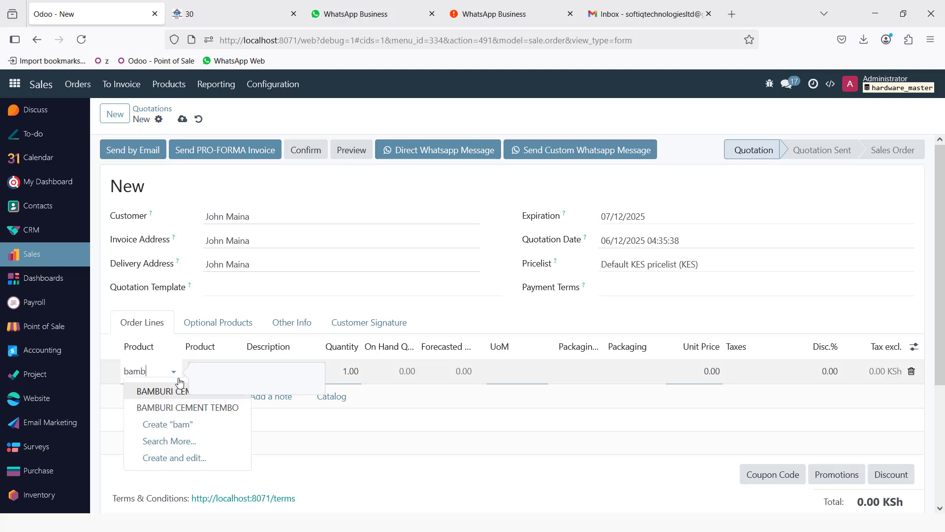
click(169, 390)
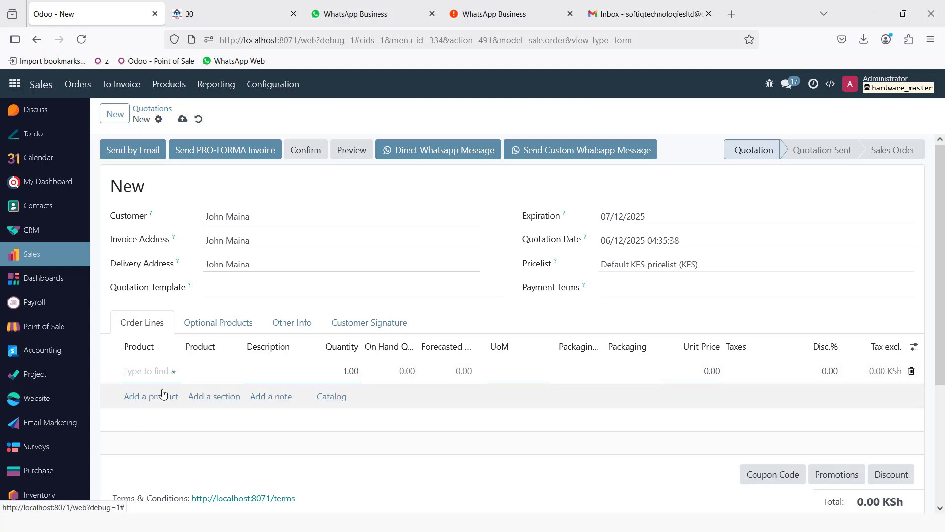
click(139, 420)
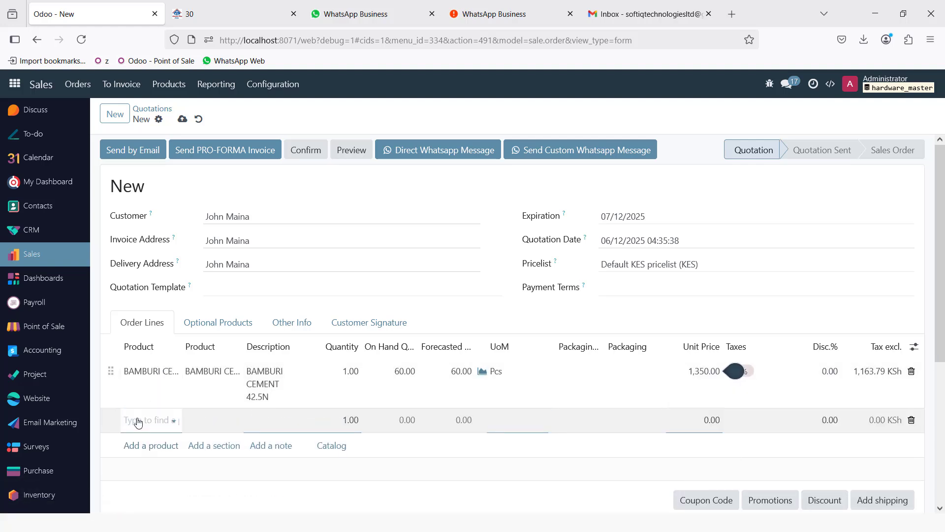
text(bamb)
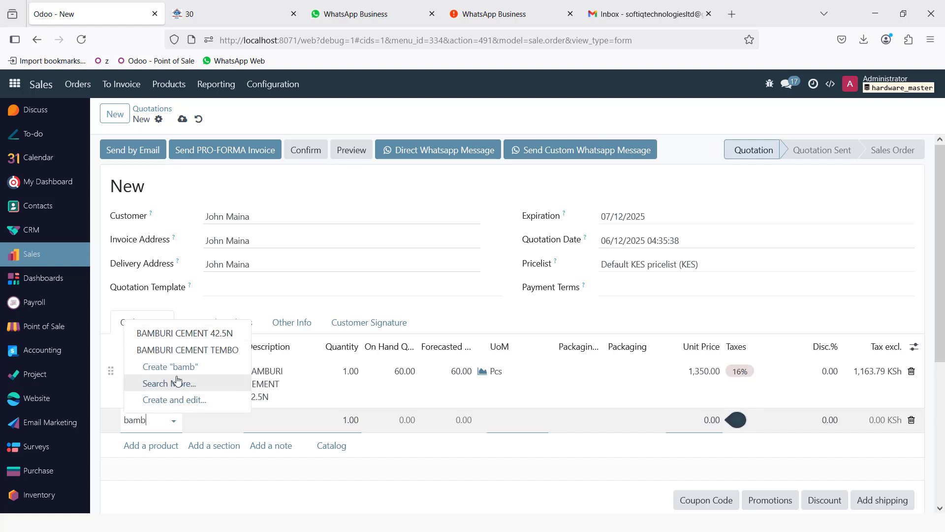
click(182, 350)
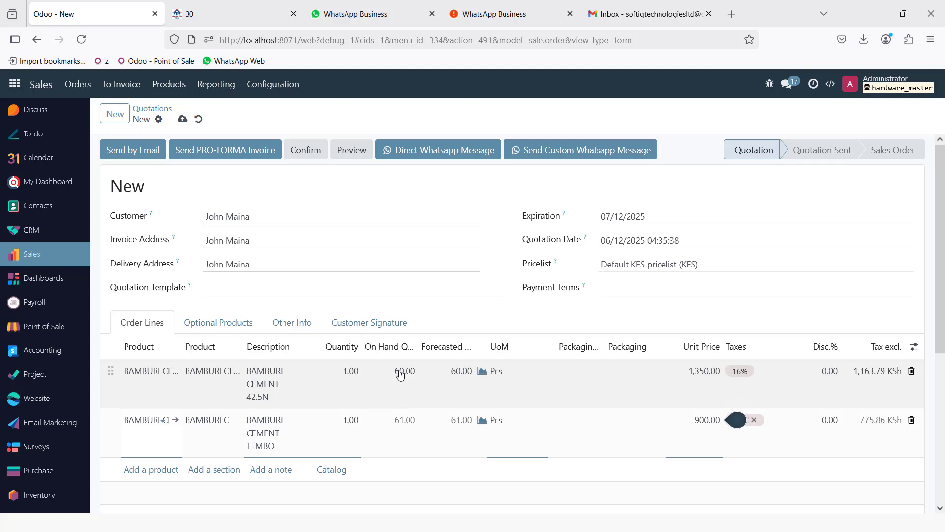
- Set both cement lines to quantity 5 and save the quotation
click(353, 378)
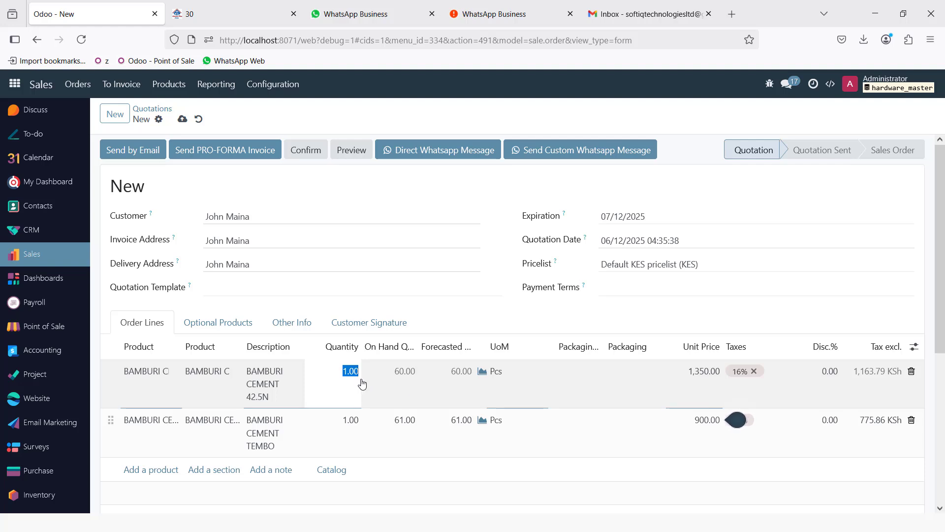
text(5)
click(347, 422)
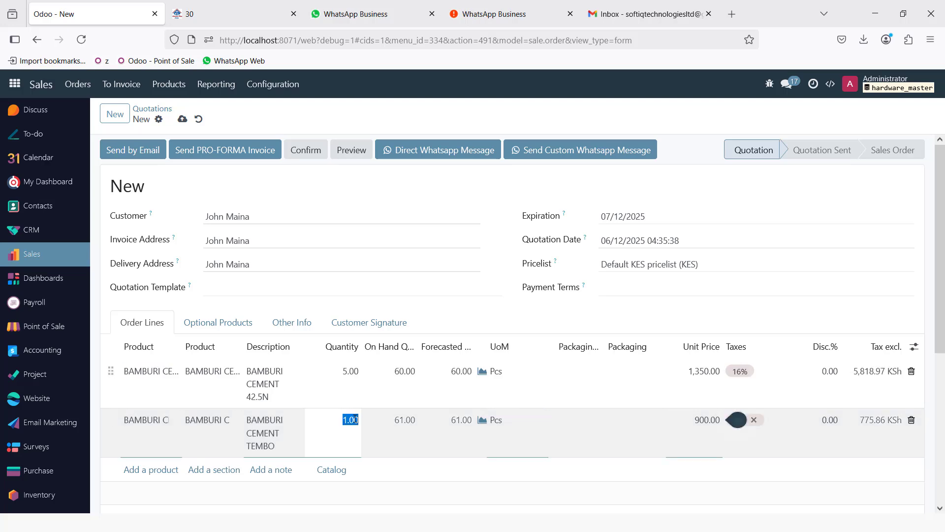
text(5)
click(634, 186)
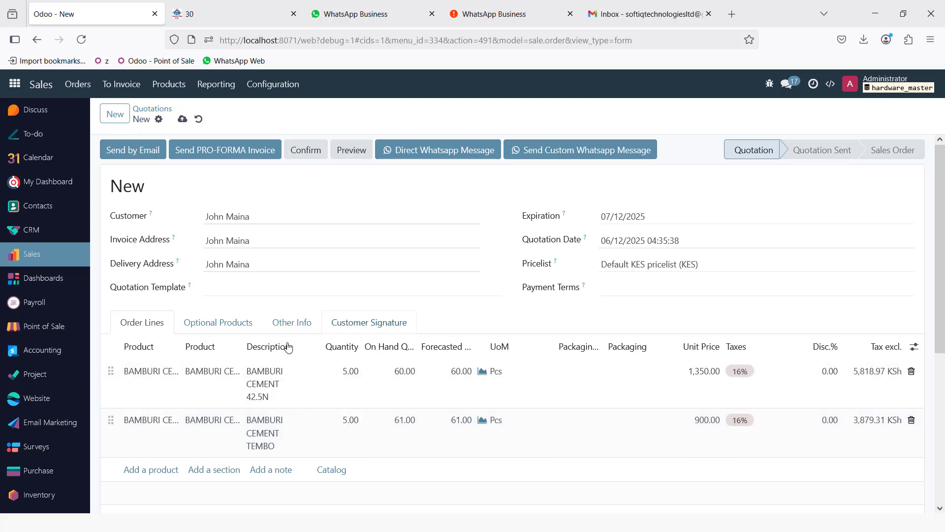
scroll(482, 400, down, 4)
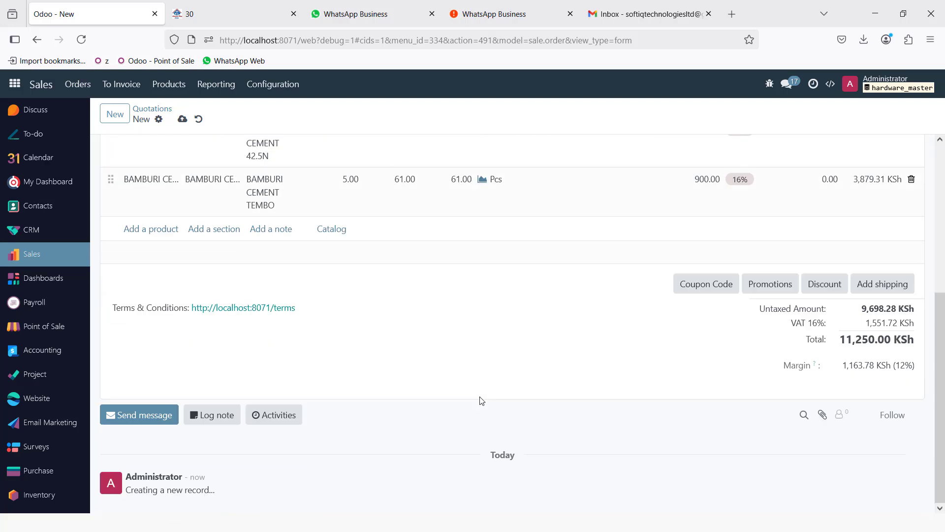
scroll(492, 418, up, 3)
scroll(505, 437, up, 3)
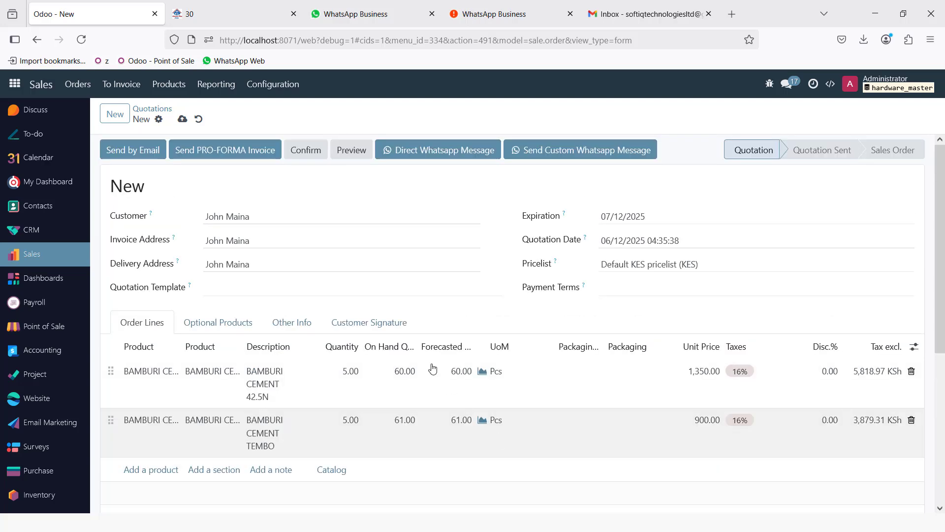
click(183, 120)
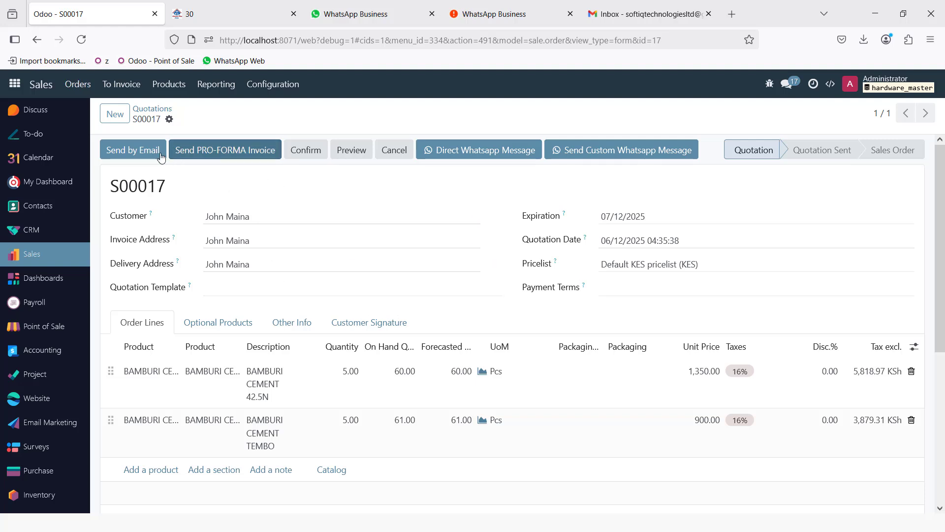
- Email quotation S00017 with its PDF attachment to the customer, then switch to Gmail
click(132, 153)
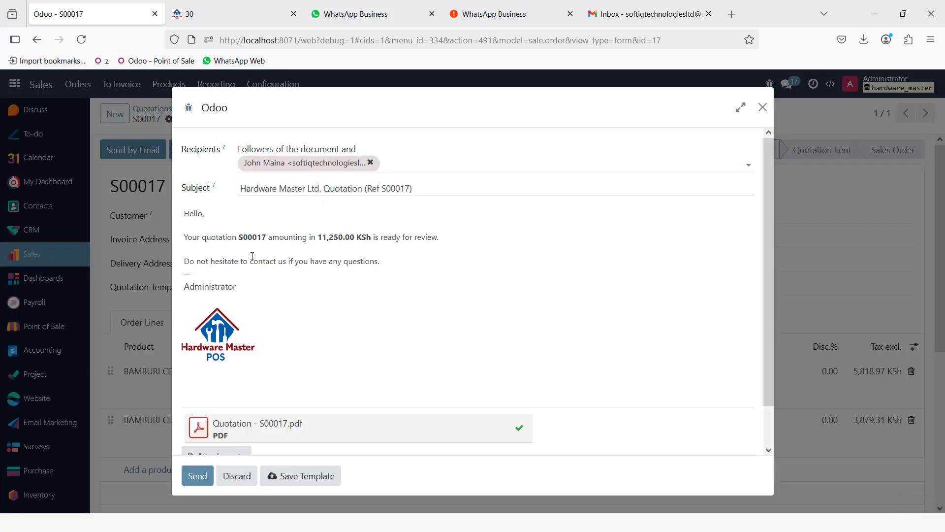
scroll(252, 256, down, 2)
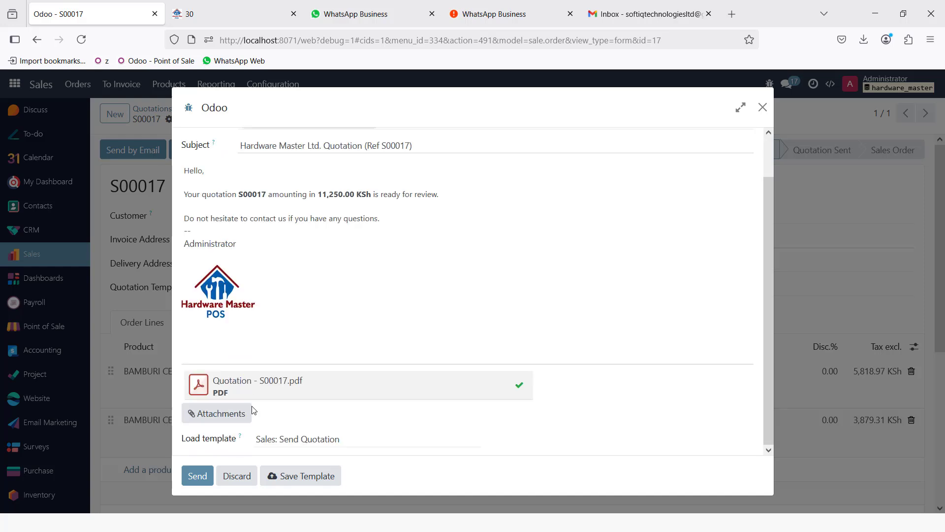
click(193, 477)
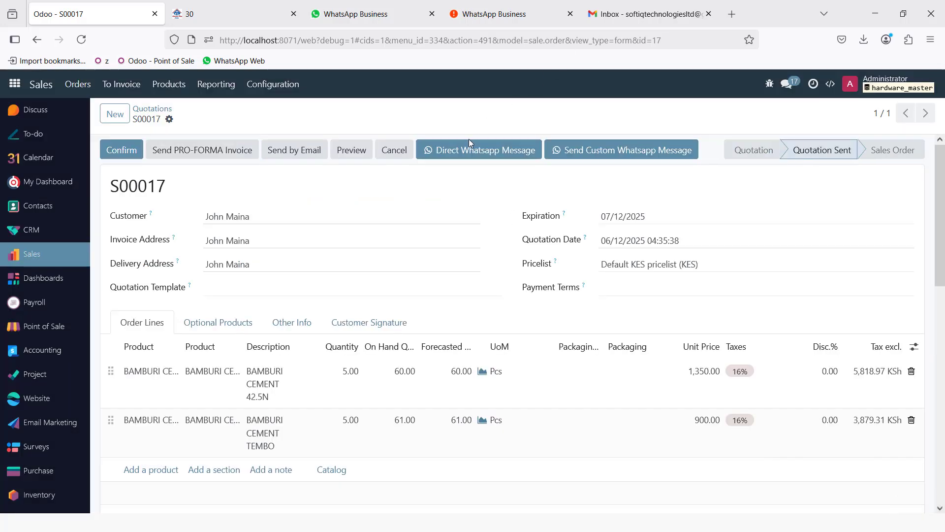
click(653, 18)
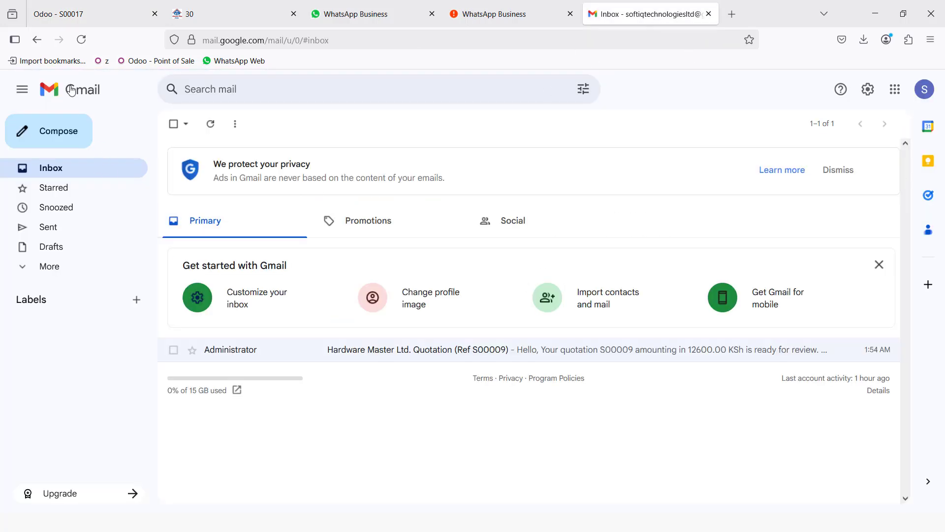
- Refresh the inbox, open the S00017 email and download Quotation - S00017.pdf
click(81, 40)
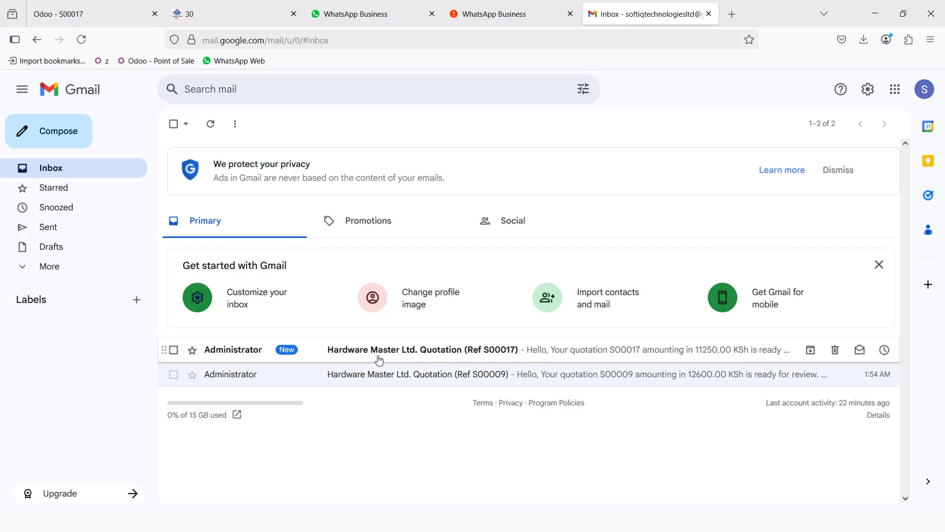
click(342, 353)
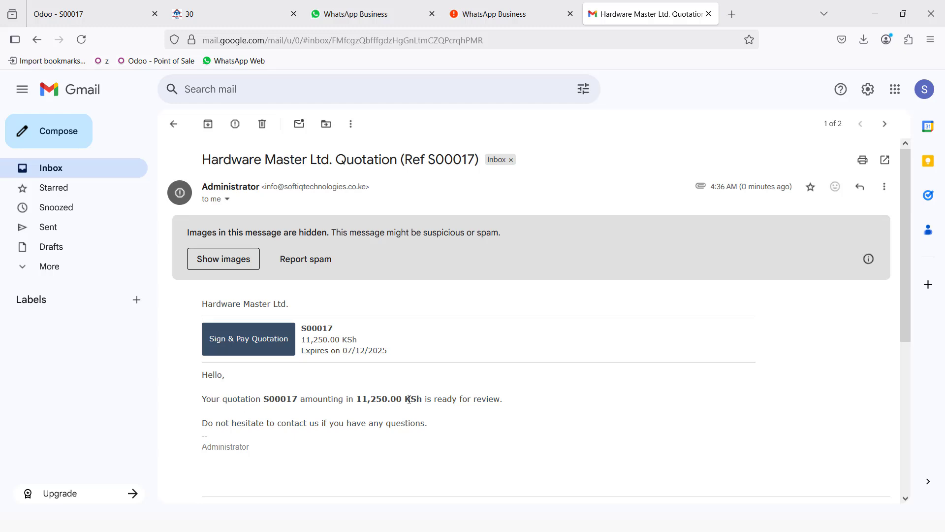
scroll(358, 411, down, 5)
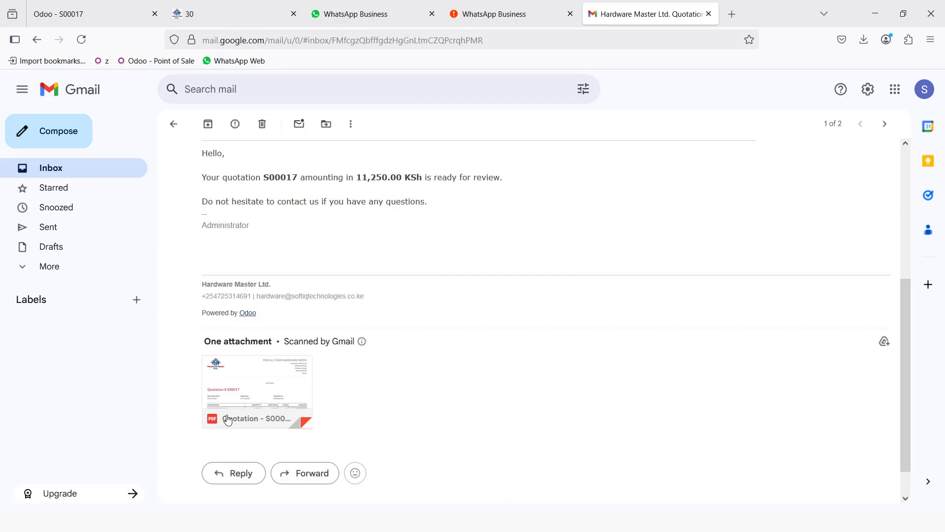
mouse_move(233, 412)
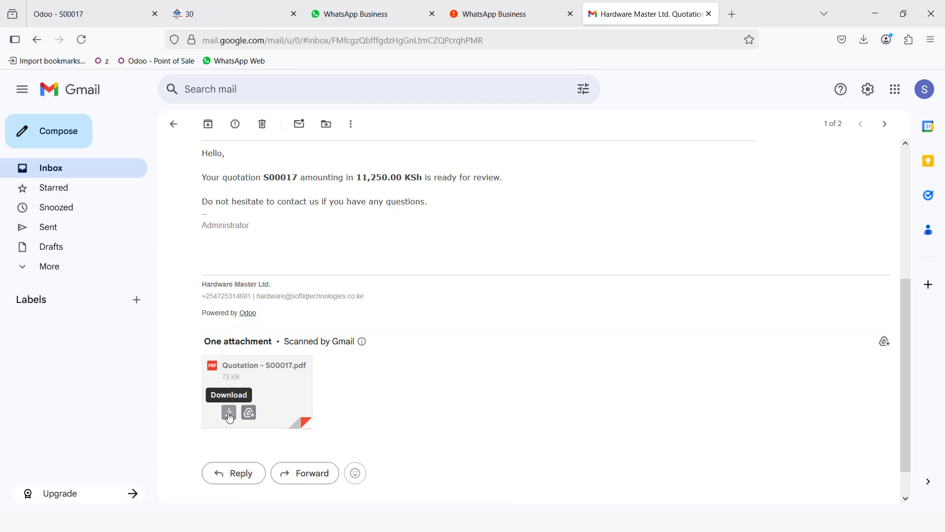
click(229, 413)
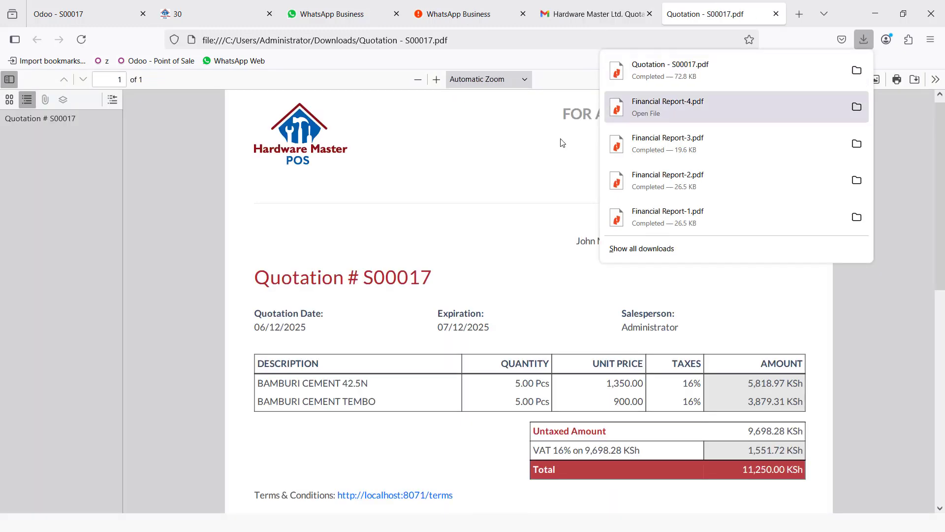
- Review the S00017 quotation PDF totalling 11,250.00 KSh, then go back to Odoo
click(485, 161)
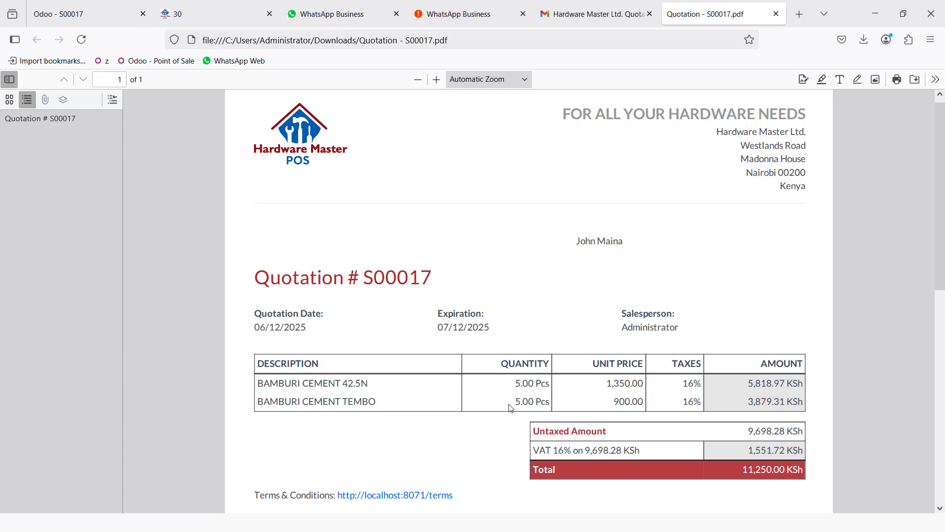
click(196, 14)
click(90, 6)
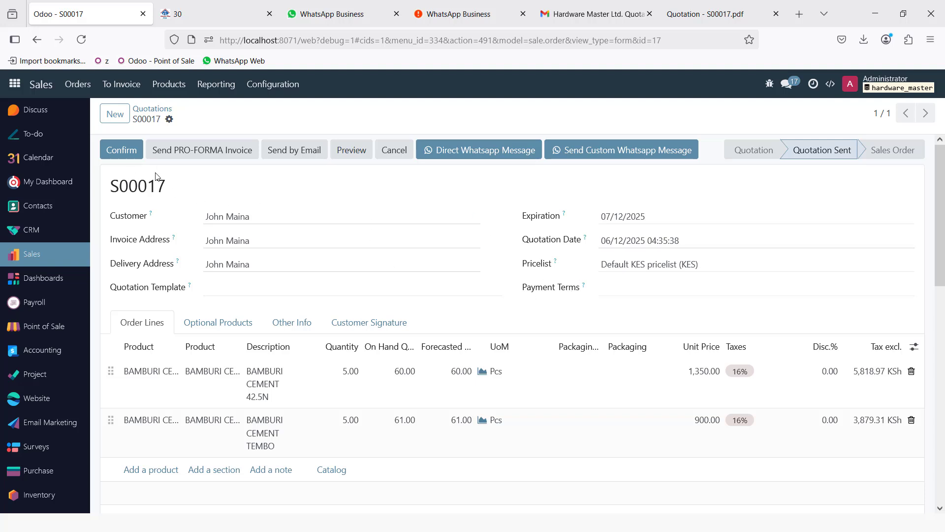
- Confirm S00017 as a sales order and validate delivery MAIN/OUT/00018 for both cement lines
click(113, 154)
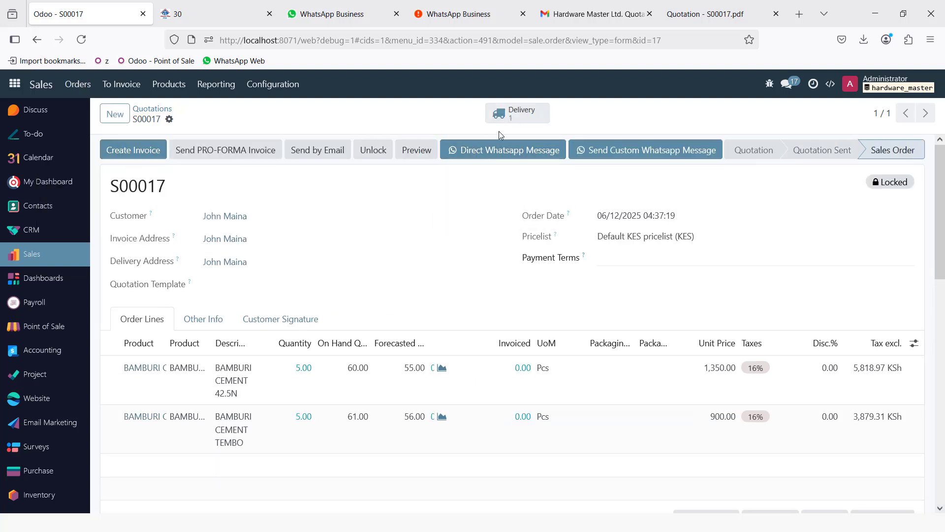
click(525, 113)
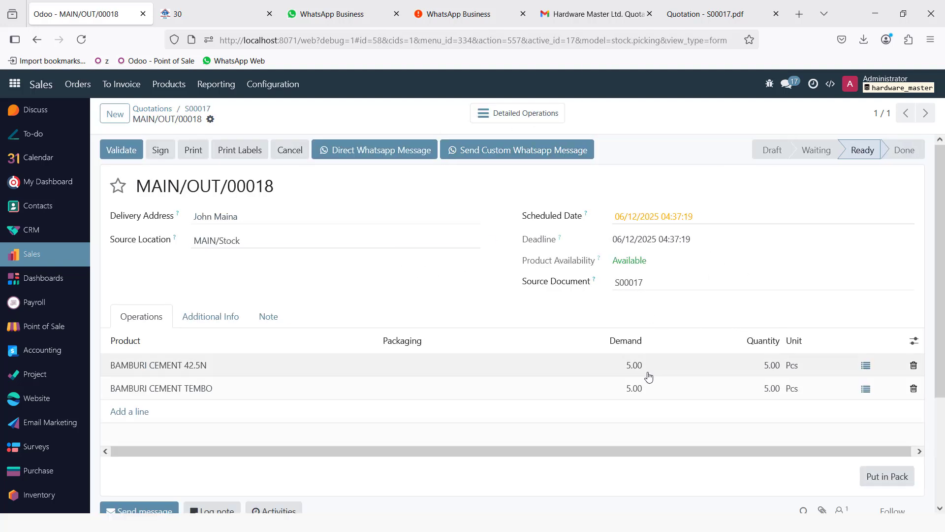
click(120, 153)
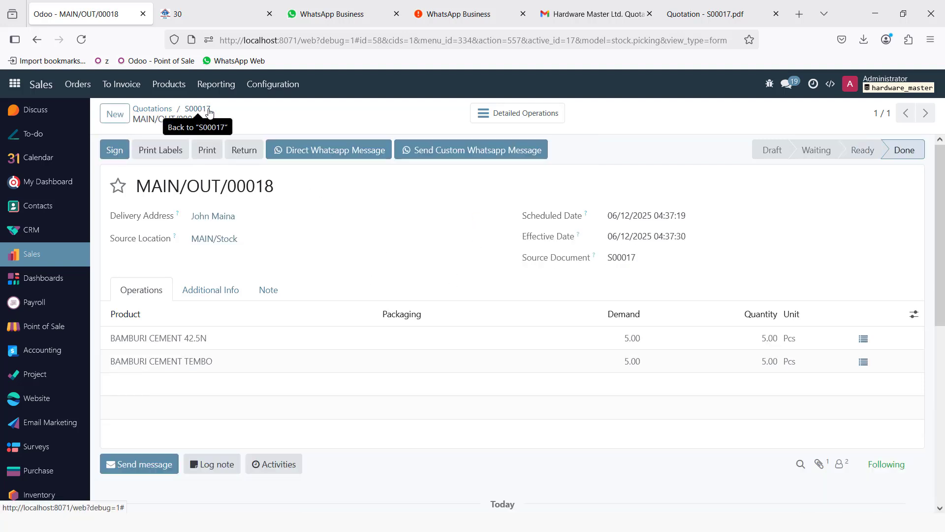
click(208, 112)
- Create and post invoice INV/2025/00014 for S00017 and open a prefilled WhatsApp message
click(145, 151)
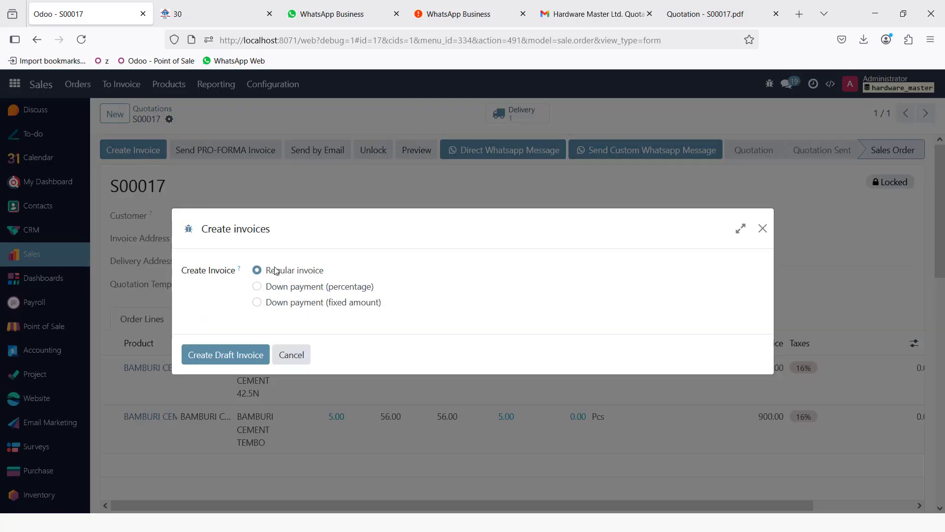
click(229, 356)
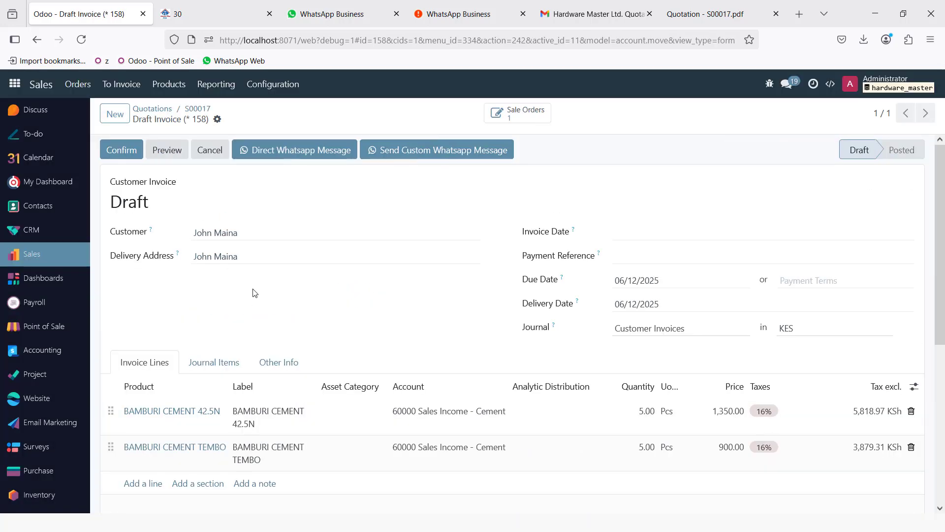
click(121, 154)
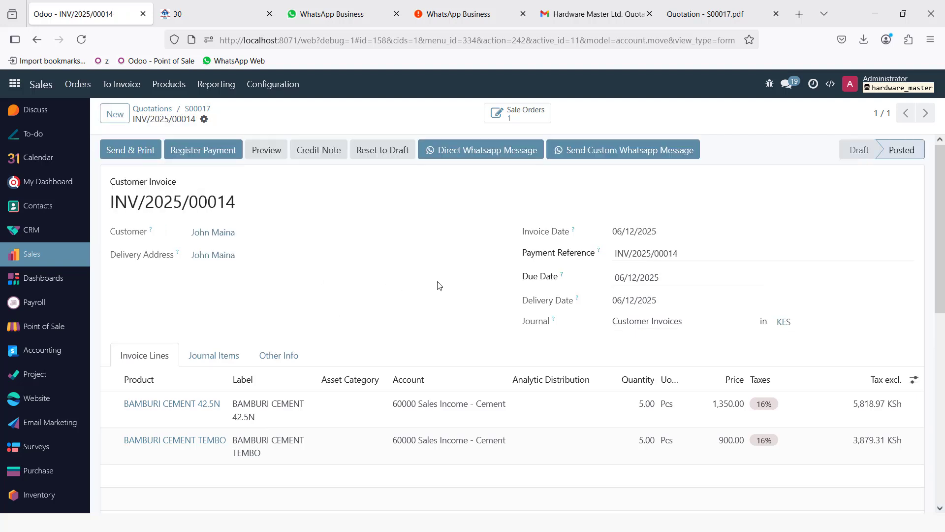
click(476, 153)
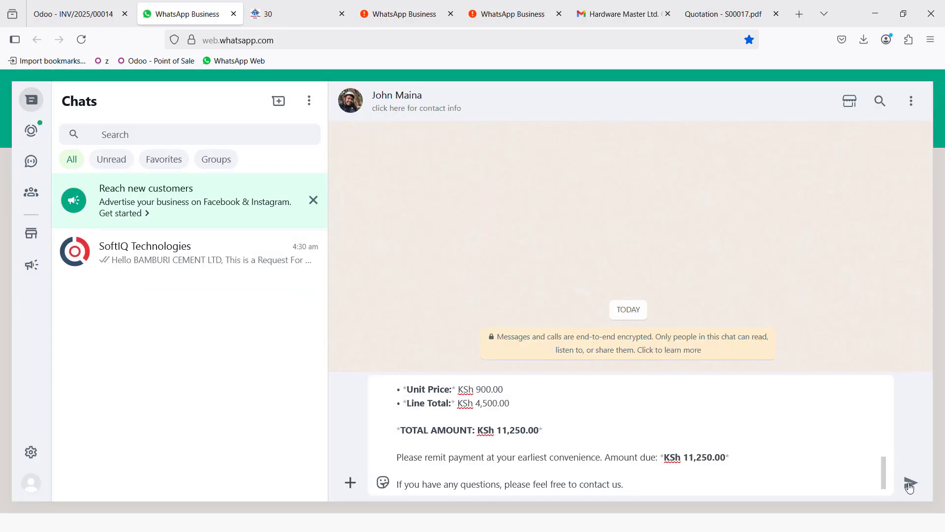
- Send the KSh 11,250.00 INV/2025/00014 message on WhatsApp and return to Odoo
click(912, 483)
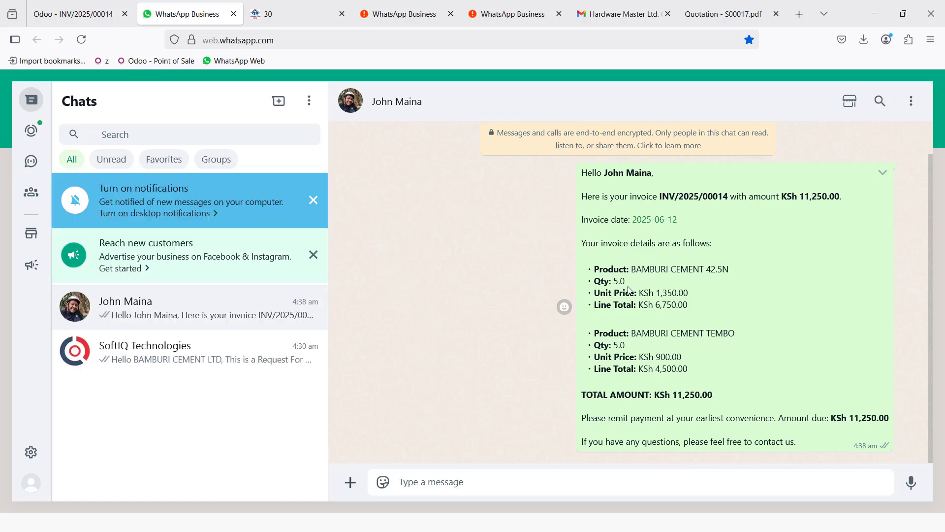
scroll(656, 417, down, 1)
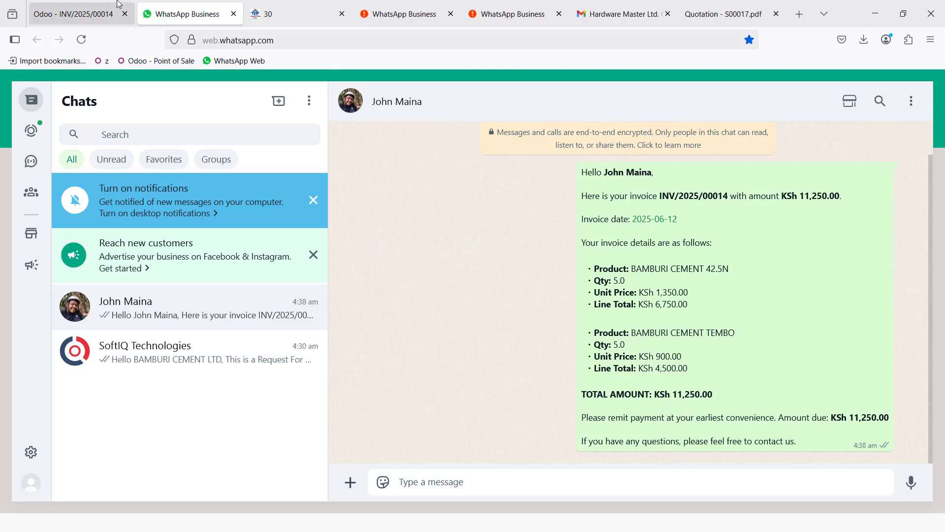
click(111, 18)
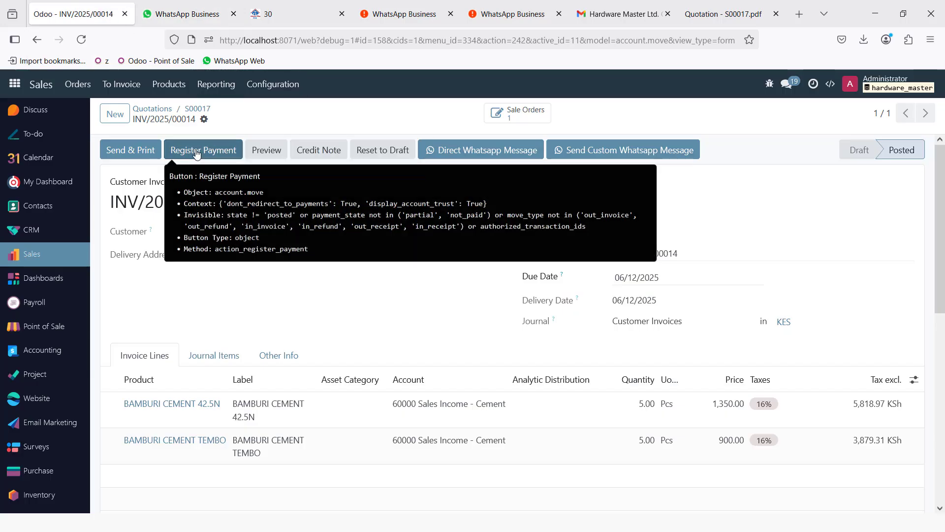
- Register the KSh 11,250.00 payment in the Mpesa journal with a transaction-code memo
click(203, 149)
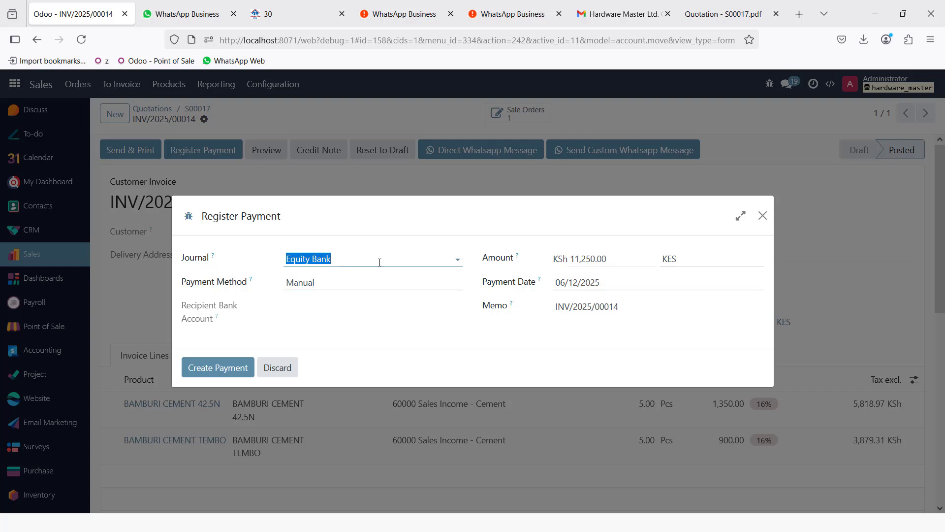
click(380, 259)
click(331, 315)
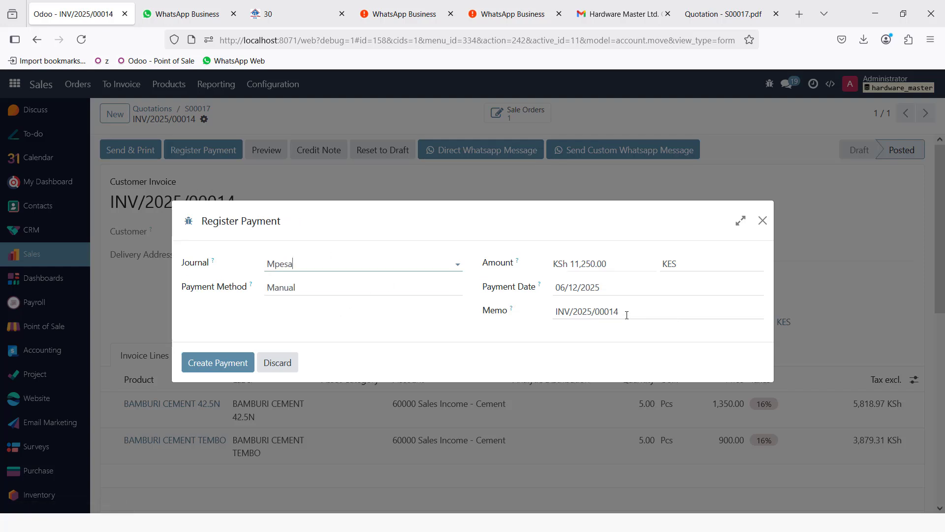
drag(637, 310, 509, 301)
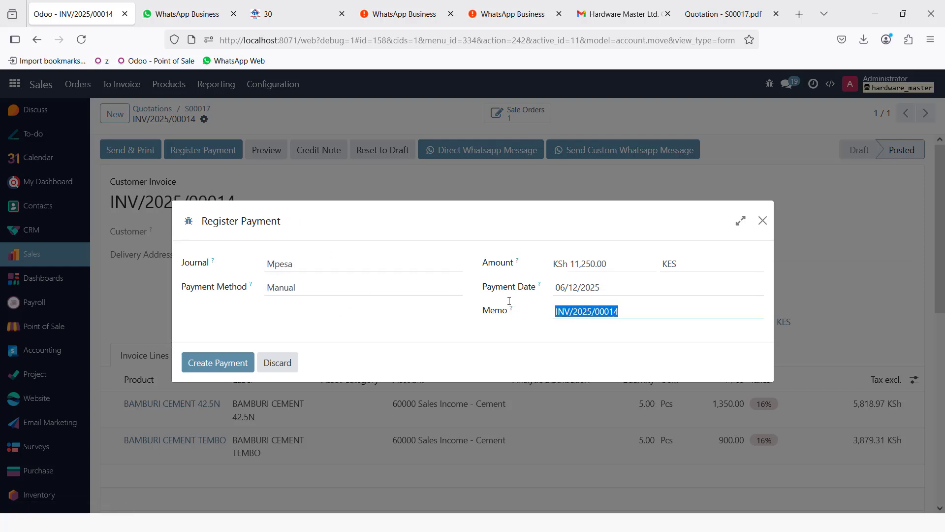
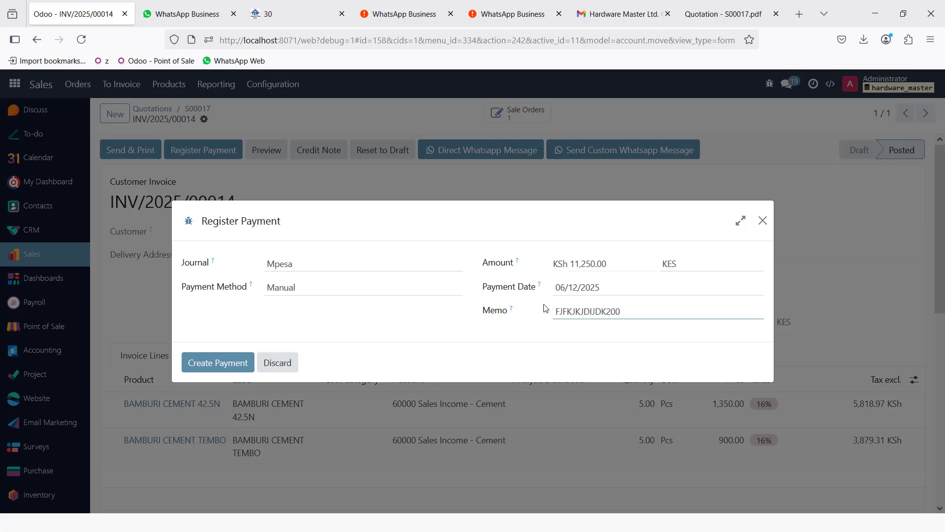
click(208, 364)
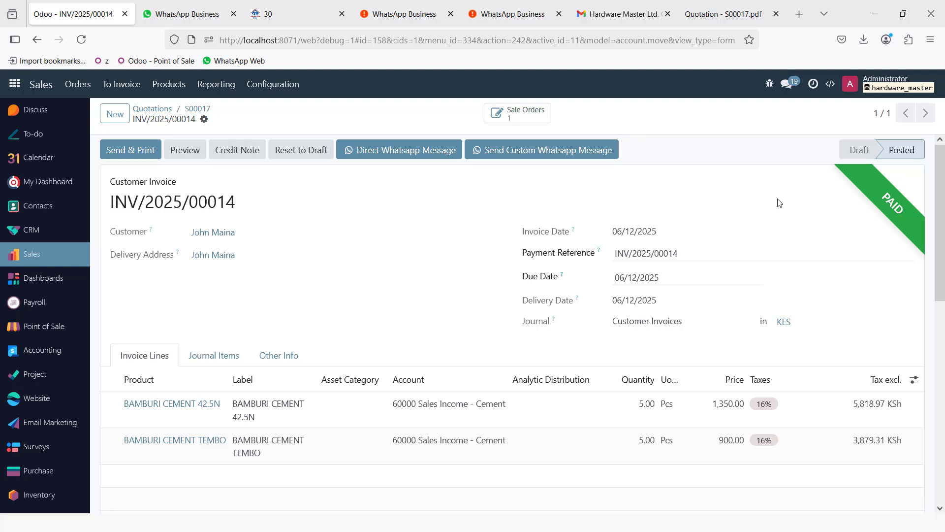
- Resume the Point of Sale session and log in as the cashier with their PIN
click(15, 84)
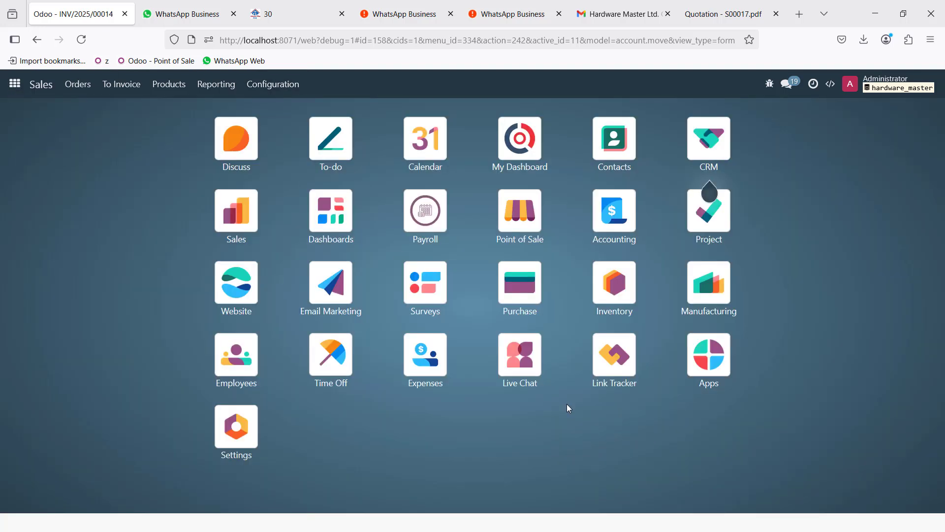
click(528, 224)
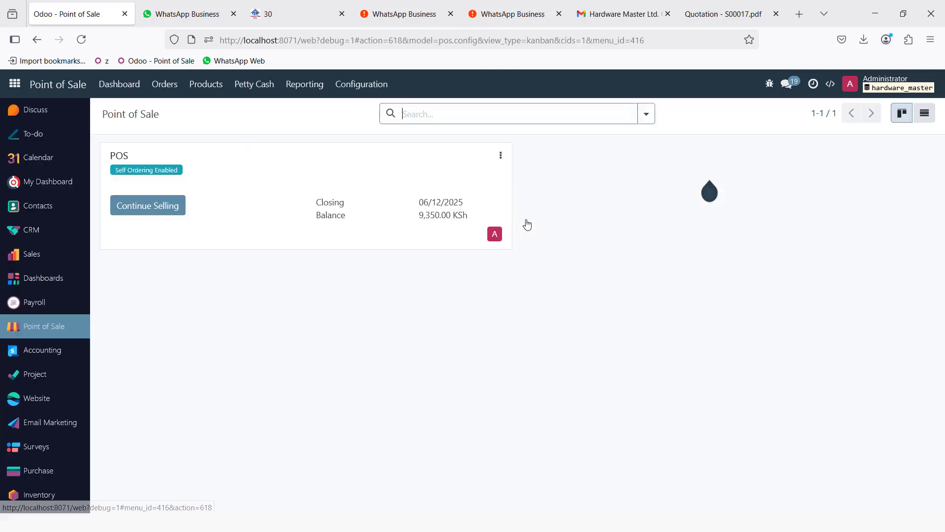
click(158, 207)
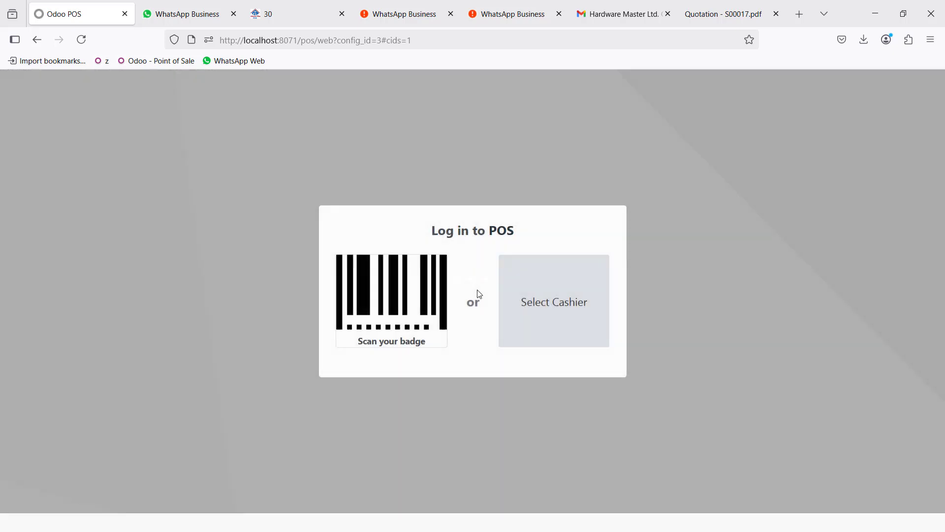
click(529, 302)
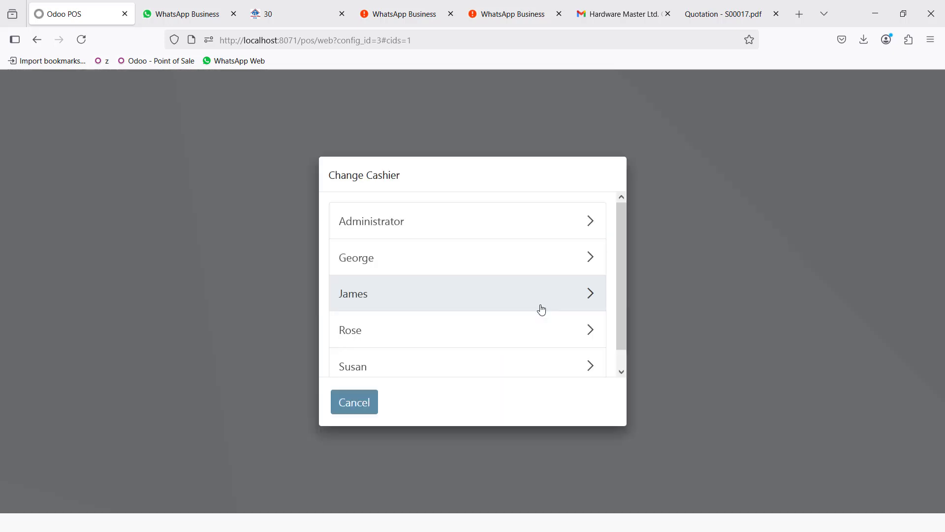
click(353, 264)
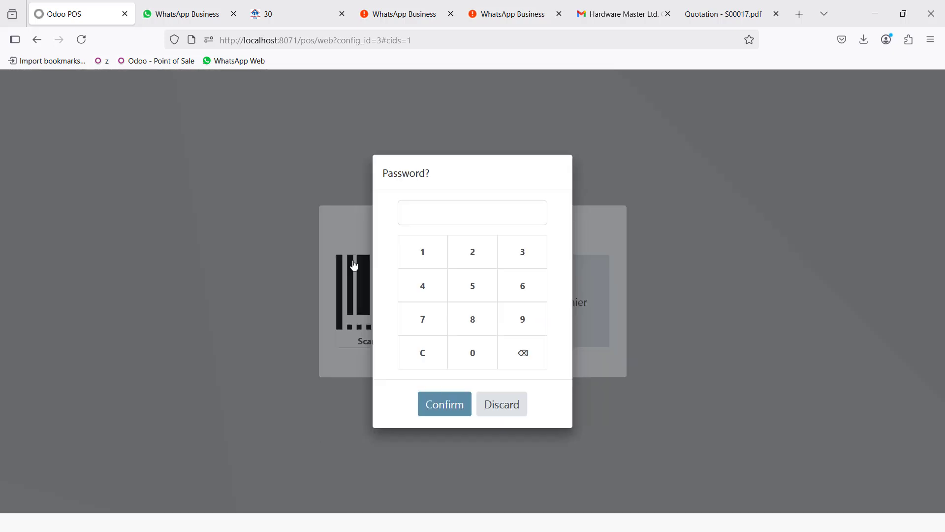
click(437, 277)
key(Return)
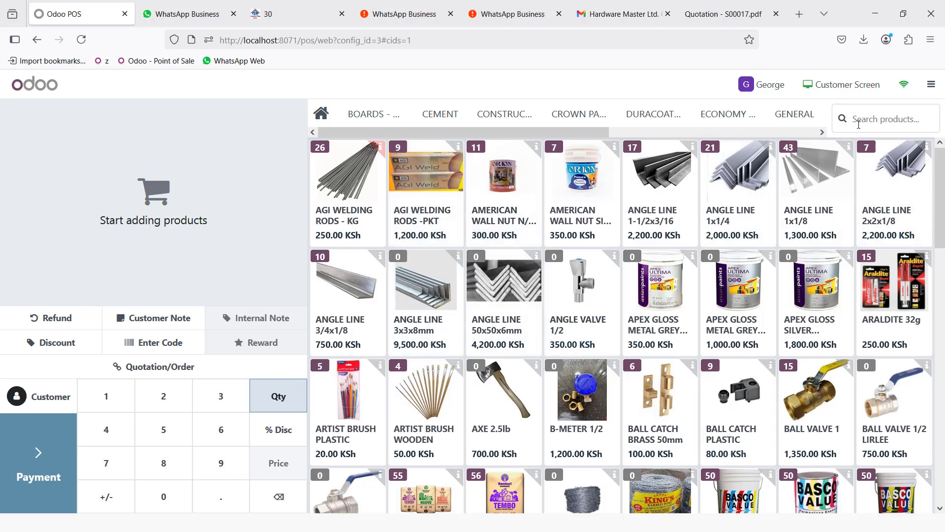
- Find BAMBURI and add two BAMBURI CEMENT 42.5N to the POS order
text(BAMABU)
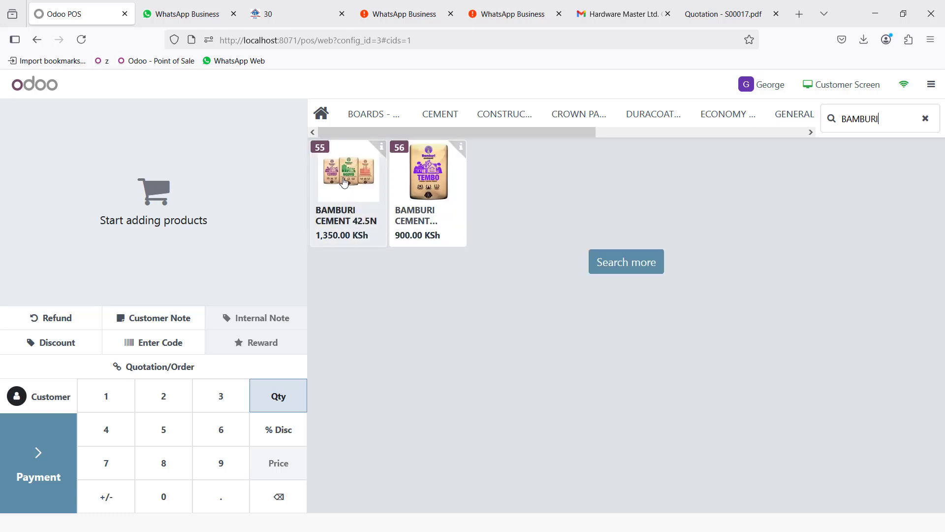
click(370, 221)
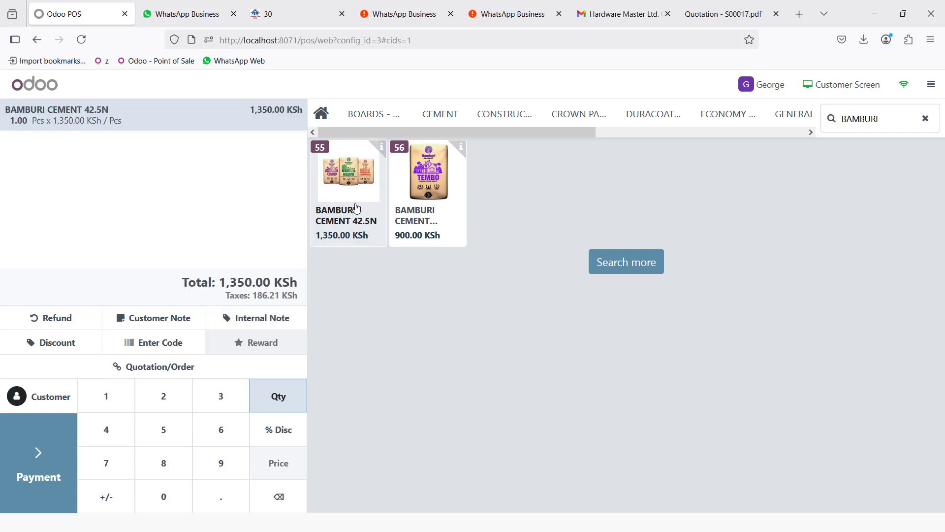
click(165, 398)
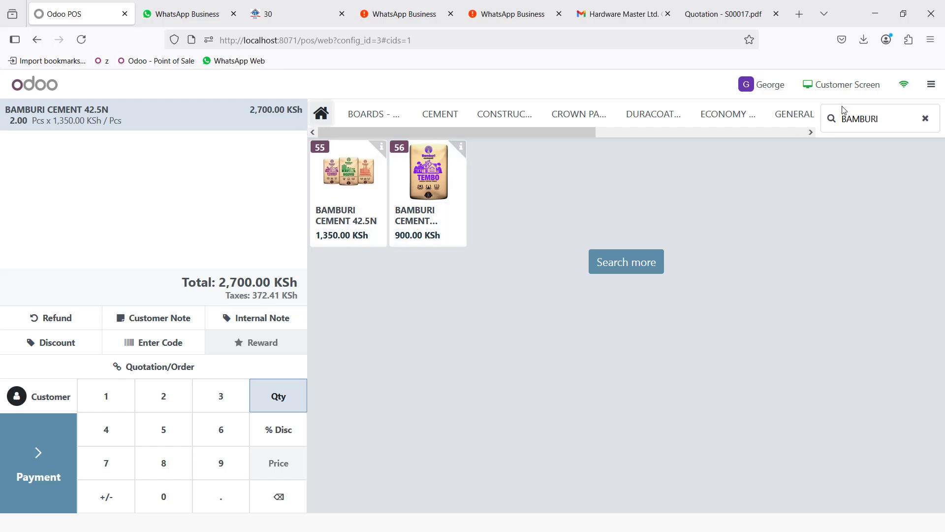
click(926, 120)
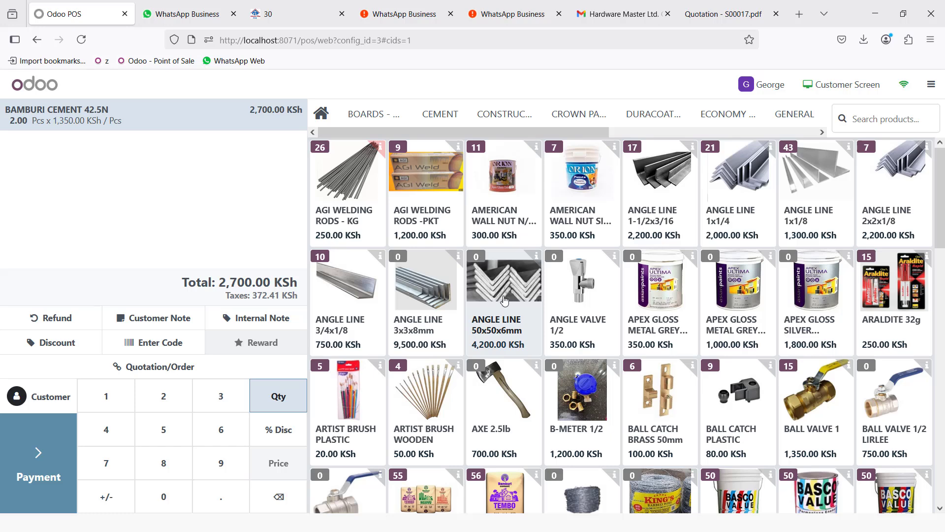
- Add BALL CATCH BRASS 50mm and BALL VALVE 1, skipping out-of-stock ANGLE LINE and AXE 2.5lb
click(502, 290)
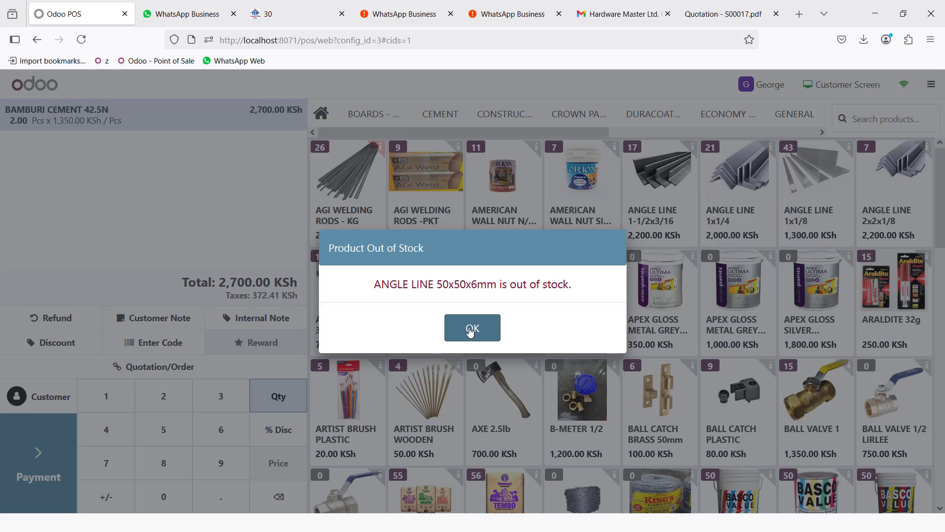
click(473, 331)
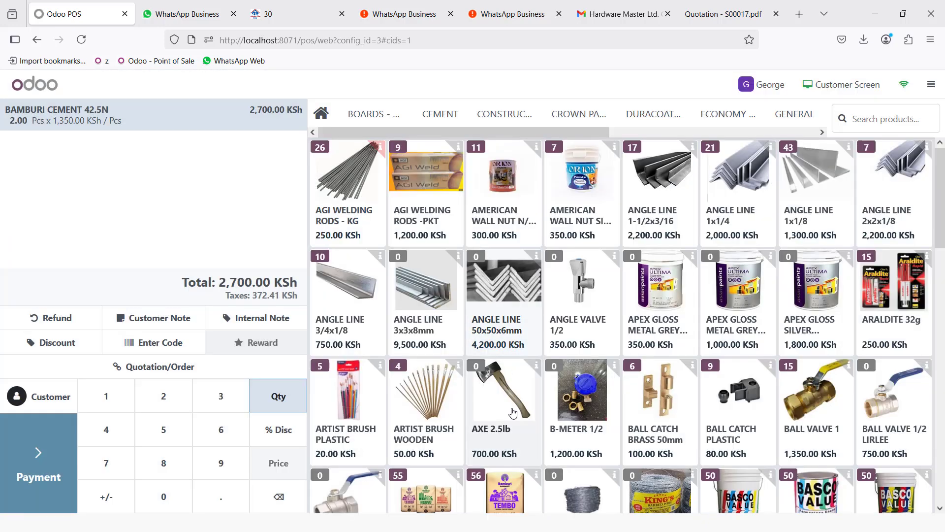
click(508, 397)
click(472, 329)
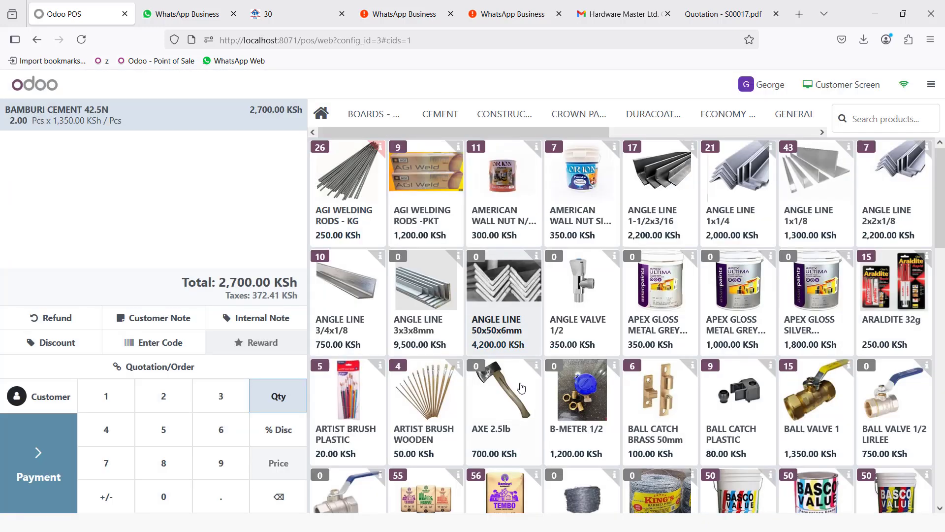
click(670, 388)
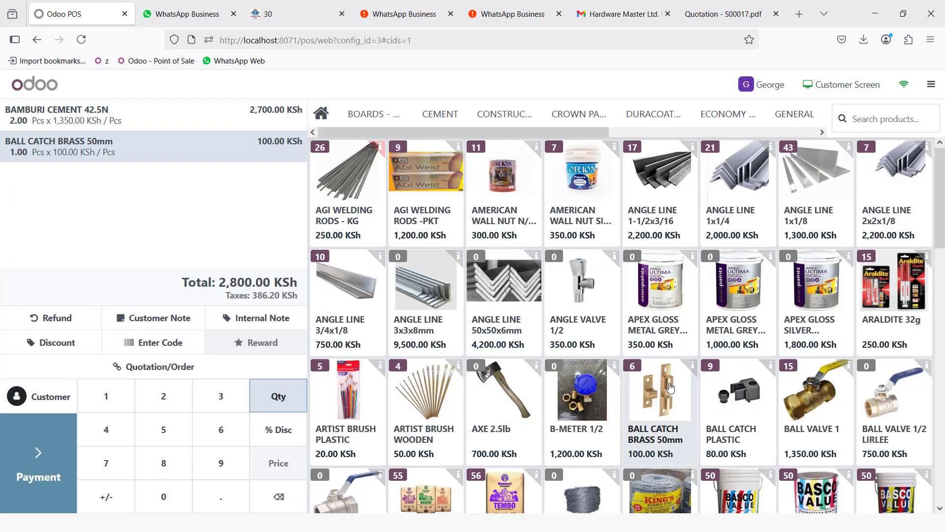
click(808, 398)
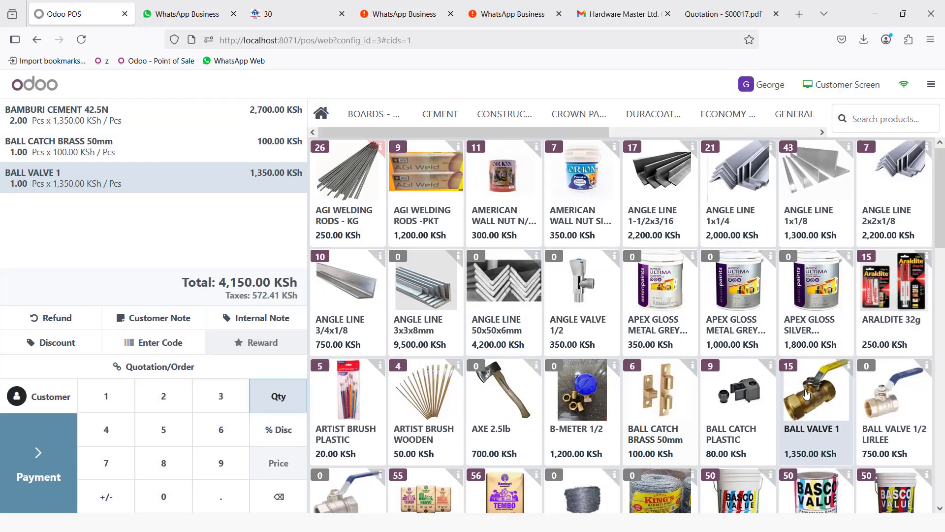
scroll(493, 394, down, 2)
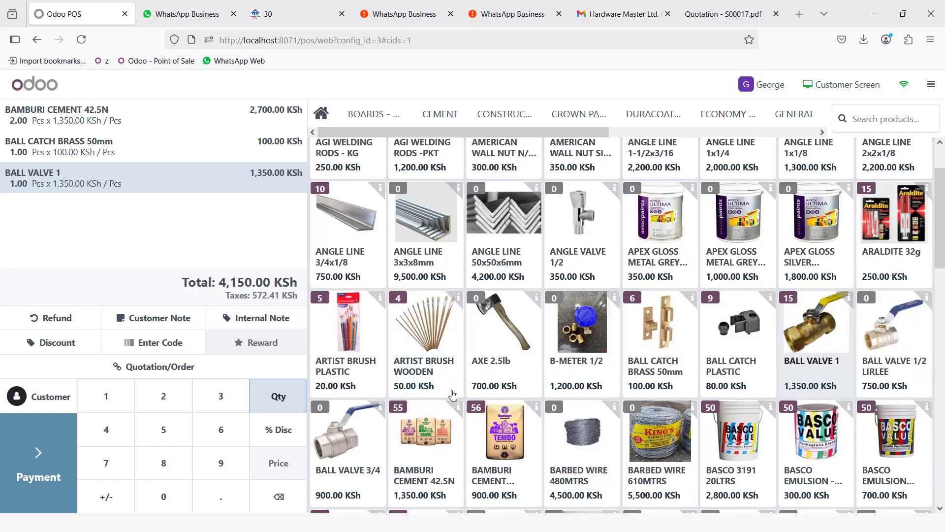
scroll(453, 394, up, 2)
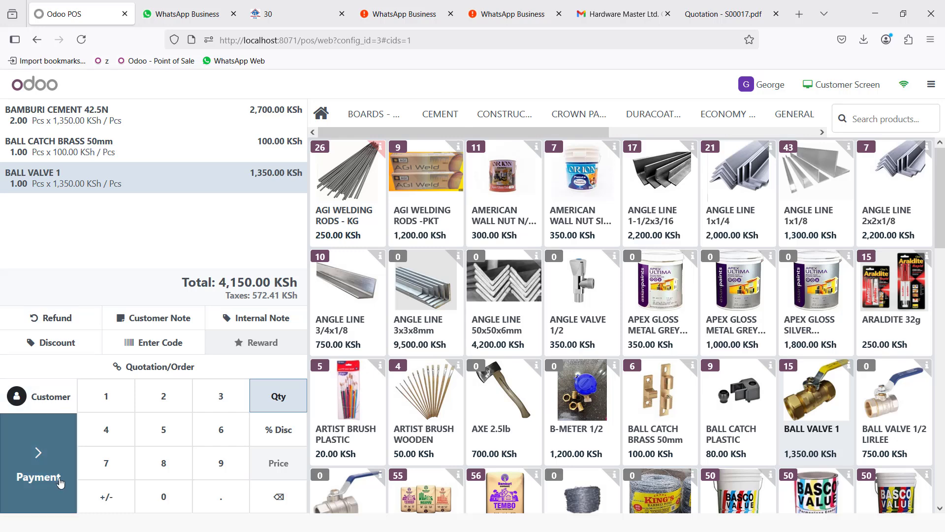
click(35, 396)
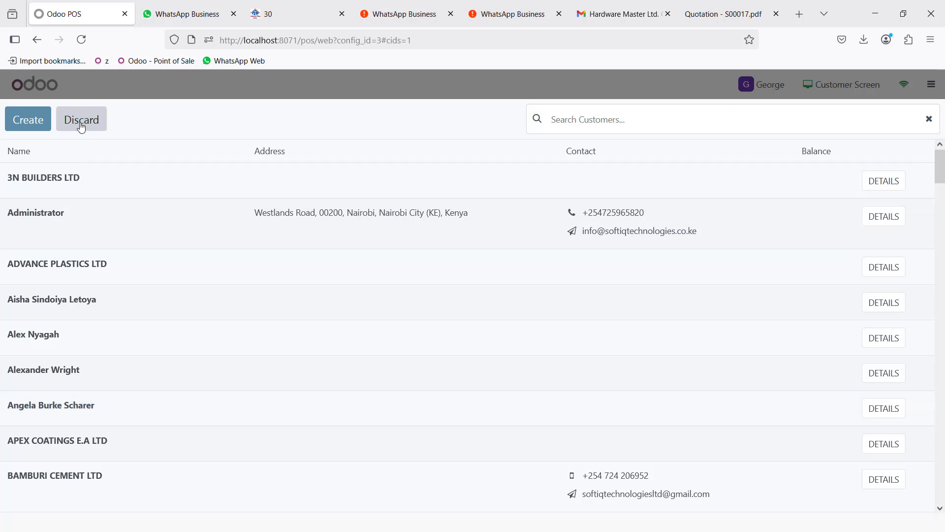
click(83, 124)
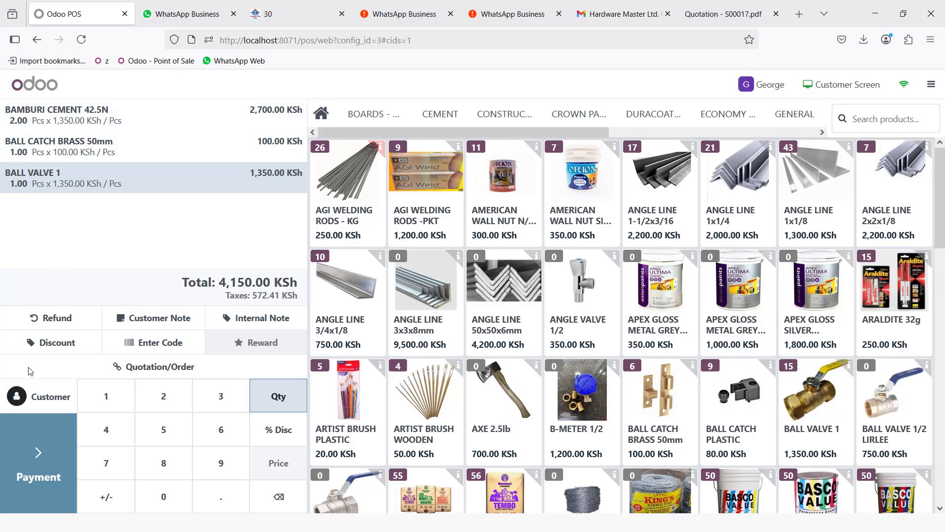
- Pay the 4,150.00 KSh order with 5,000 cash, 850.00 change, skipping the receipt print
click(49, 464)
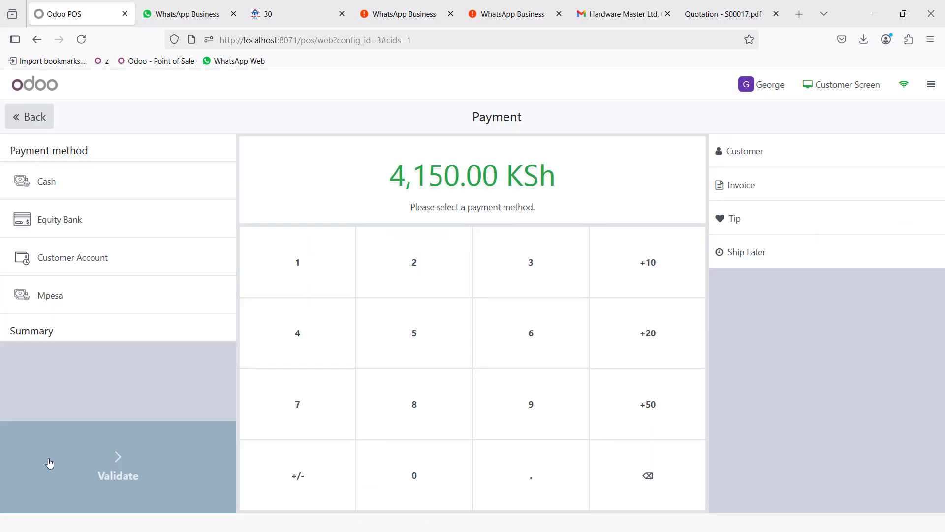
click(78, 187)
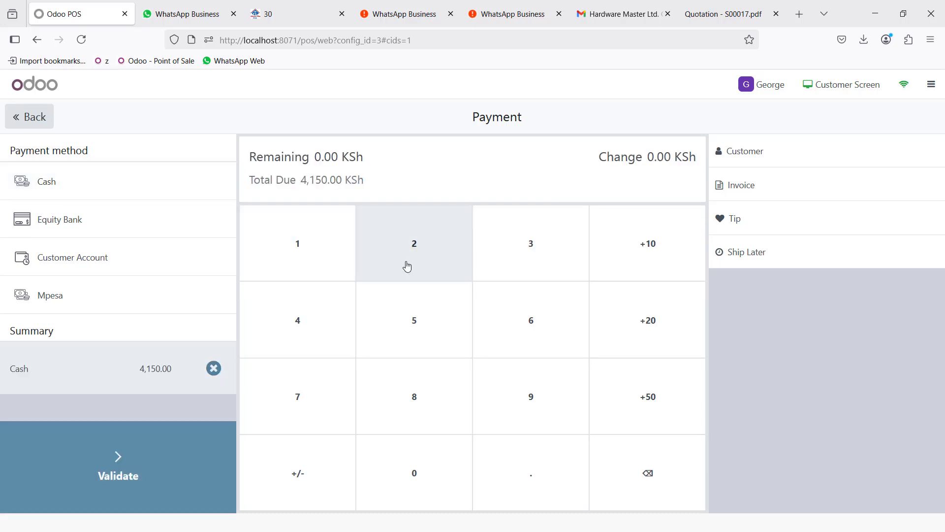
click(409, 333)
click(436, 495)
double_click(436, 495)
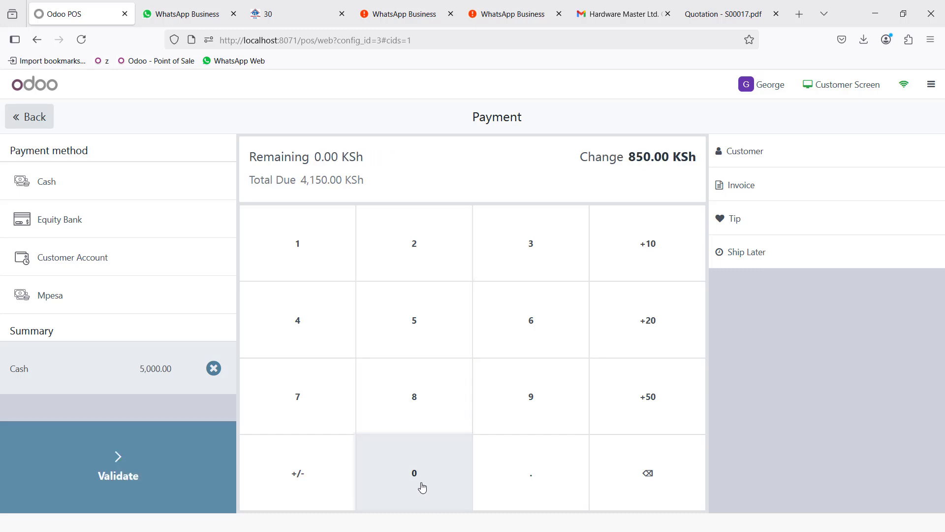
click(153, 448)
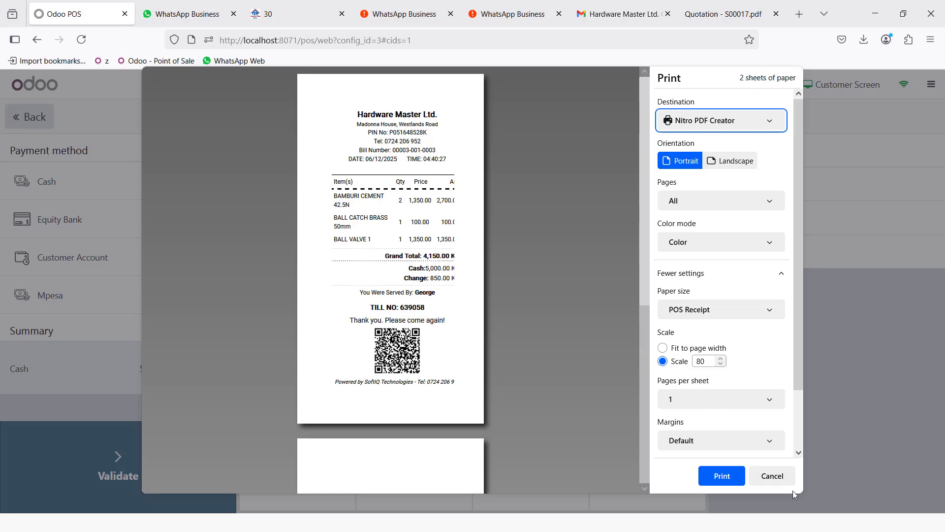
click(771, 477)
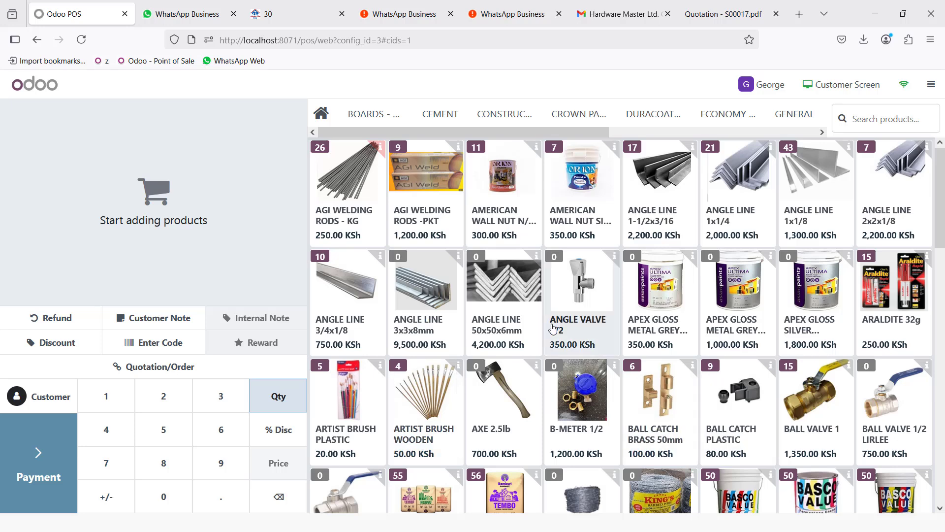
- Add BAMBURI CEMENT 42.5N and BAMBURI CEMENT TEMBO to a new order and select the customer
scroll(552, 340, down, 2)
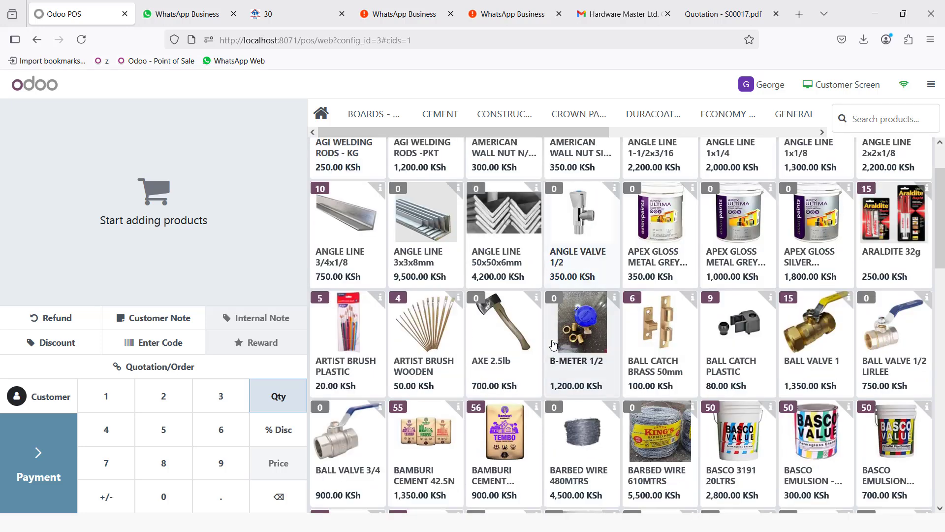
click(426, 441)
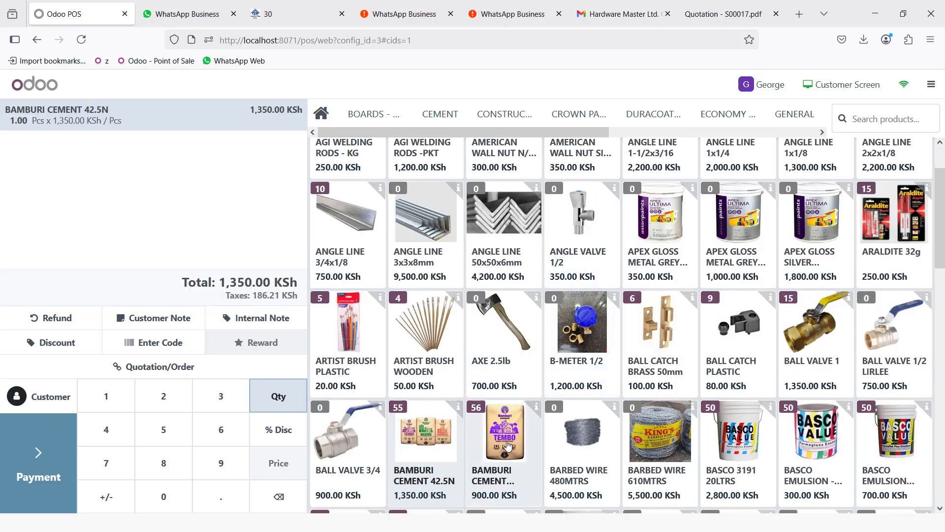
click(505, 444)
click(35, 401)
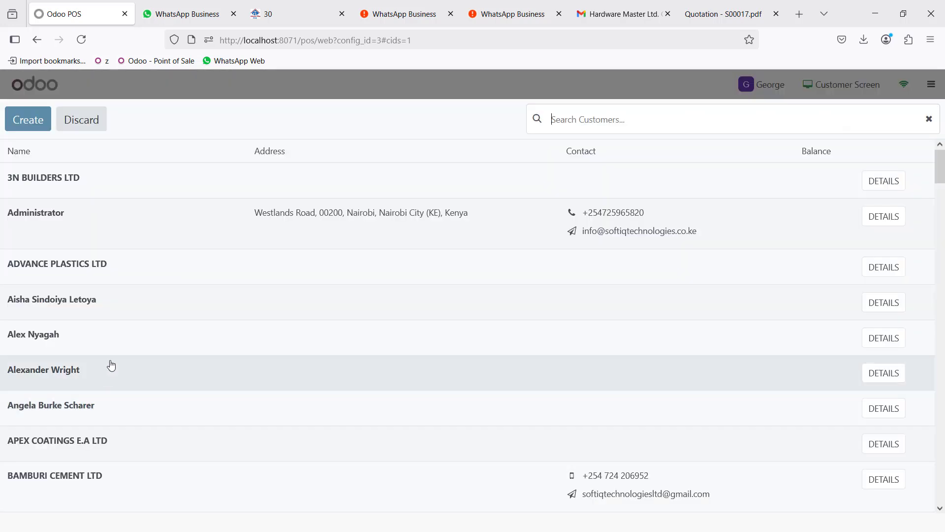
scroll(101, 327, down, 3)
scroll(102, 327, down, 6)
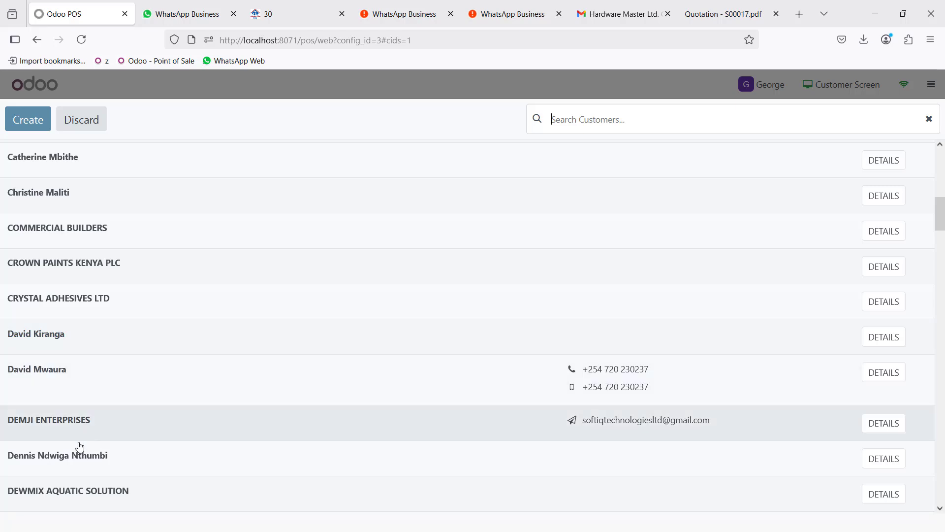
click(64, 458)
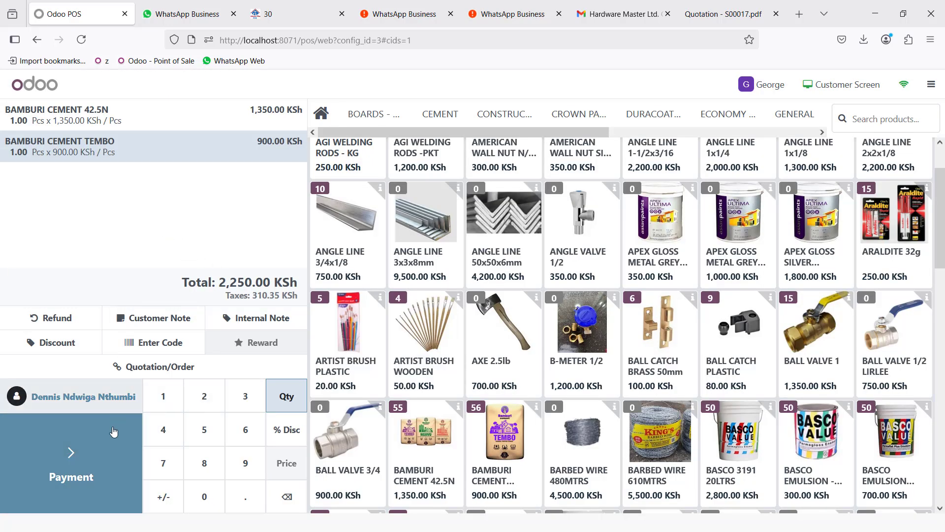
- Pay the 2,250 KSh order in full by Mpesa without printing the receipt
click(75, 453)
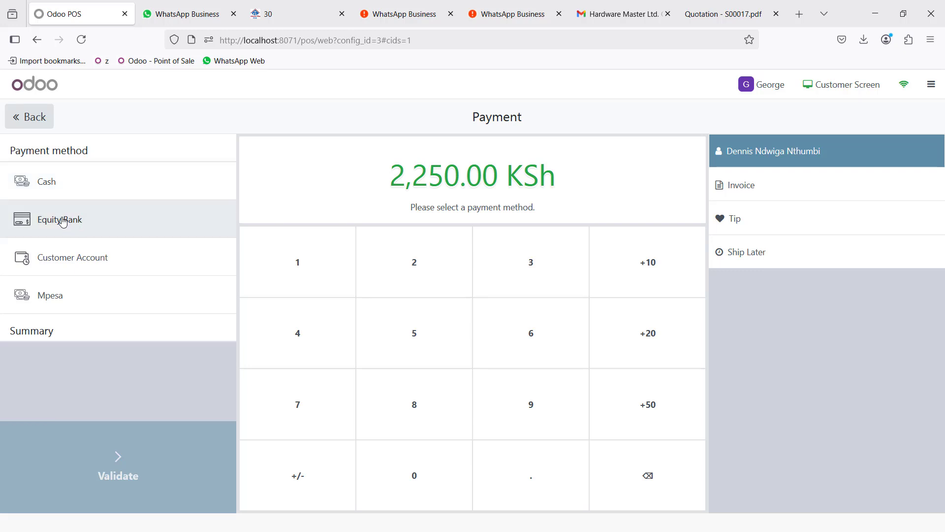
click(52, 295)
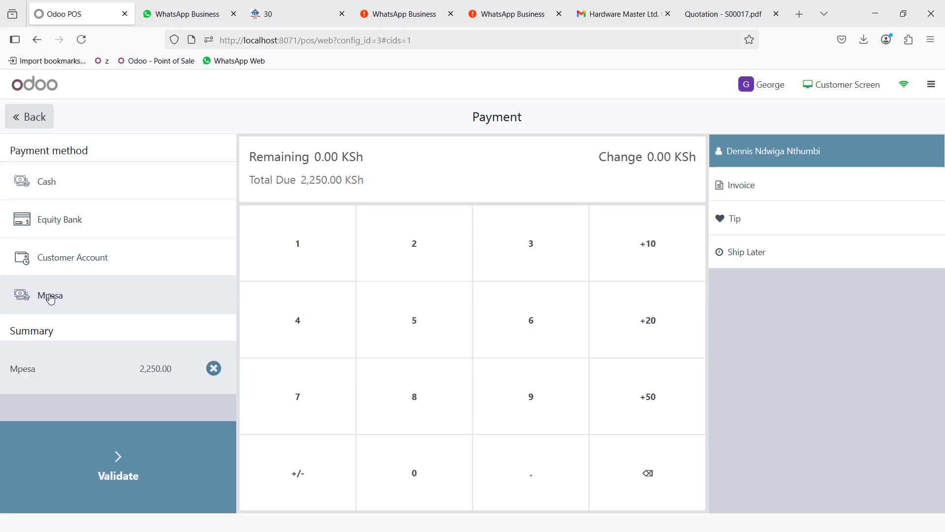
click(129, 462)
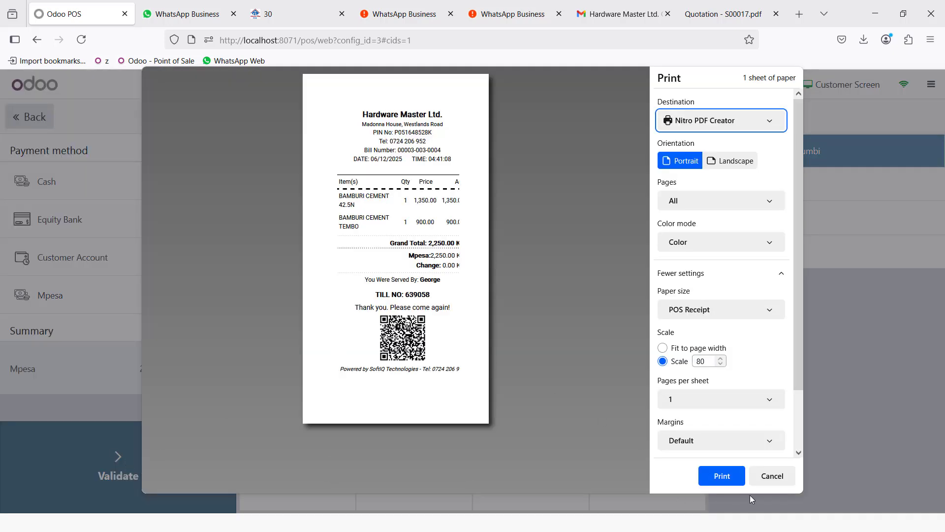
click(773, 476)
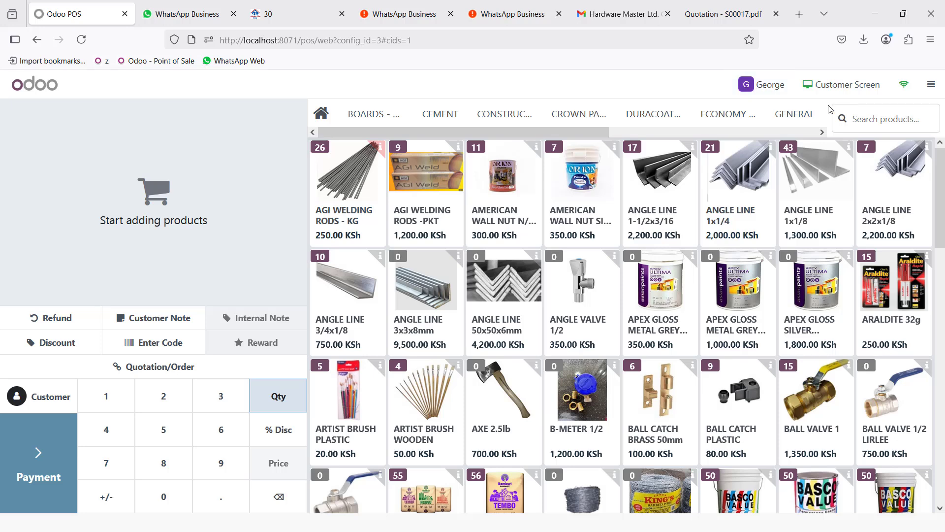
- Switch the till's cashier to Administrator, confirming with the PIN
click(762, 88)
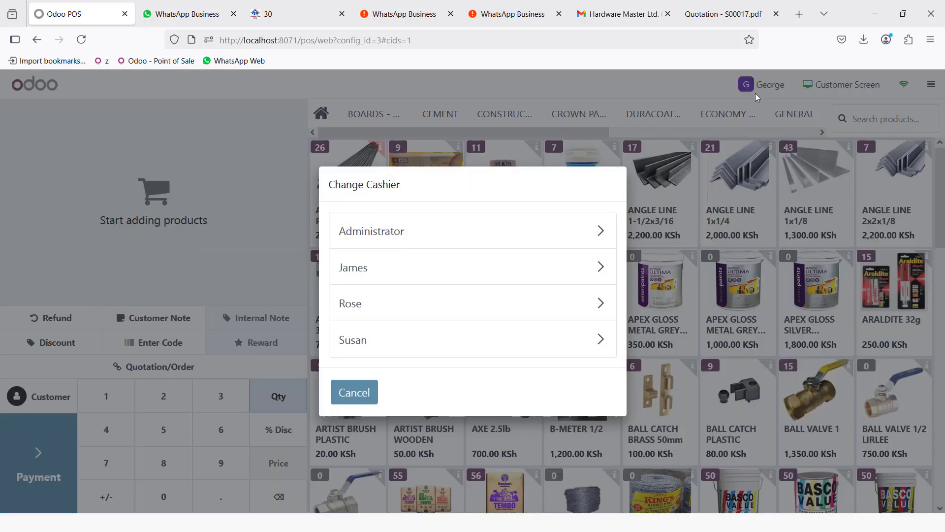
click(400, 243)
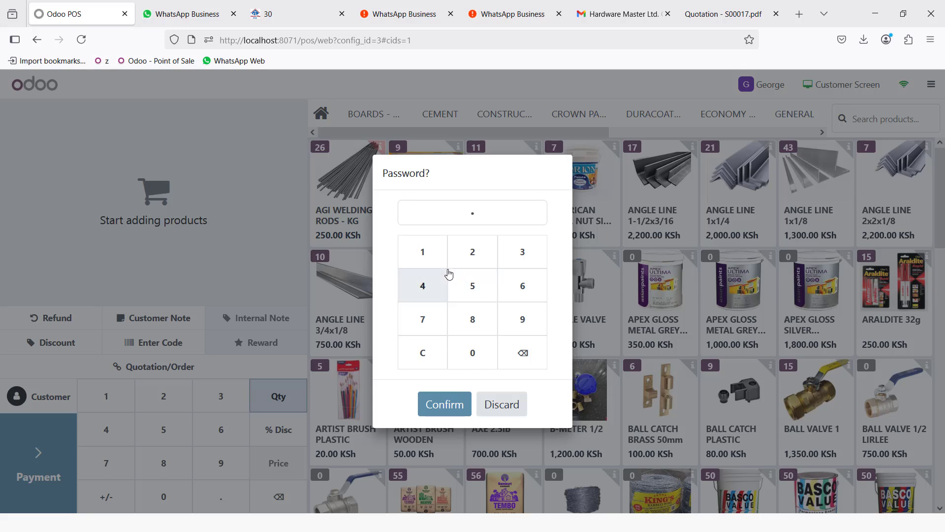
key(Return)
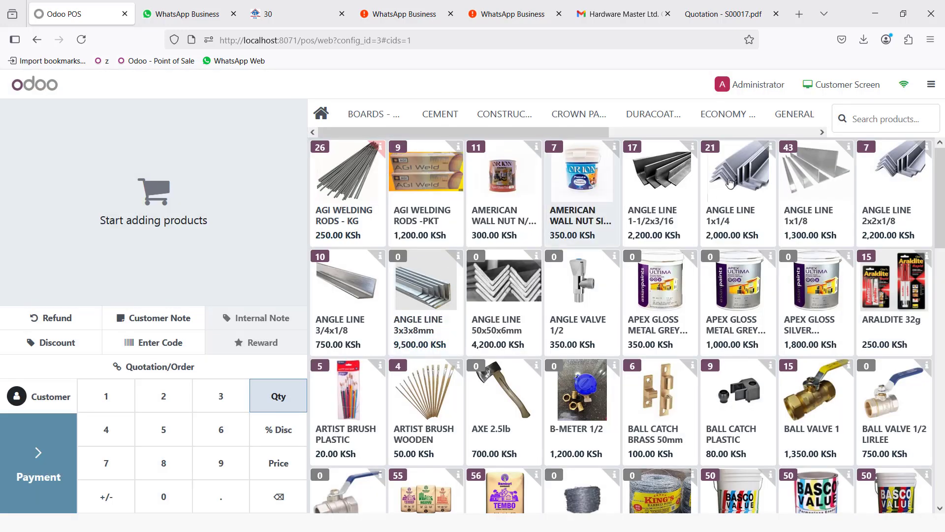
- Close the POS session with 22,980 KSh counted cash
click(931, 84)
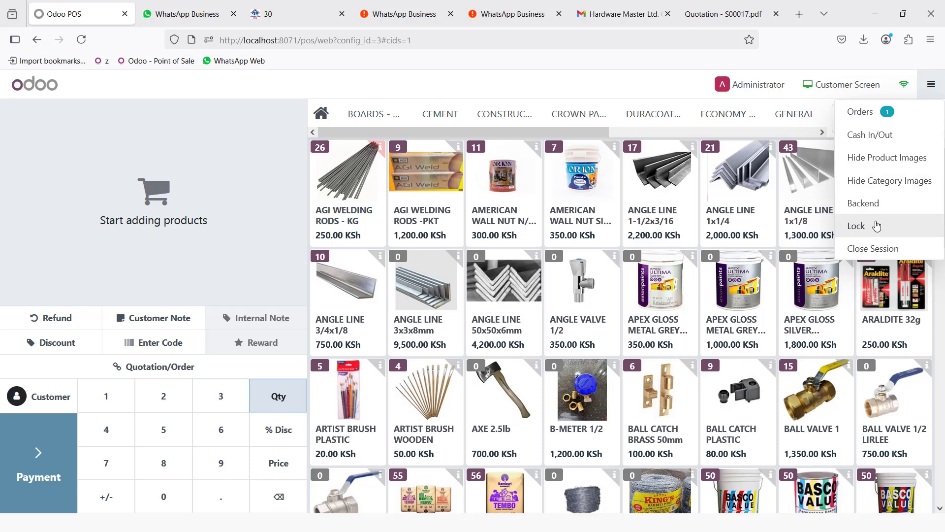
click(874, 248)
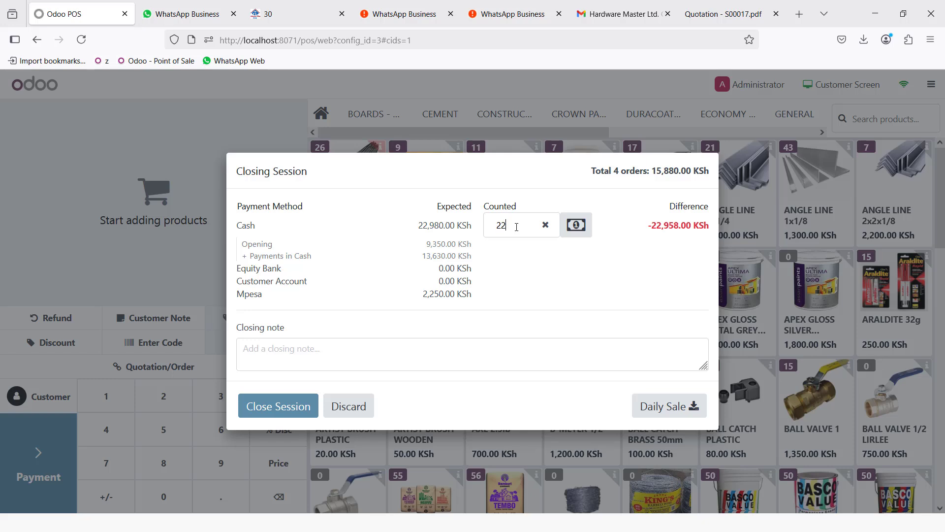
text(80)
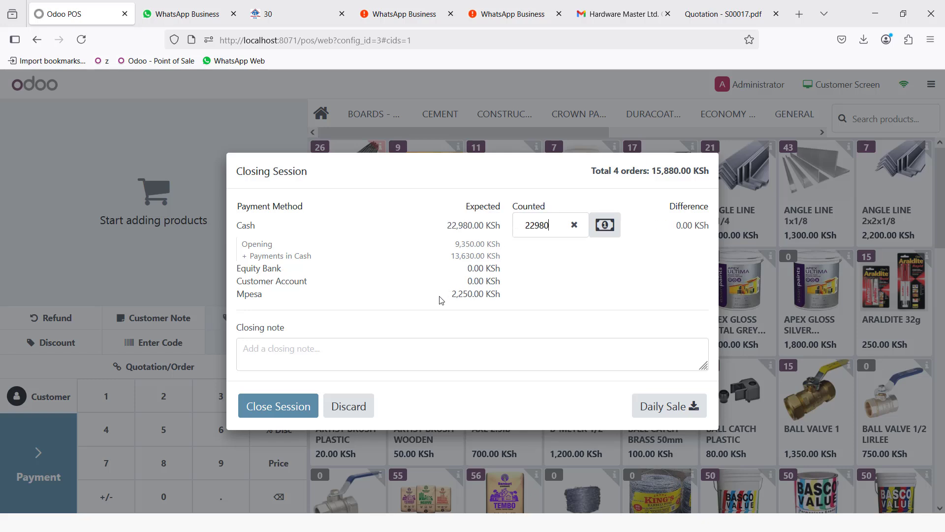
click(288, 406)
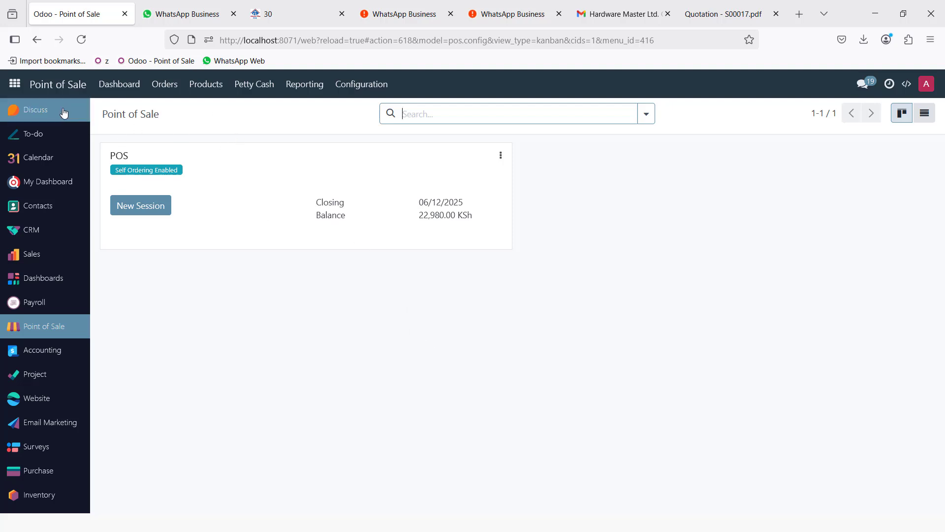
- Inspect the CEMENT KG kit bill of materials, then go back to the products list
click(204, 95)
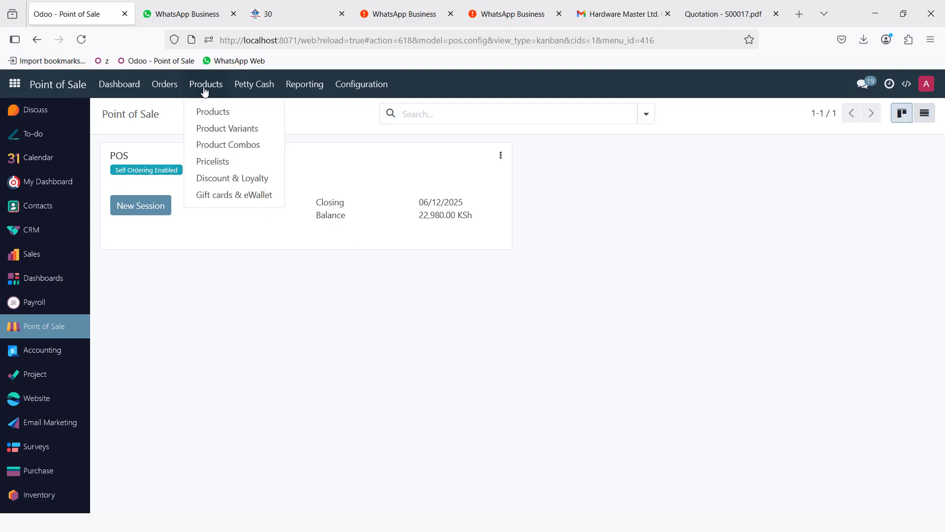
click(234, 111)
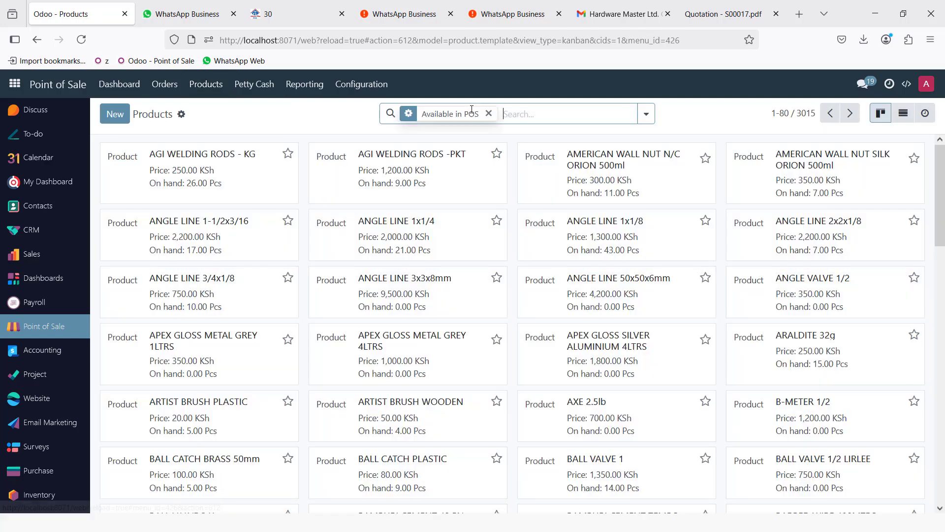
text(CEMENT)
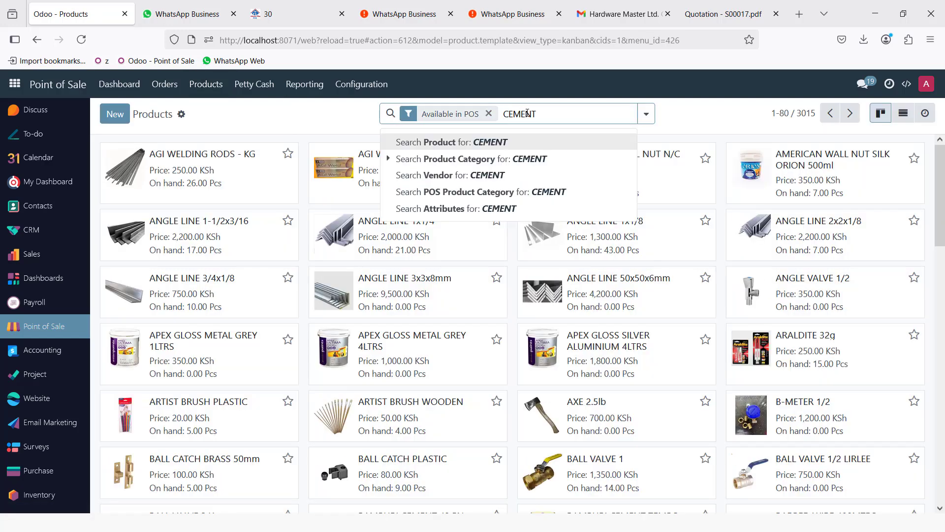
key(Return)
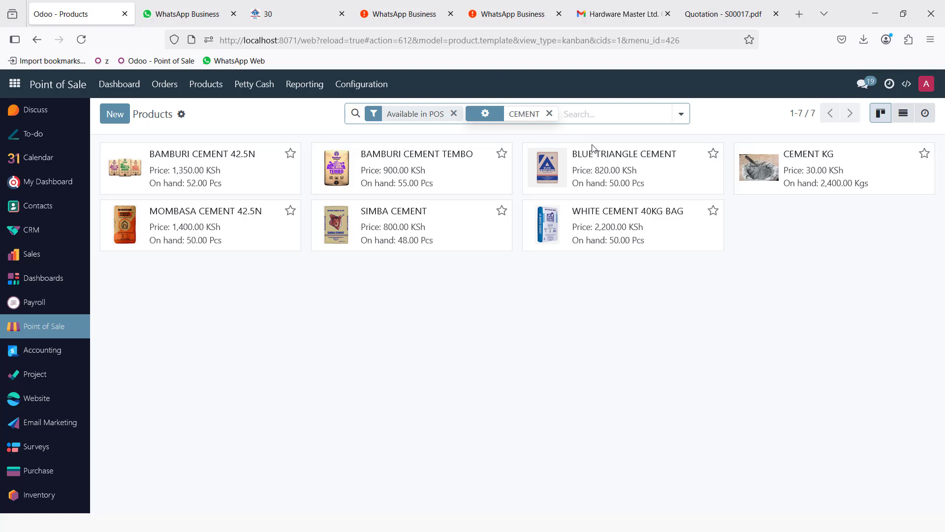
click(834, 169)
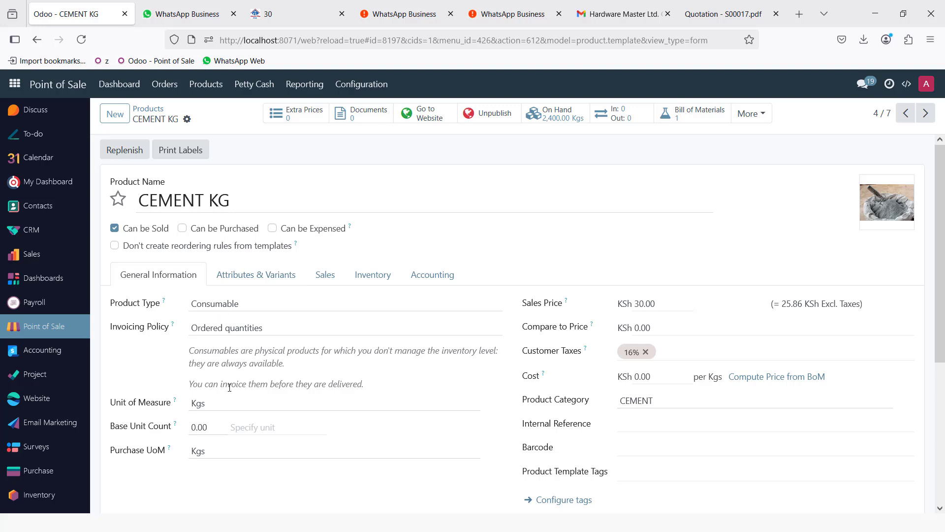
click(697, 118)
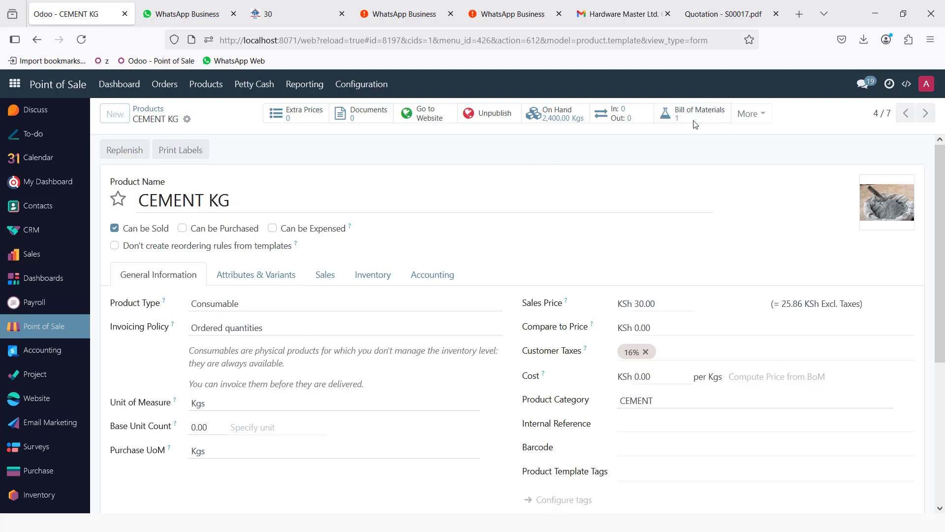
click(197, 172)
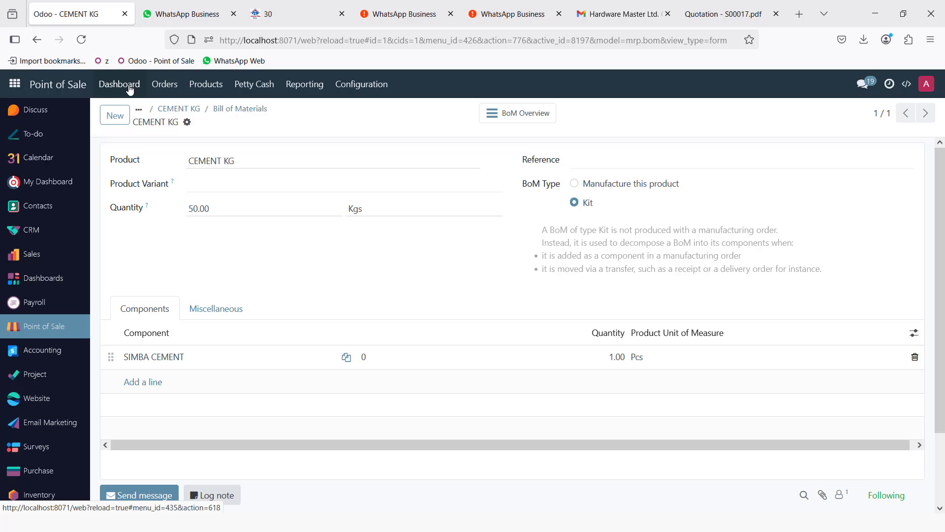
click(202, 86)
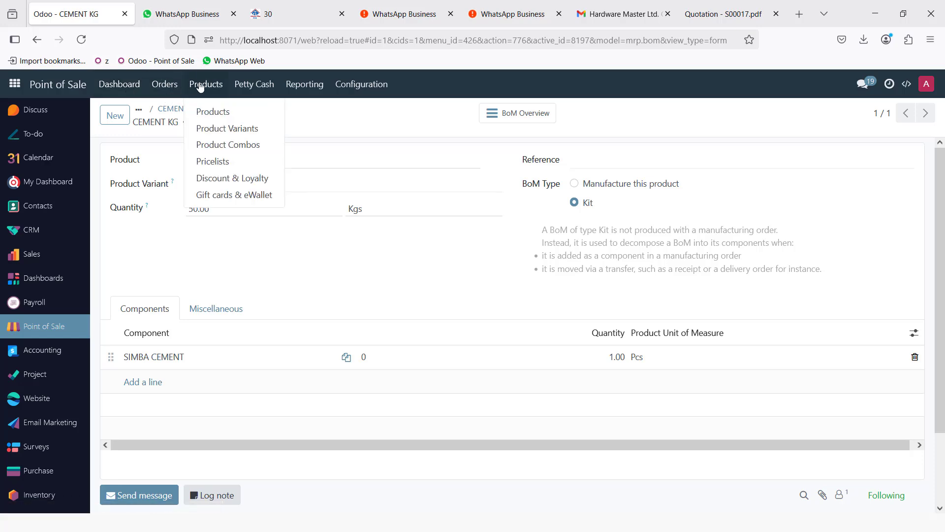
click(233, 114)
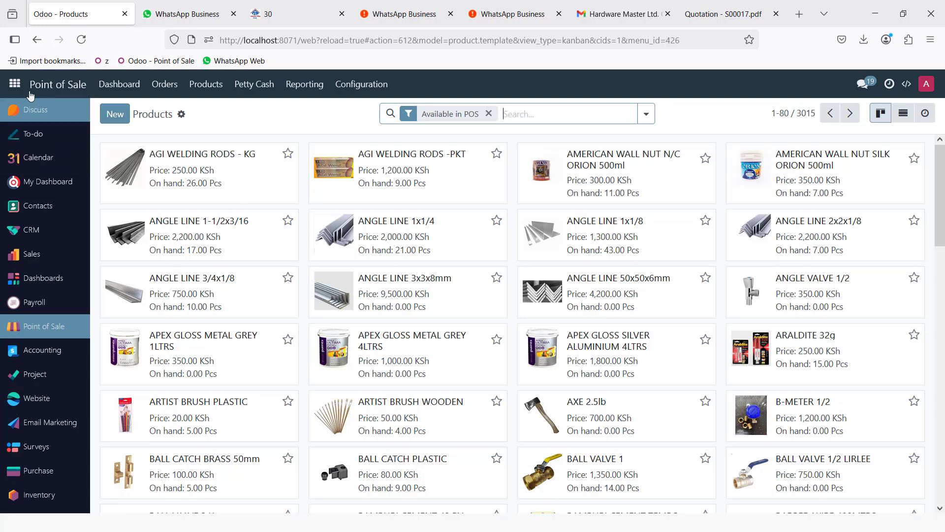
- Open Inventory's Reordering Rules list with its three Auto rules, after a brief look at Products
click(15, 85)
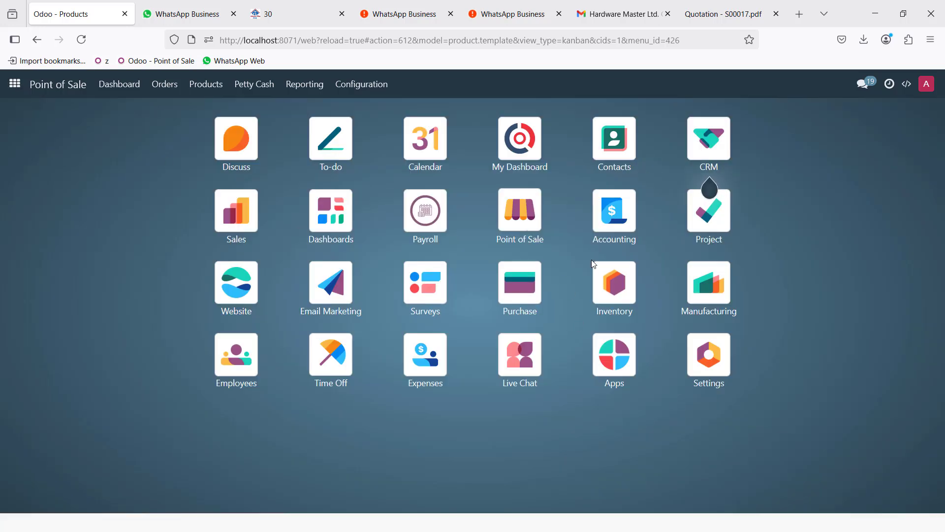
click(617, 291)
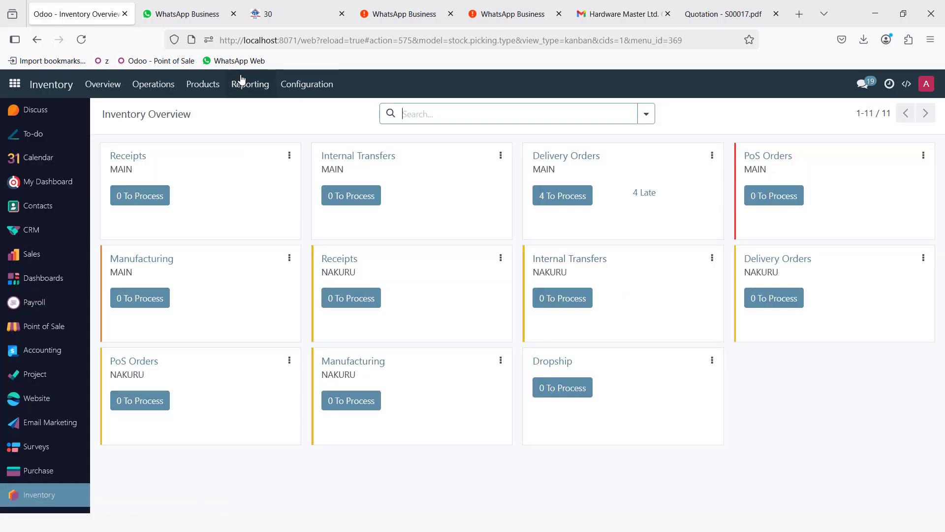
click(292, 89)
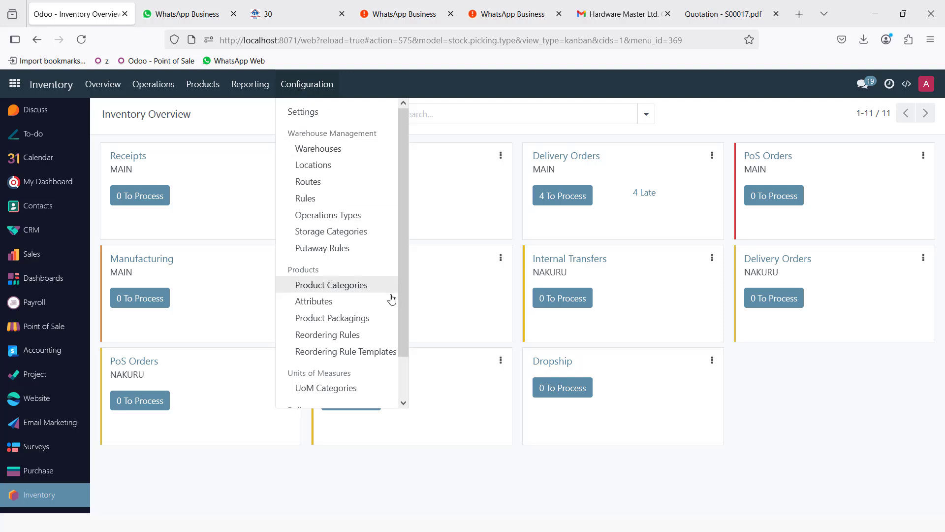
click(365, 336)
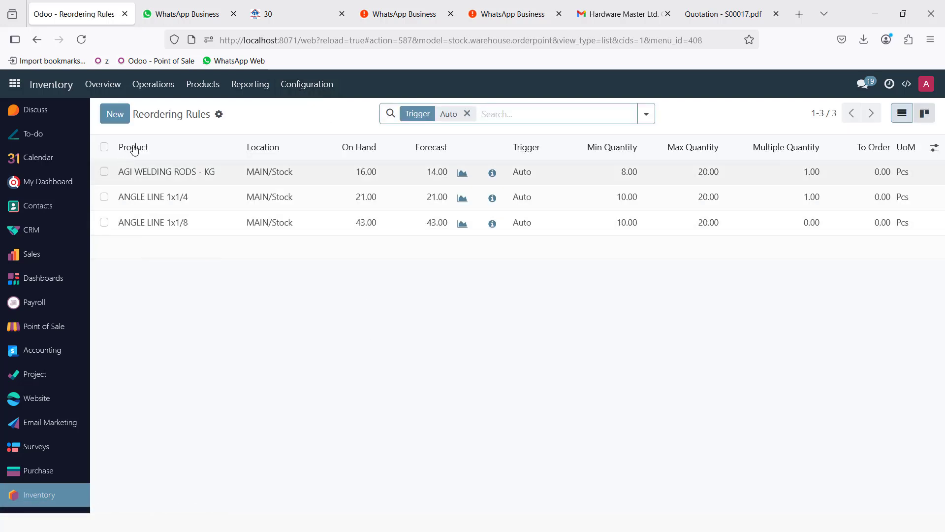
click(203, 85)
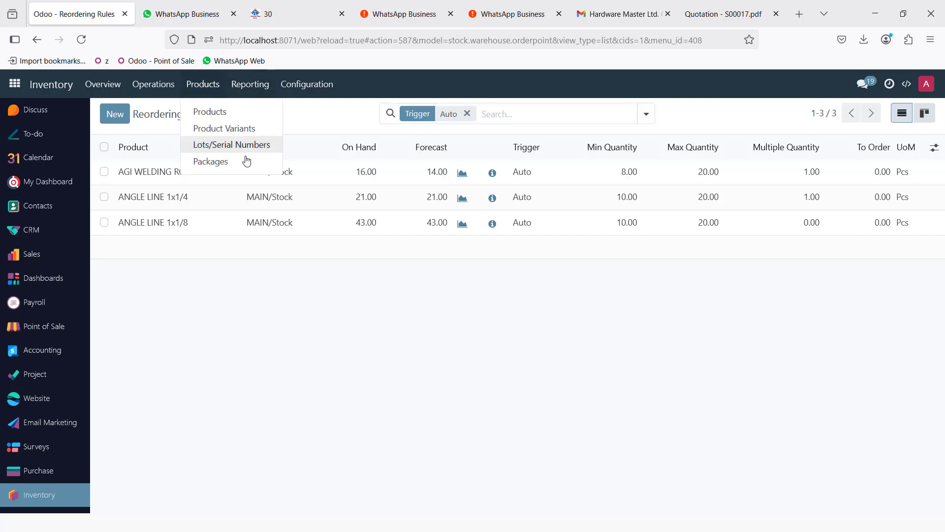
click(217, 110)
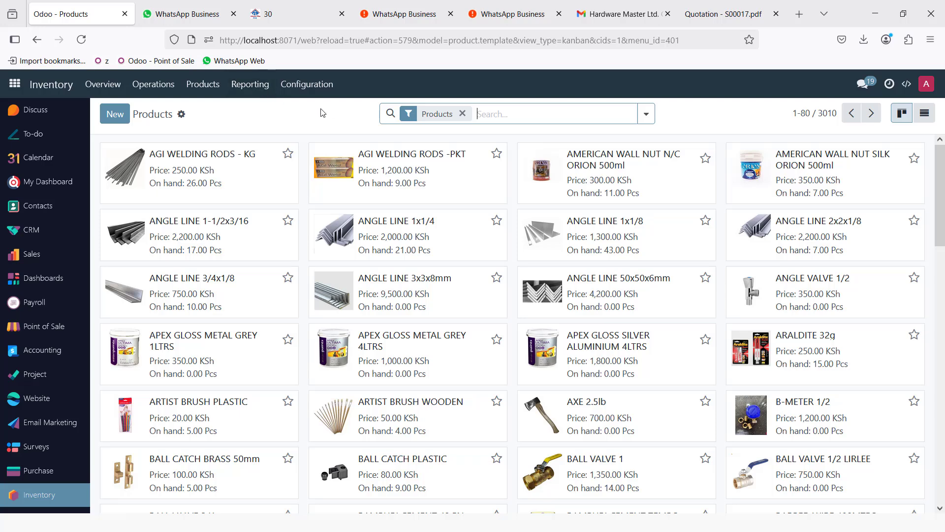
click(320, 94)
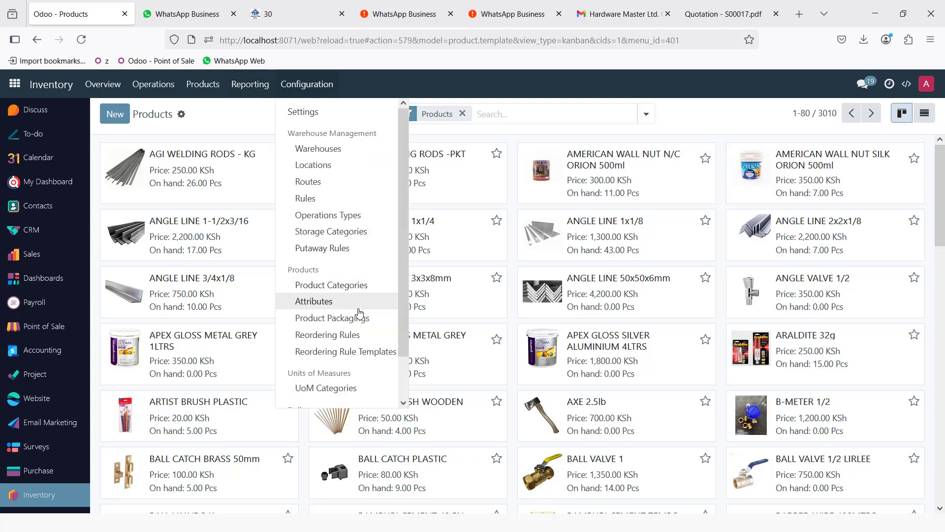
click(342, 337)
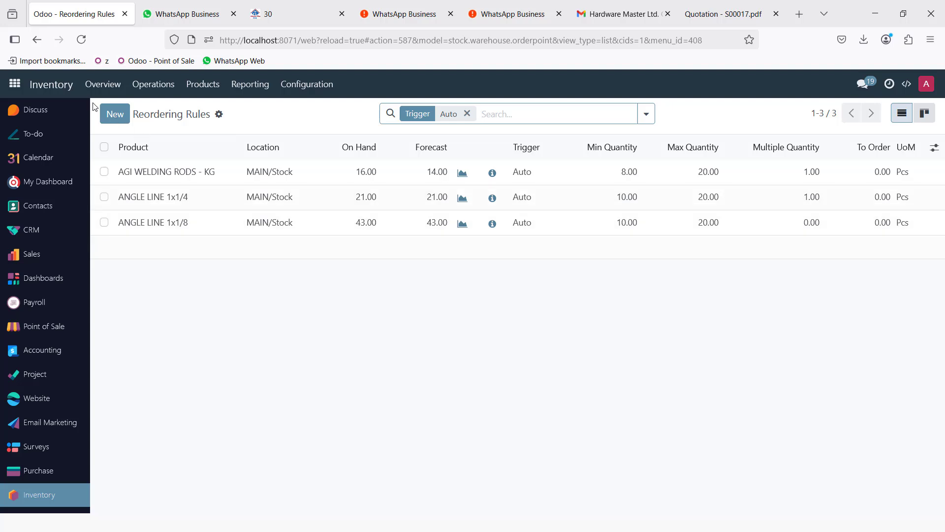
- Save a MAIN/Stock reordering rule for APEX GLOSS METAL GREY 4LTRS with min 10, max 20
click(115, 114)
text(A)
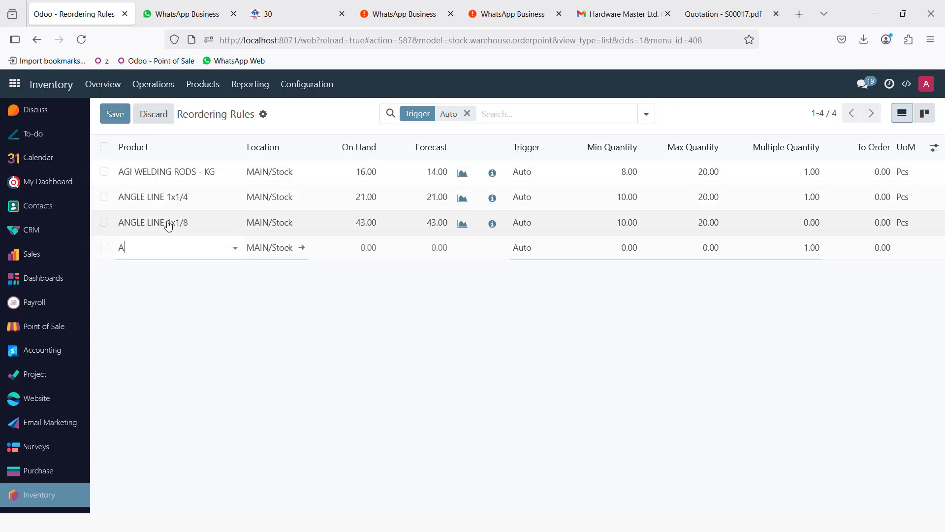
text(PEX GL)
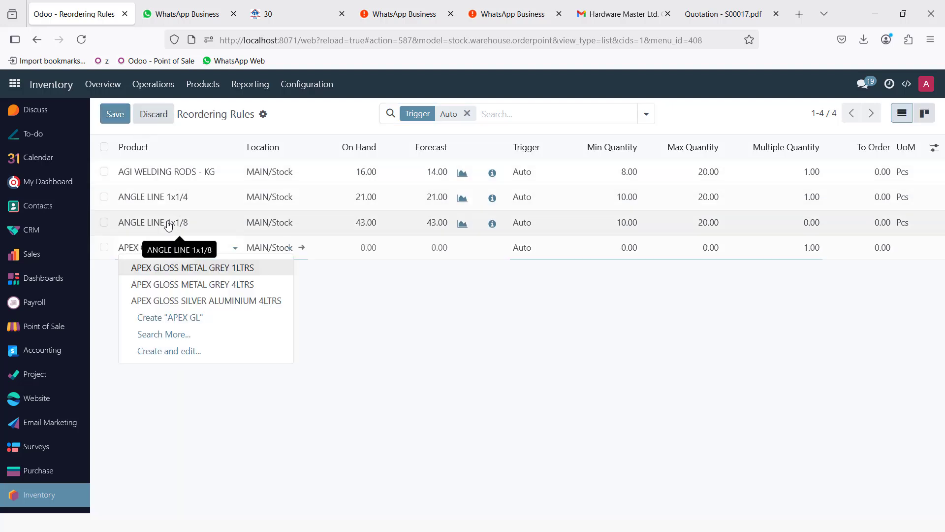
click(231, 285)
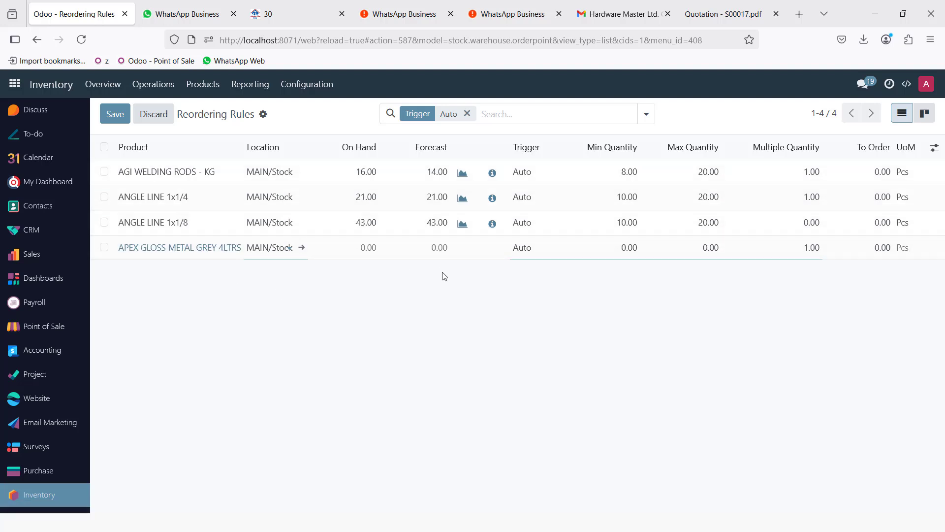
click(621, 251)
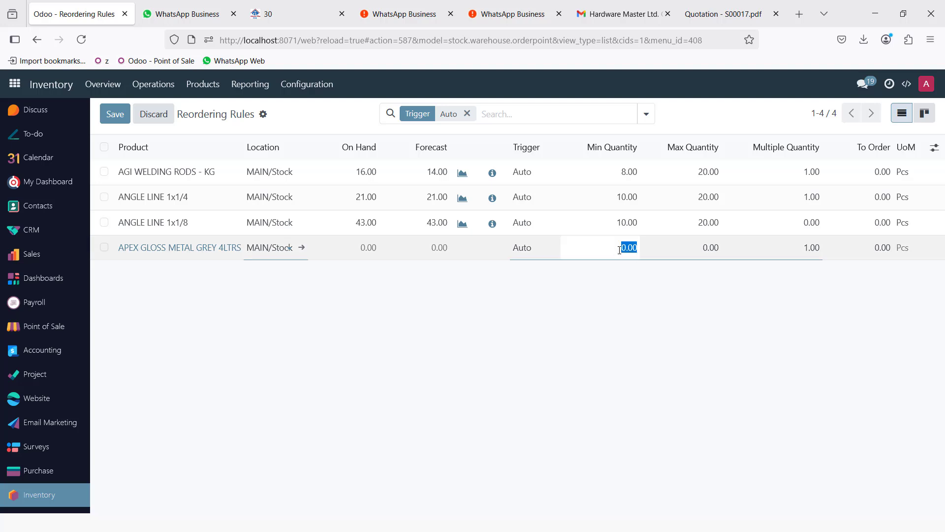
text(10)
click(708, 249)
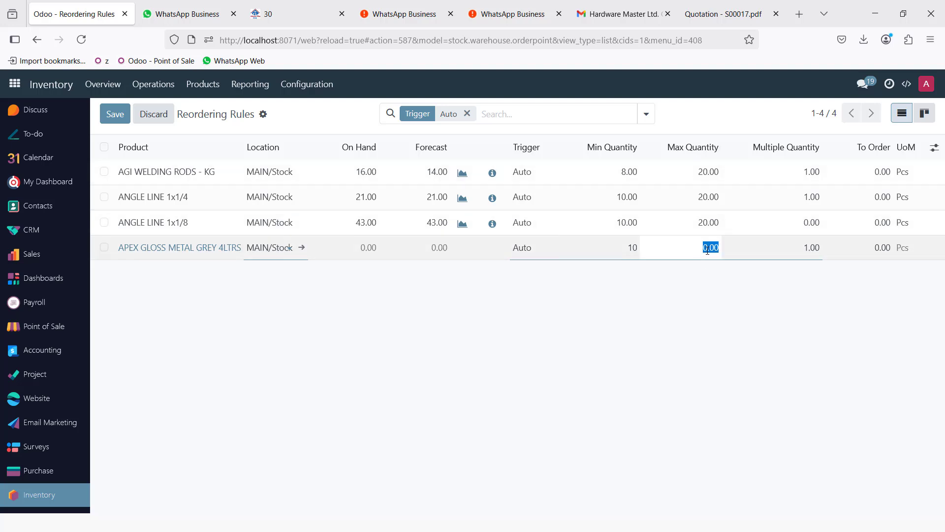
drag(708, 250, 701, 251)
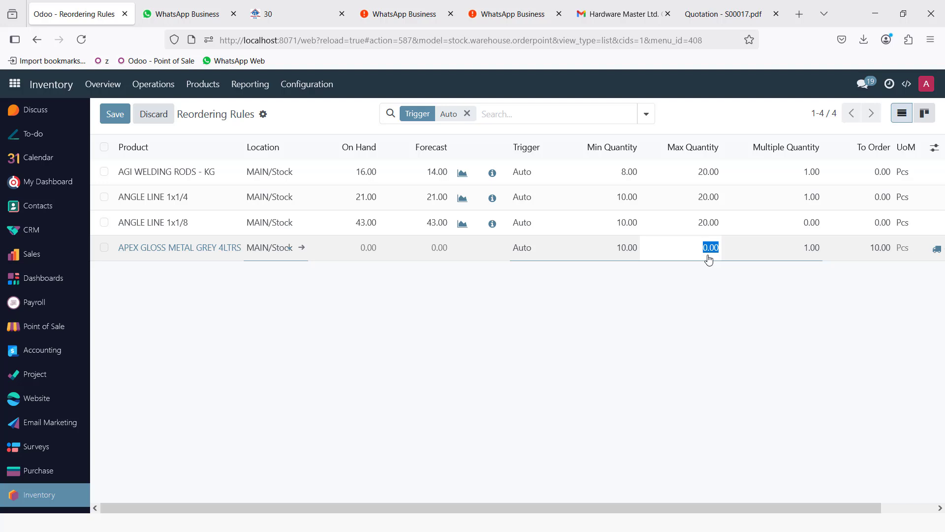
text(20)
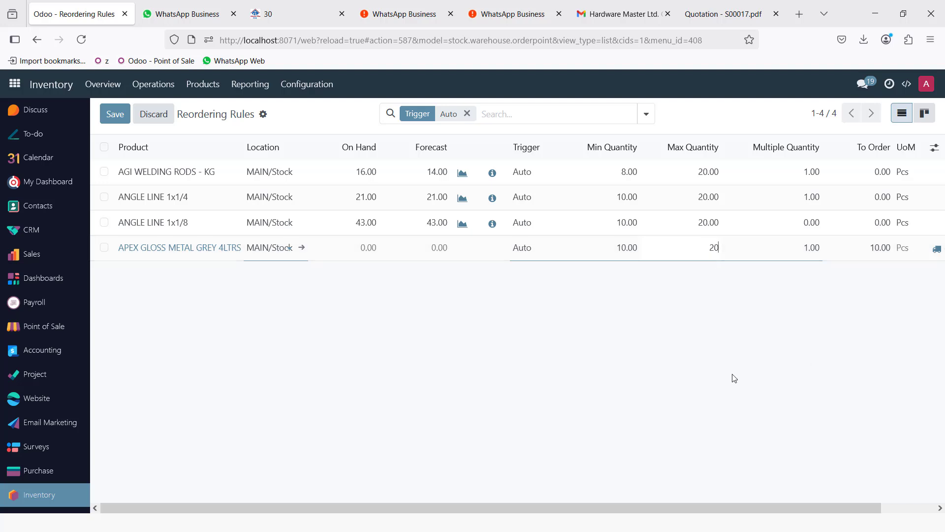
click(752, 344)
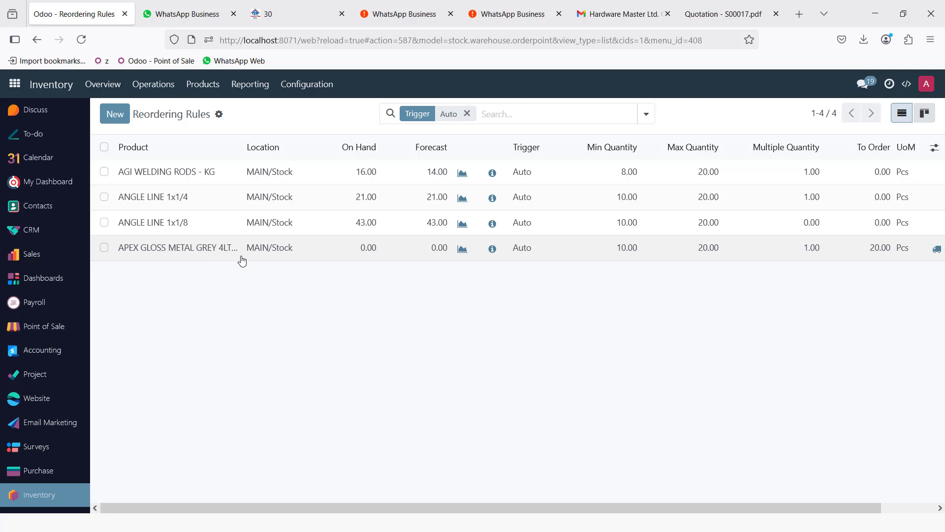
click(283, 252)
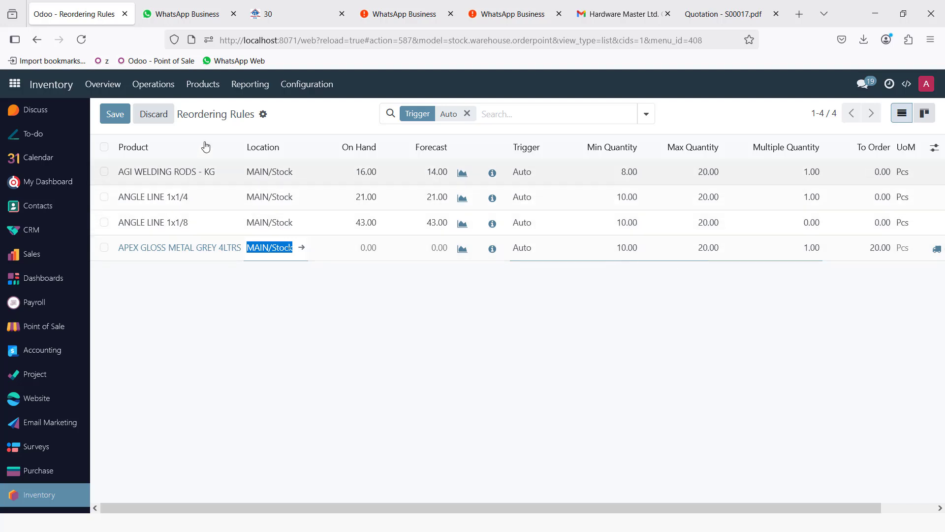
click(115, 114)
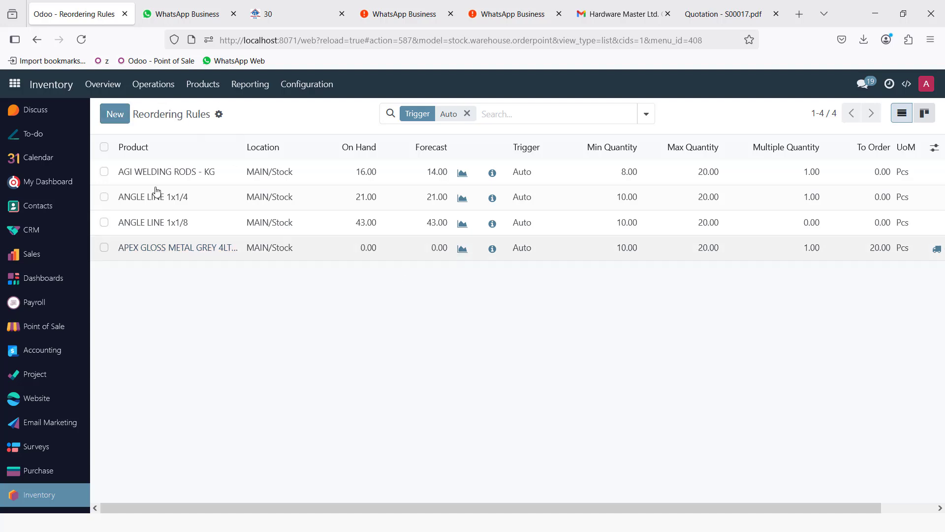
click(14, 85)
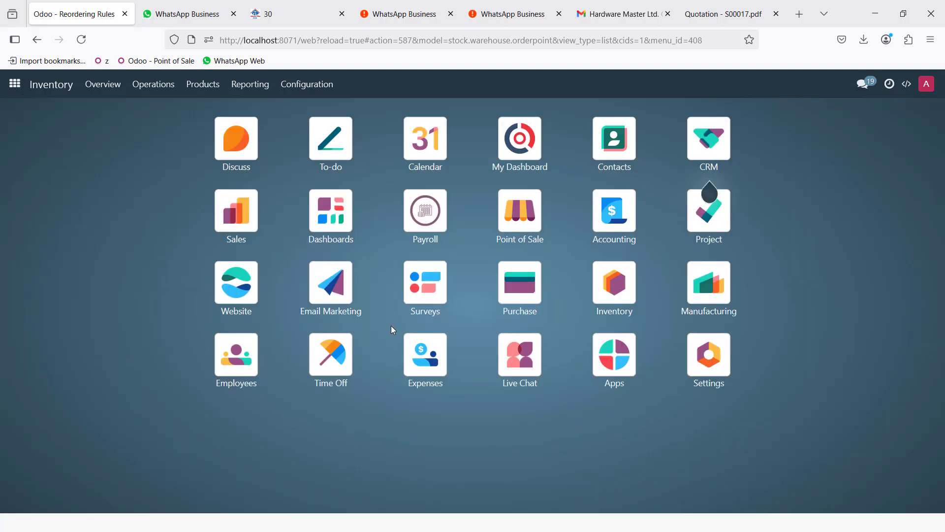
- Start a new purchase RFQ with PAINTS STORE as the vendor
click(519, 293)
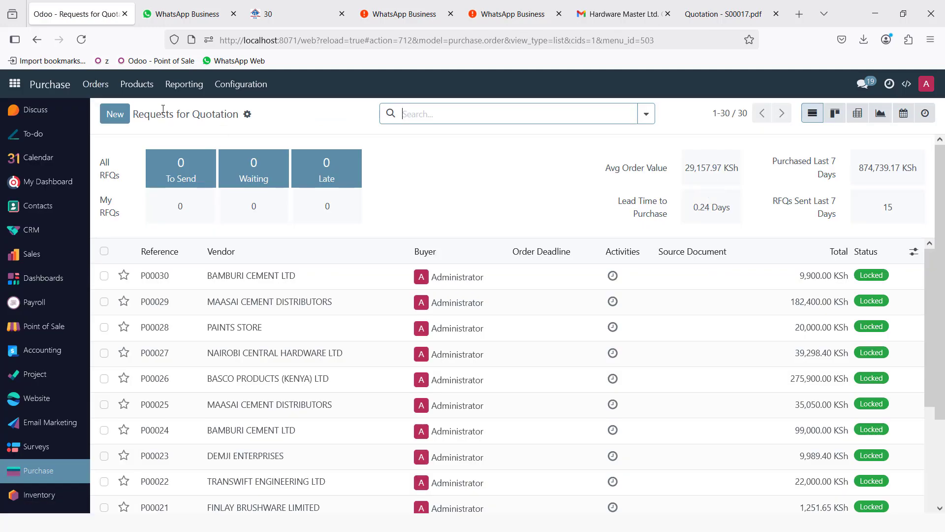
click(123, 117)
click(246, 230)
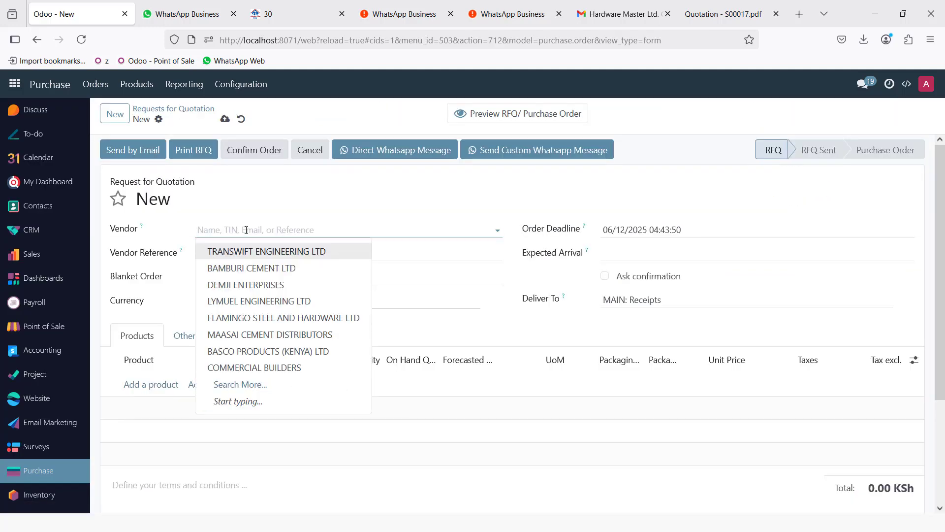
text(PAINT)
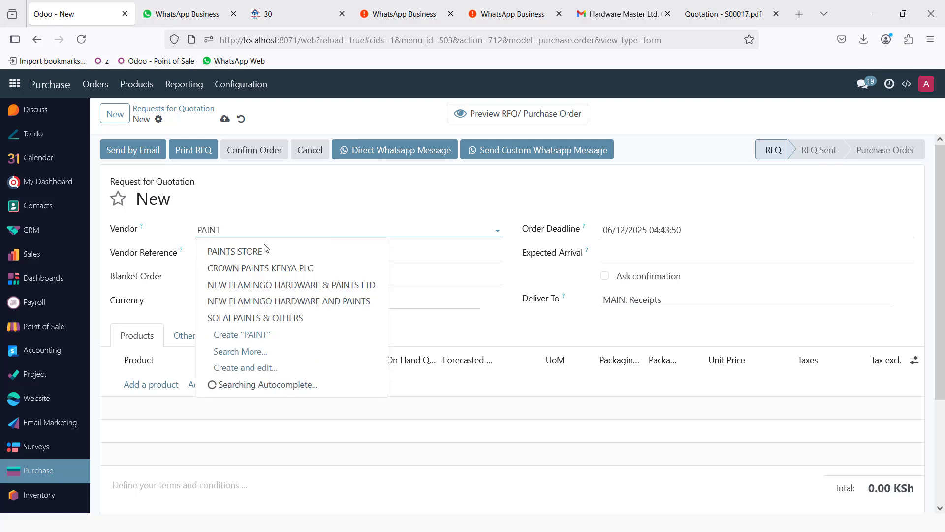
click(265, 255)
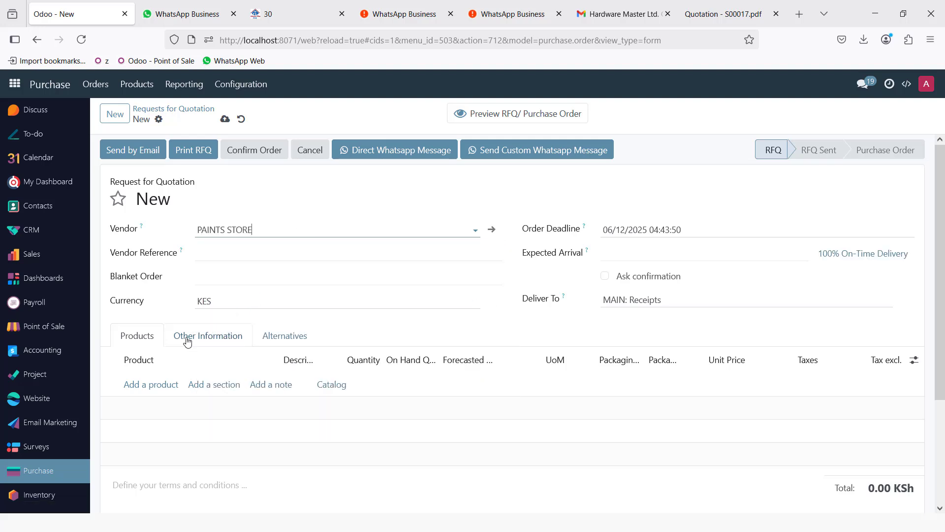
- Add 20 APEX GLOSS METAL GREY 4LTRS at 900.00 each and save the RFQ
click(143, 388)
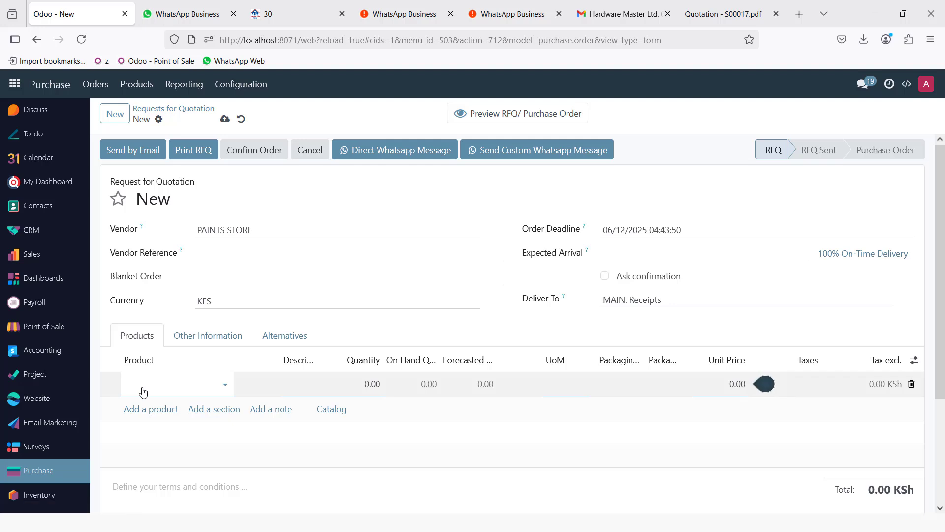
text(APEX GL)
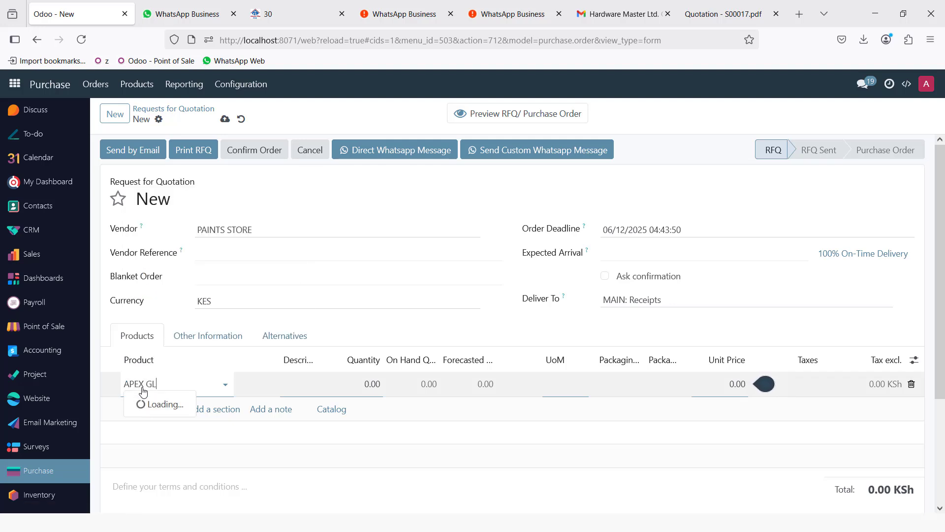
click(266, 422)
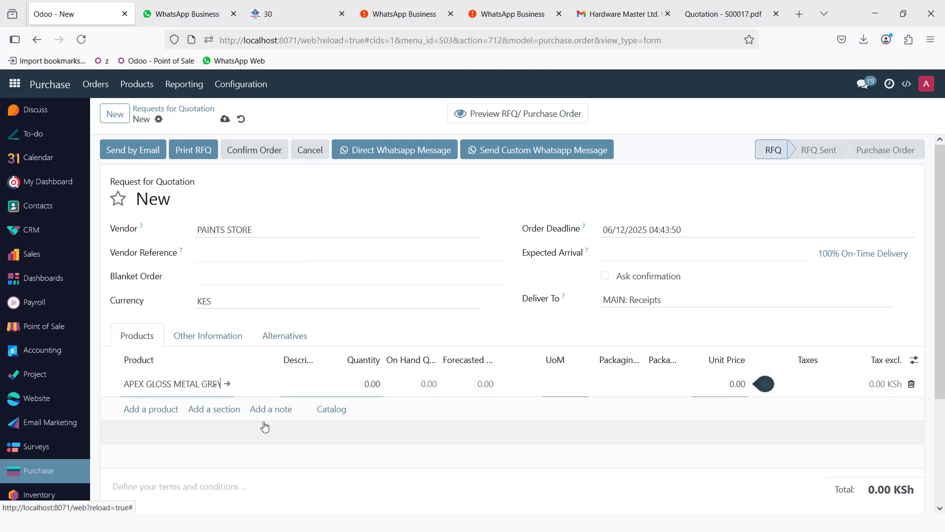
click(365, 387)
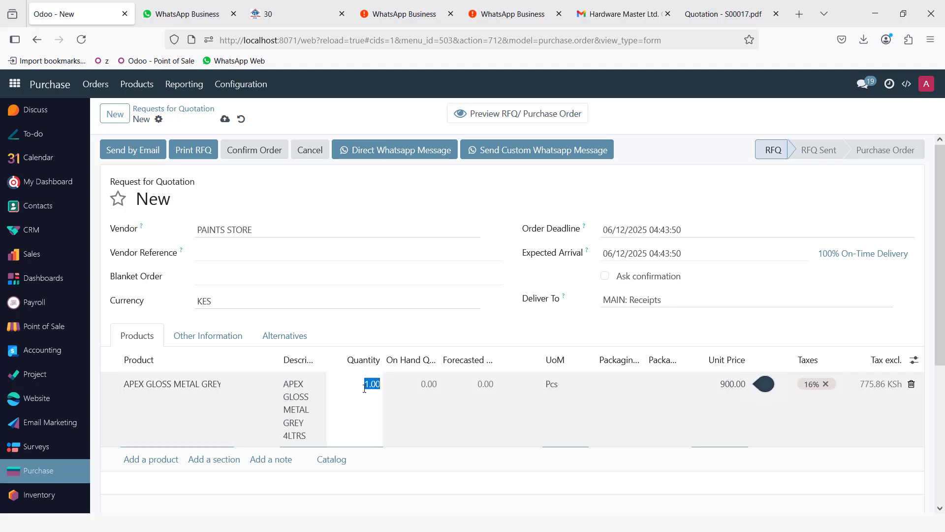
text(20)
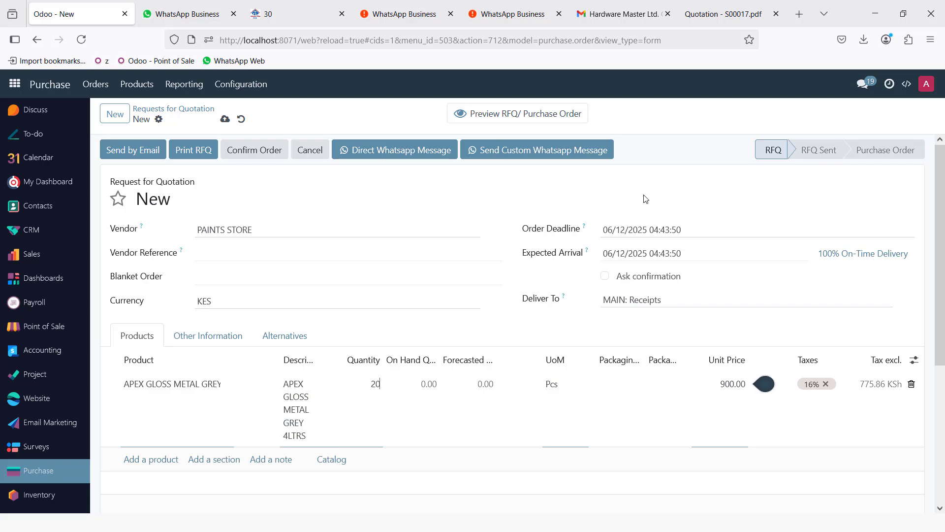
click(652, 189)
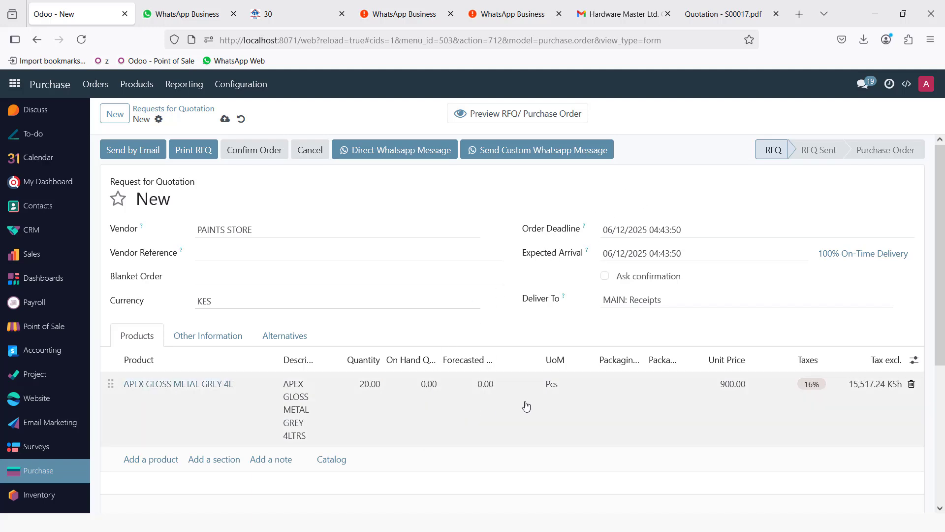
scroll(748, 414, down, 4)
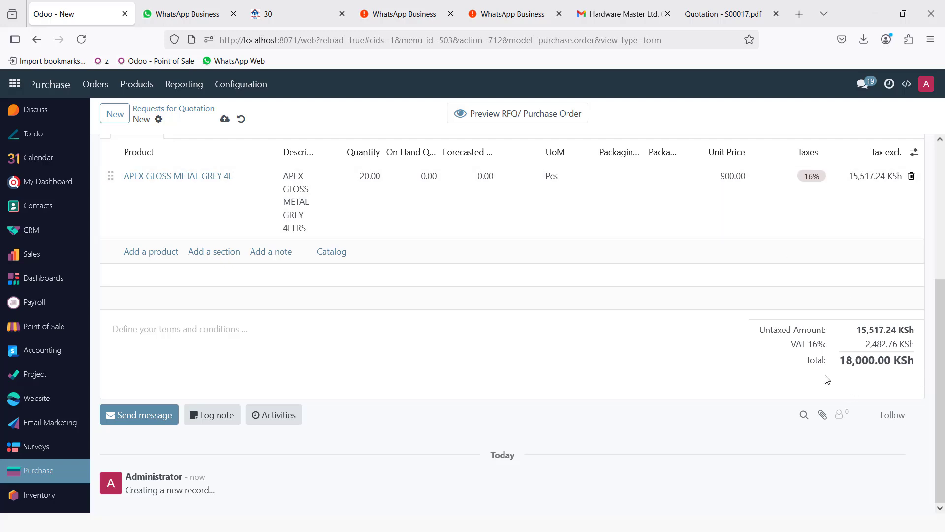
scroll(588, 339, up, 4)
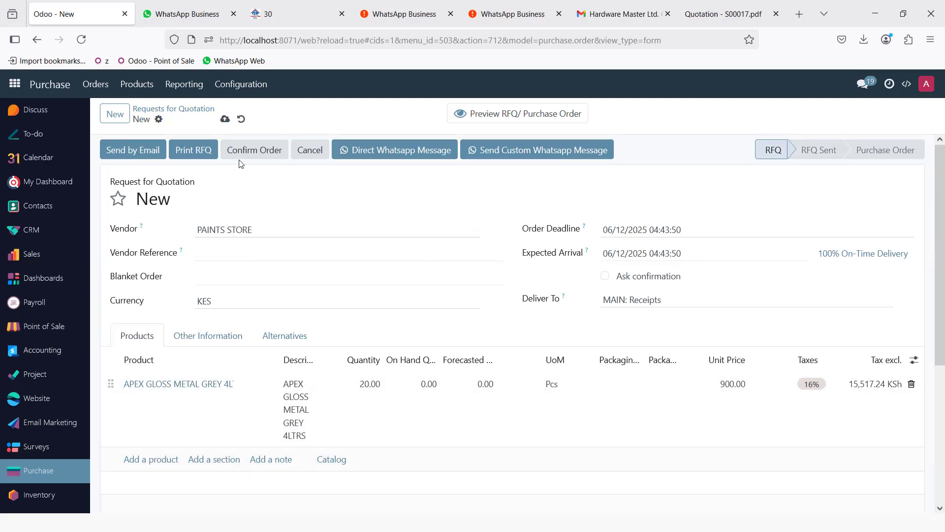
click(225, 120)
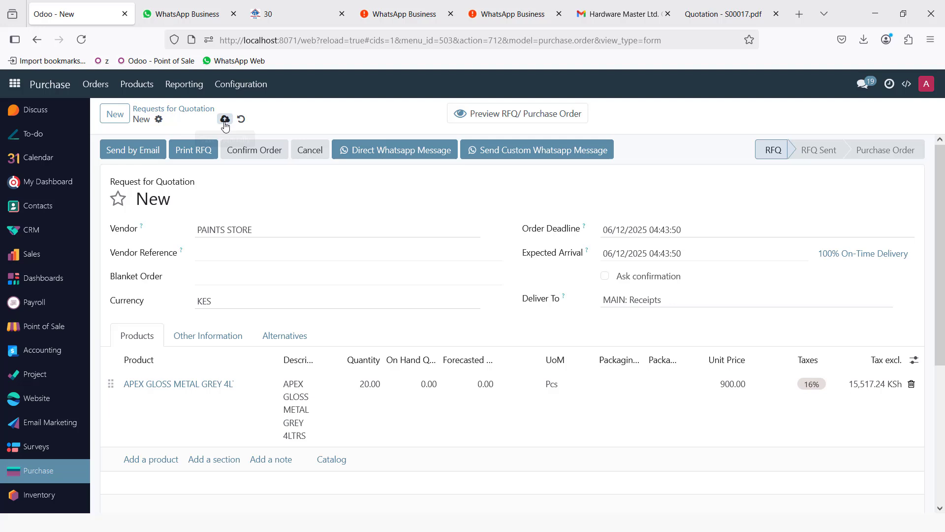
- Confirm P00031 as a purchase order and validate receipt of the 20 paint tins
click(249, 155)
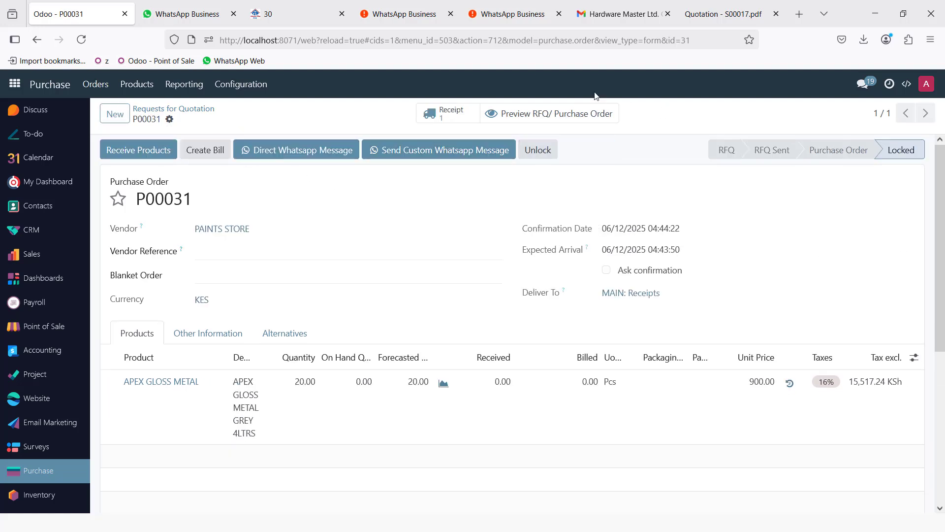
click(446, 113)
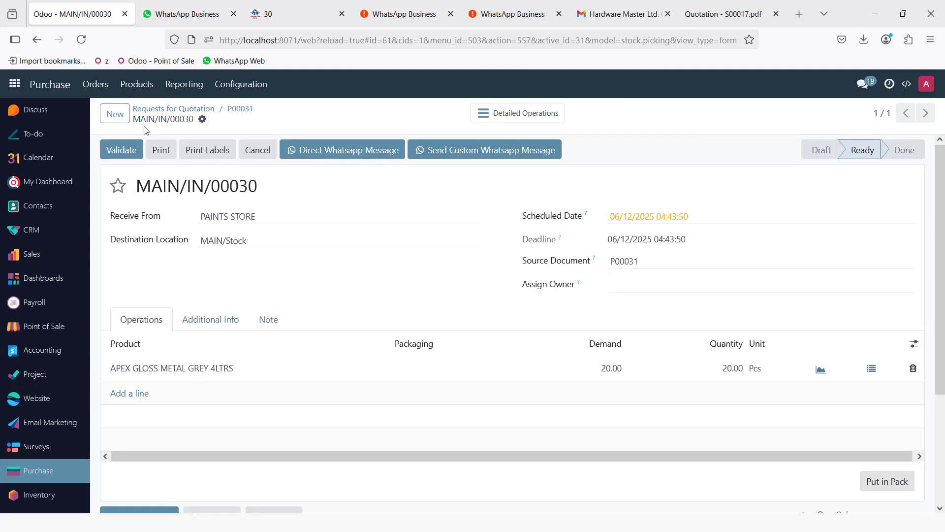
click(140, 149)
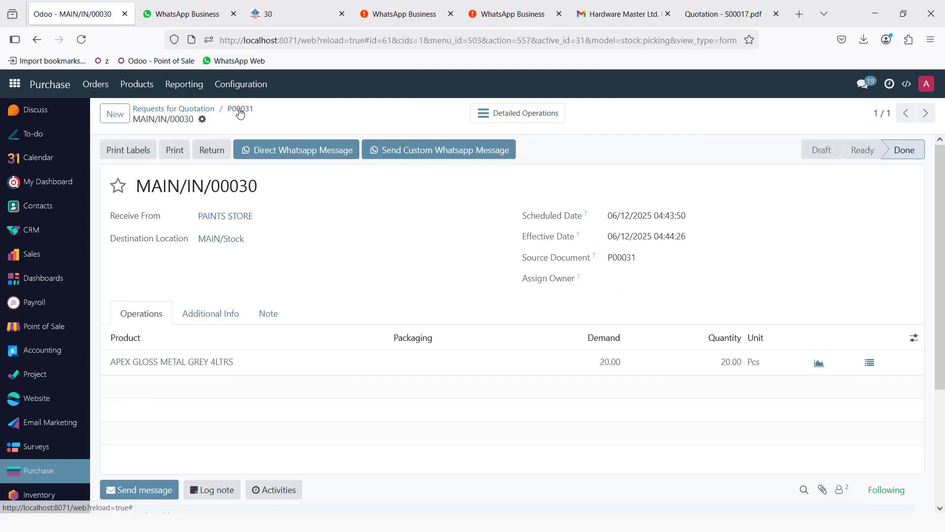
click(240, 111)
- Create the P00031 vendor bill dated 12 June 2025 and post it
click(127, 150)
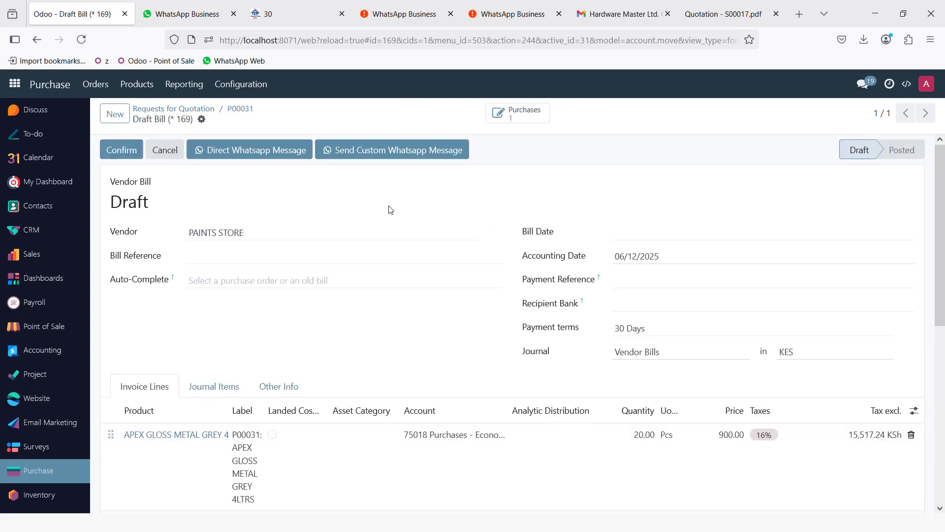
click(647, 237)
click(805, 365)
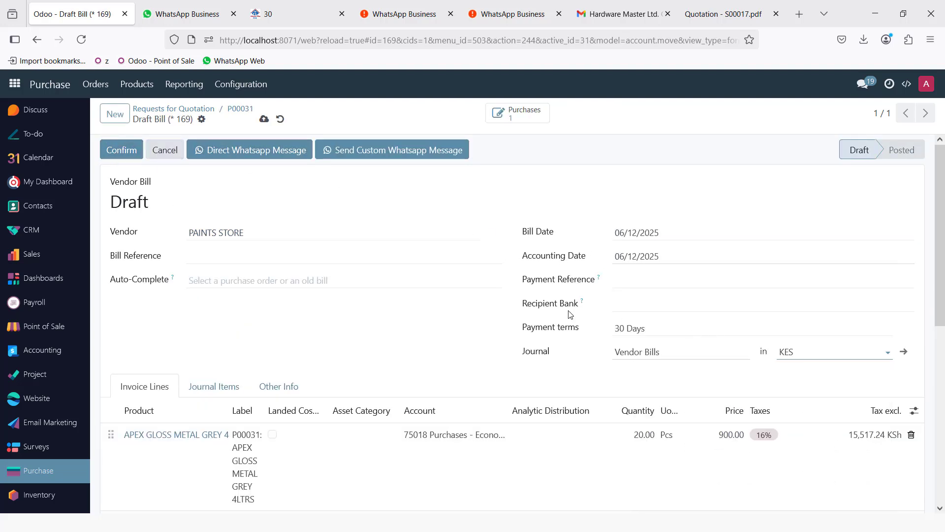
click(223, 256)
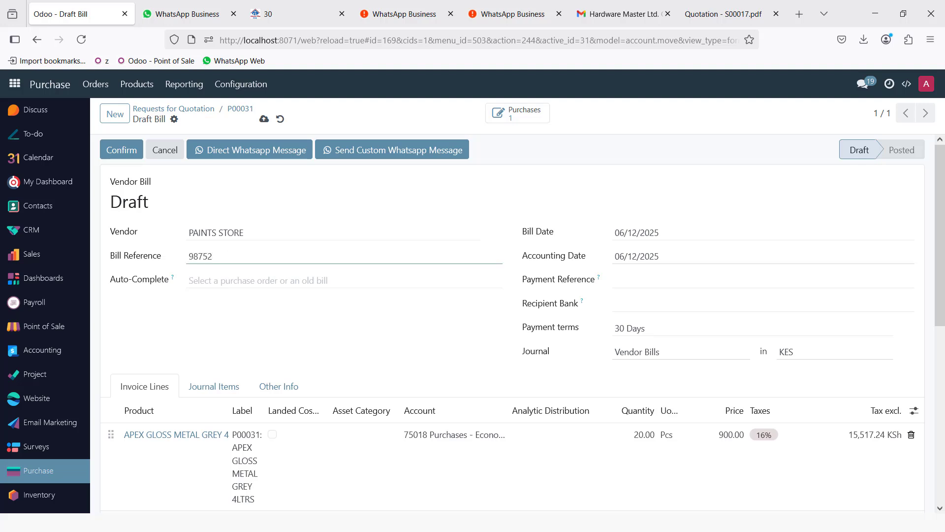
click(129, 150)
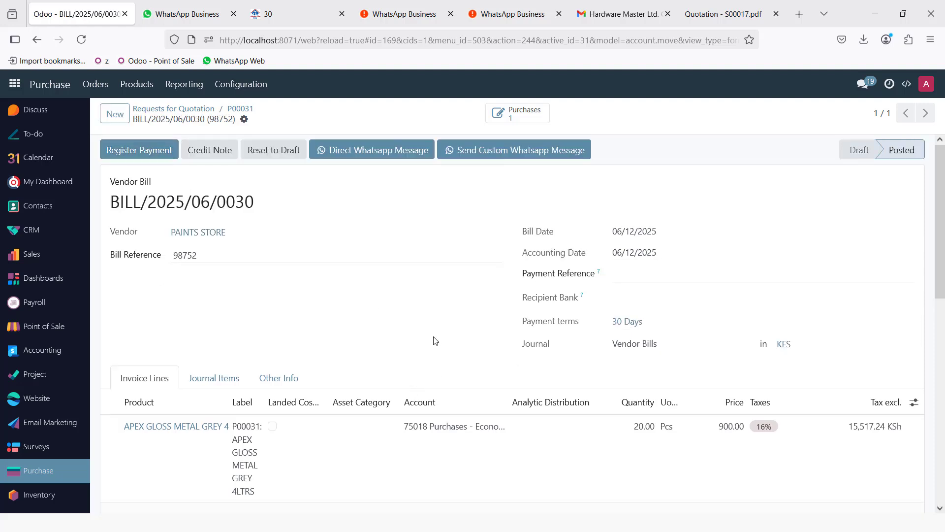
click(15, 84)
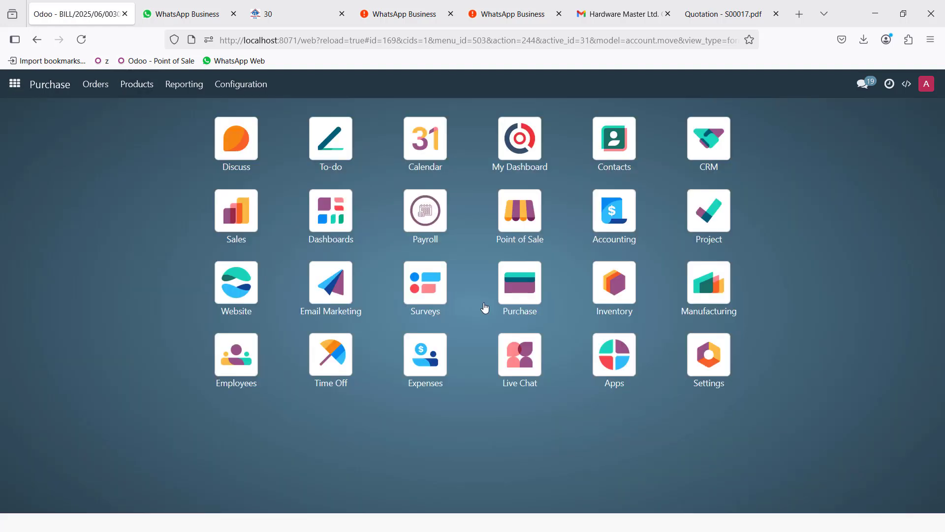
- Start a new sales quotation and select its customer
click(237, 211)
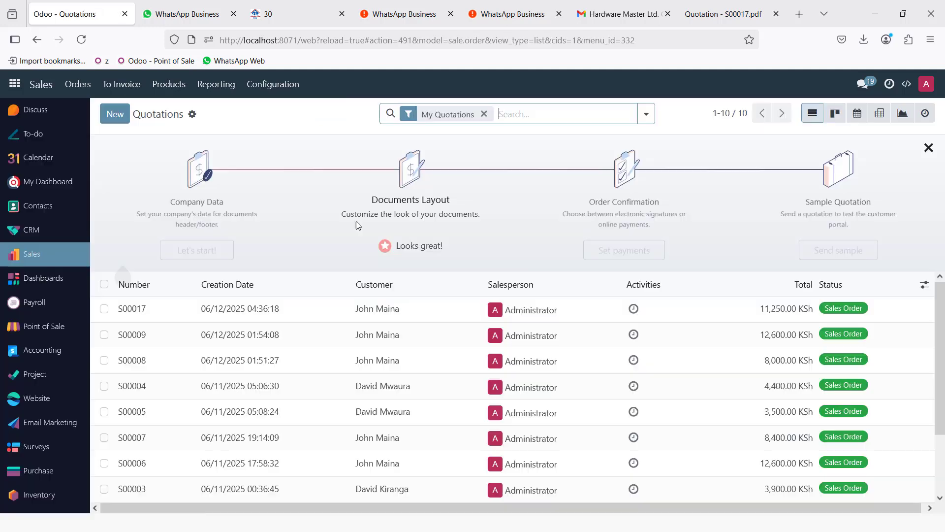
click(114, 114)
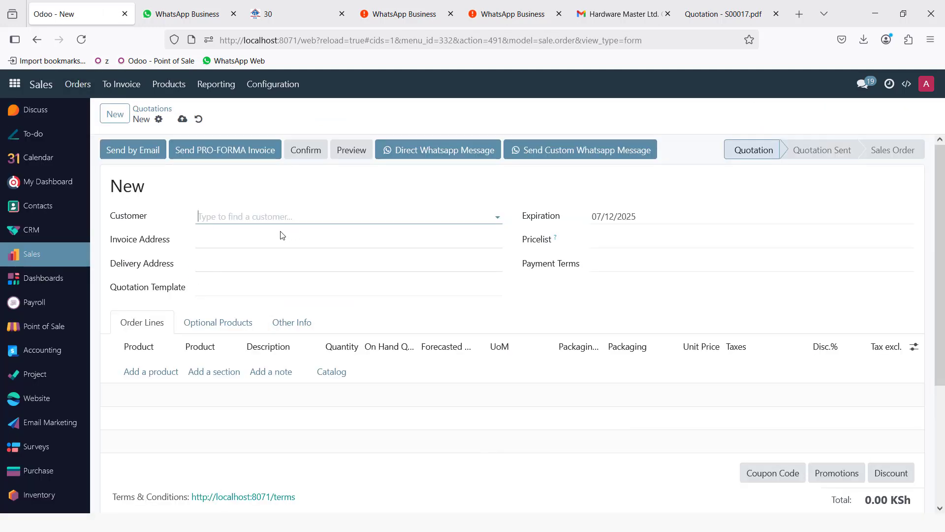
click(272, 221)
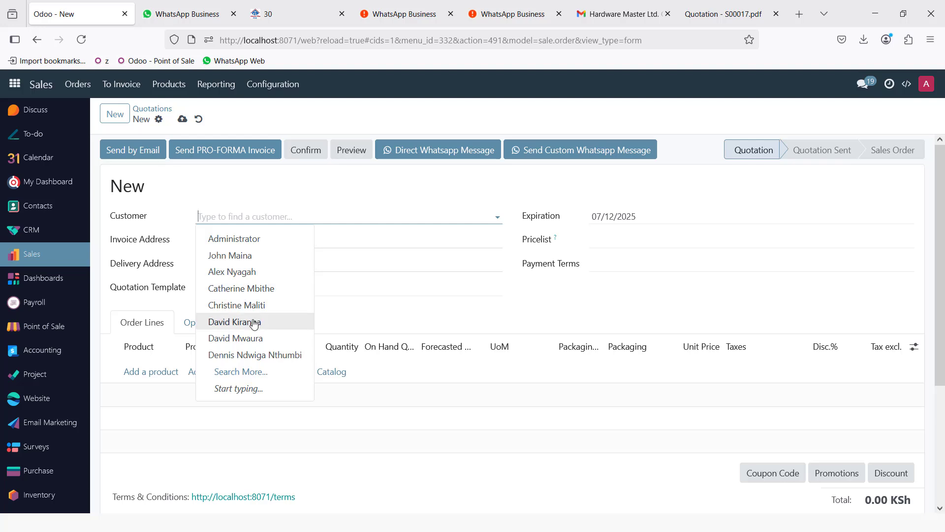
click(285, 321)
- Add 15 APEX GLOSS METAL GREY 4LTRS at 1,000.00 each and confirm the order
click(142, 372)
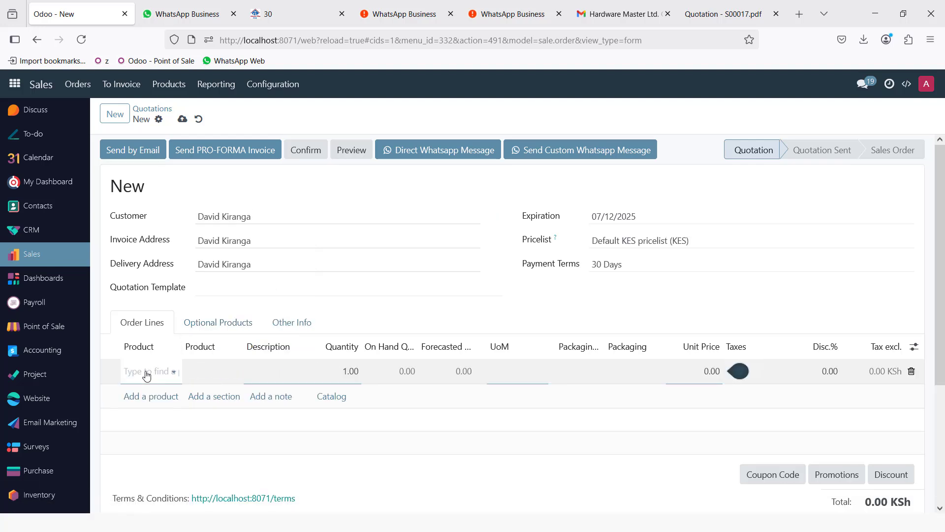
text(APEX)
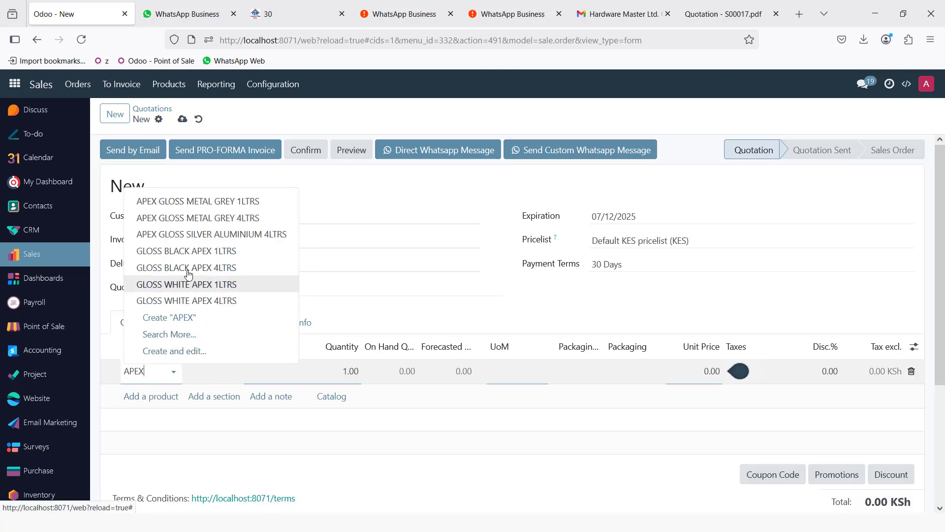
click(229, 217)
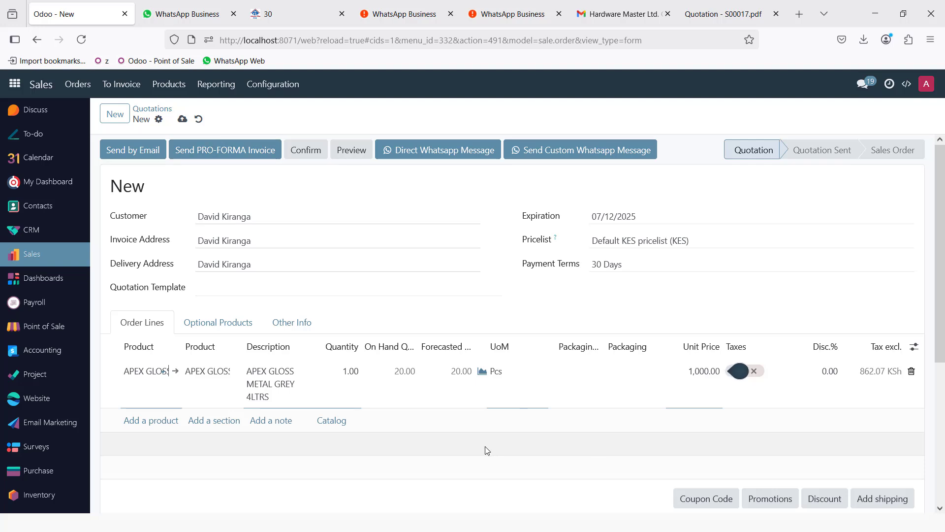
click(344, 372)
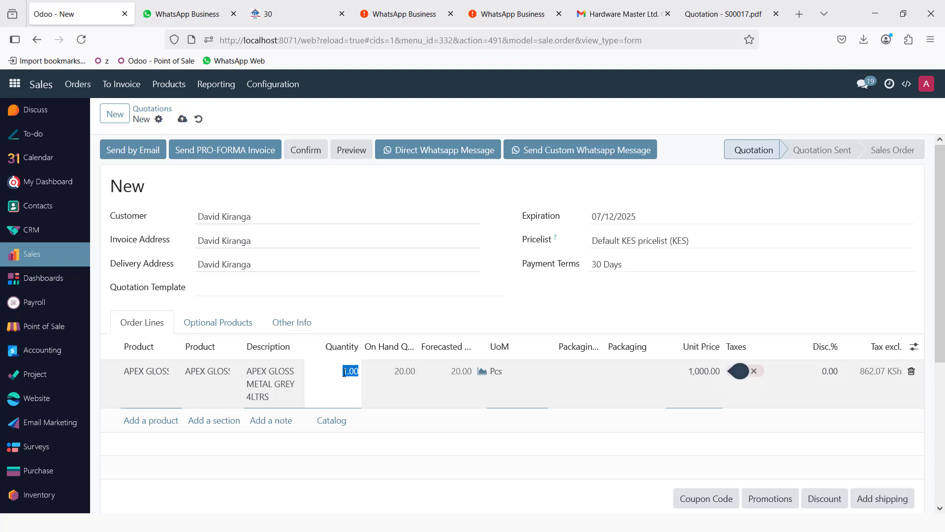
text(15)
click(538, 235)
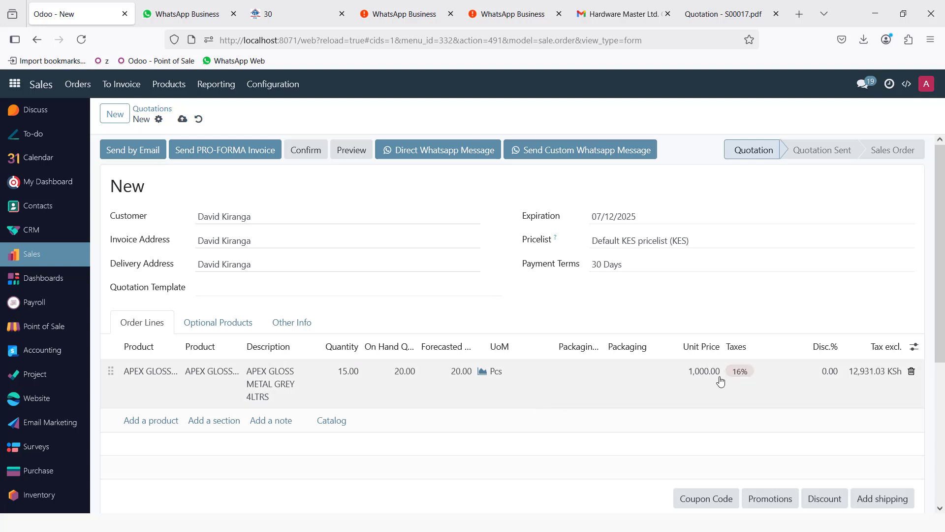
scroll(733, 369, down, 4)
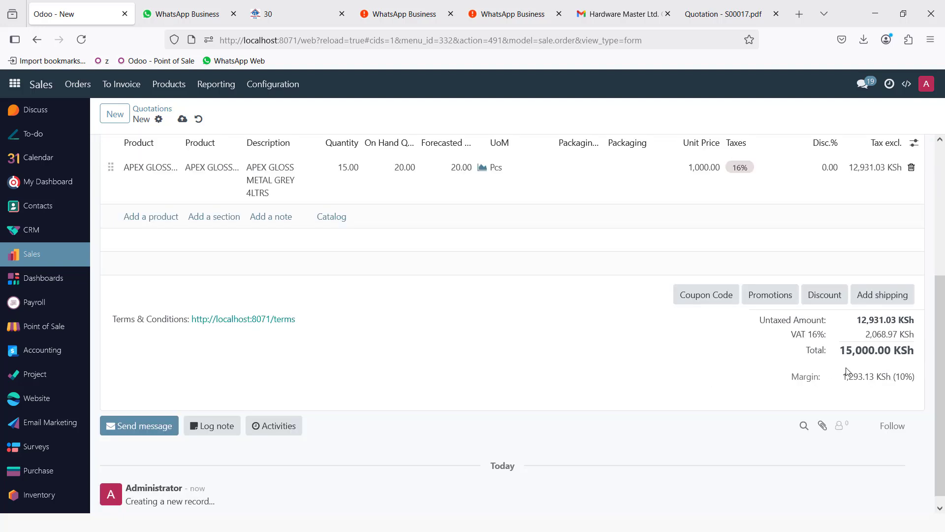
scroll(466, 361, up, 4)
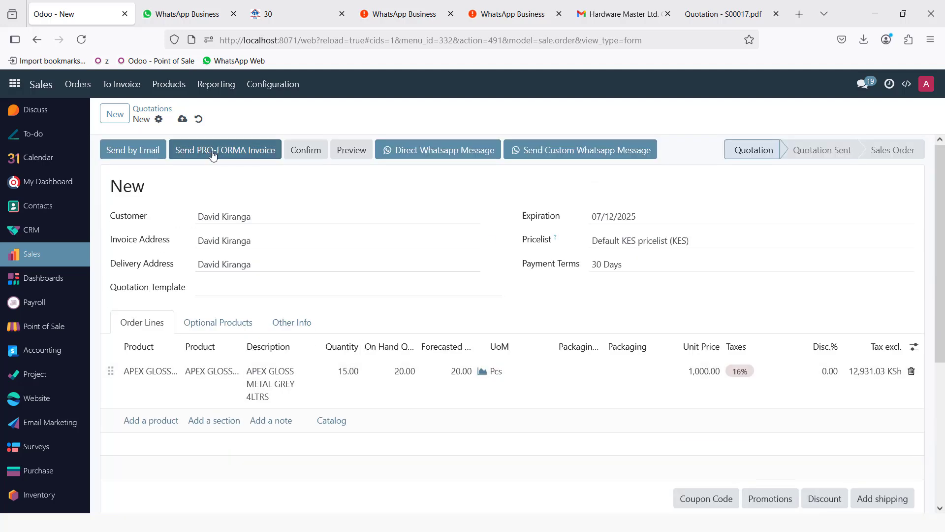
click(306, 150)
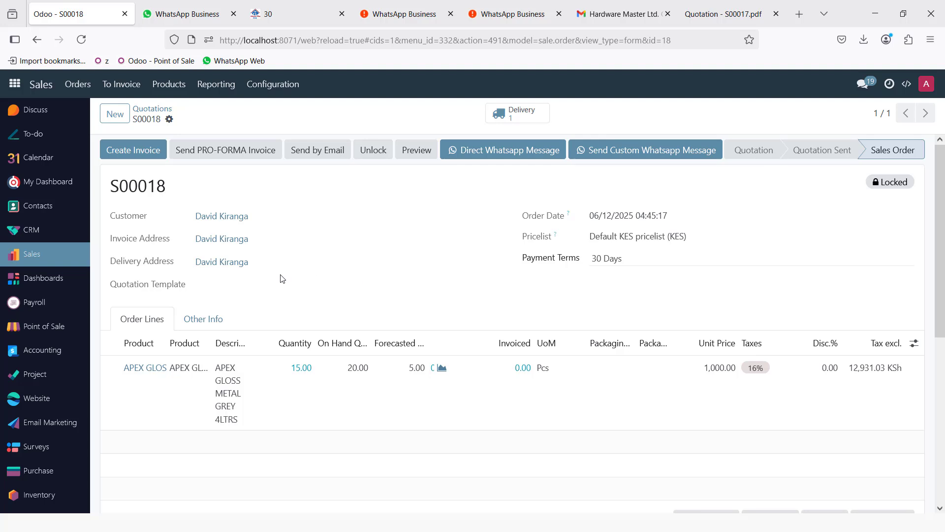
- Validate the delivery of the 15 paint tins for sales order S00018
click(509, 116)
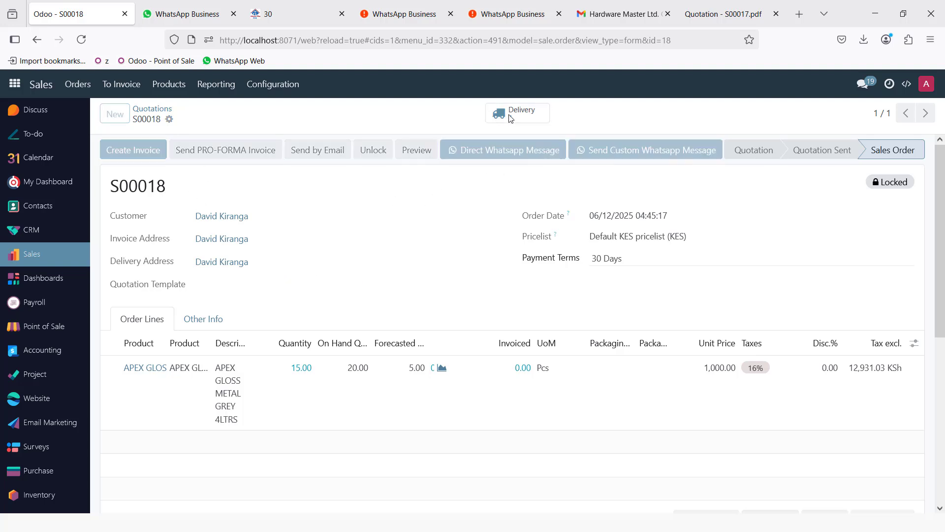
click(123, 149)
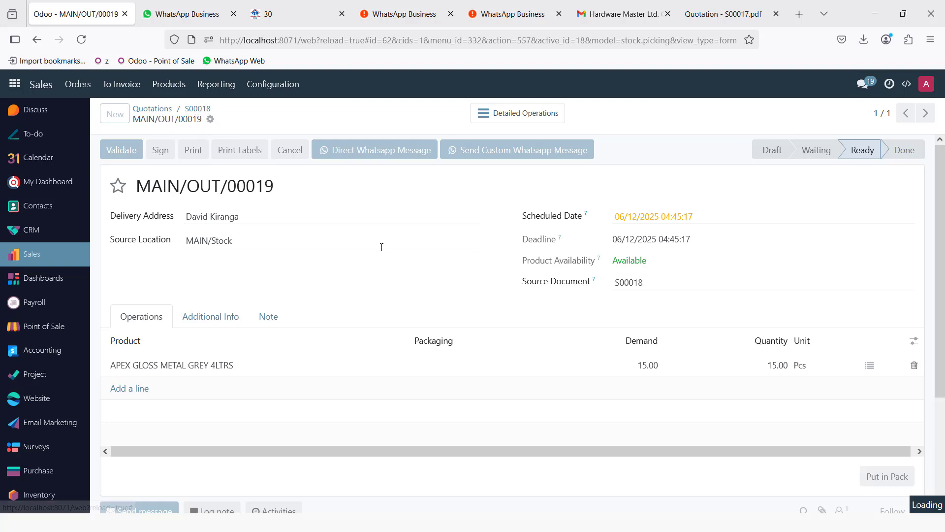
click(190, 112)
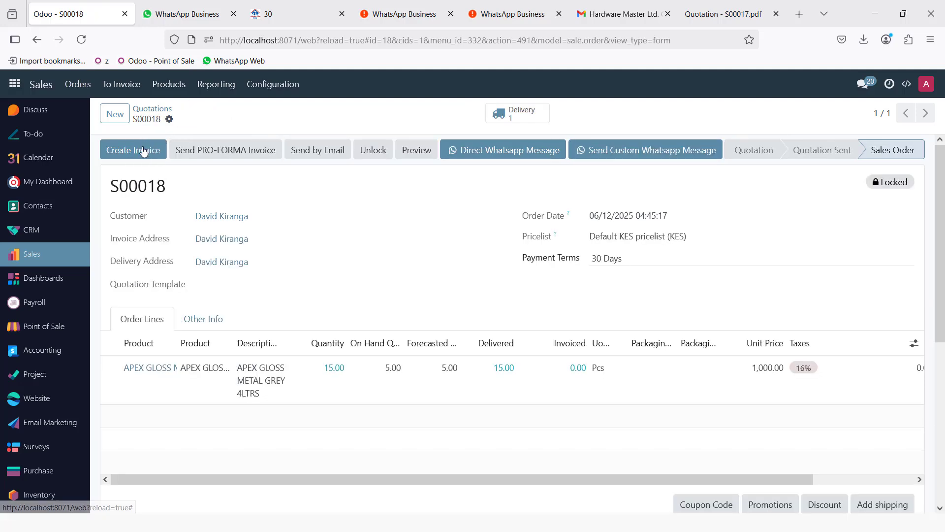
- Create and post regular customer invoice INV/2025/00015 for S00018, then return to the apps home screen
click(131, 149)
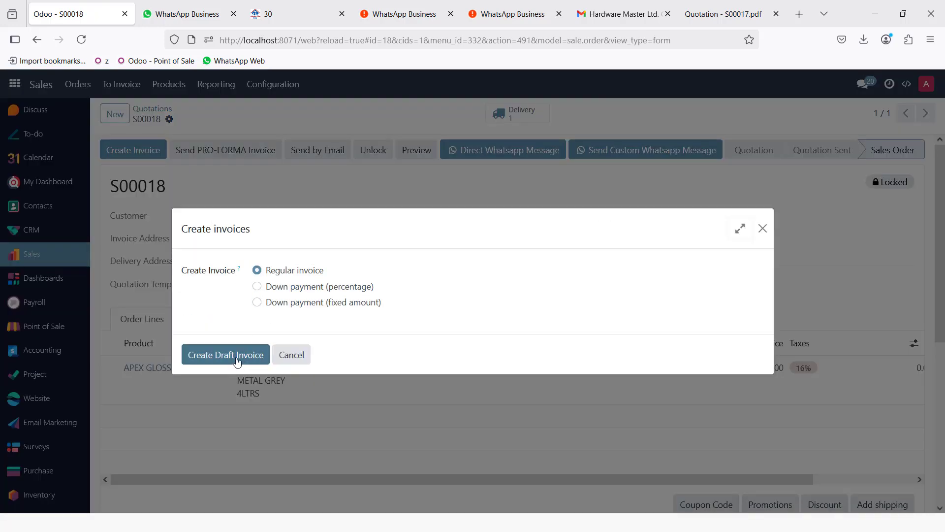
click(226, 354)
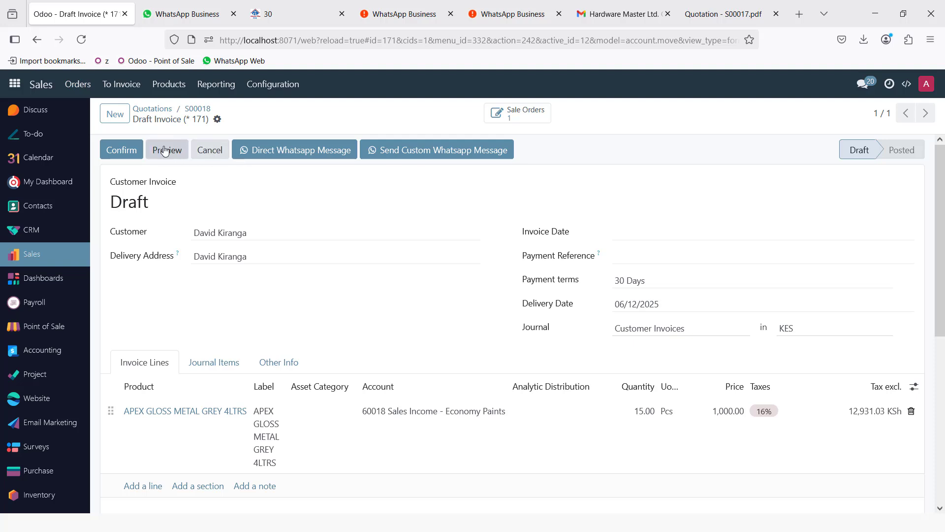
click(130, 151)
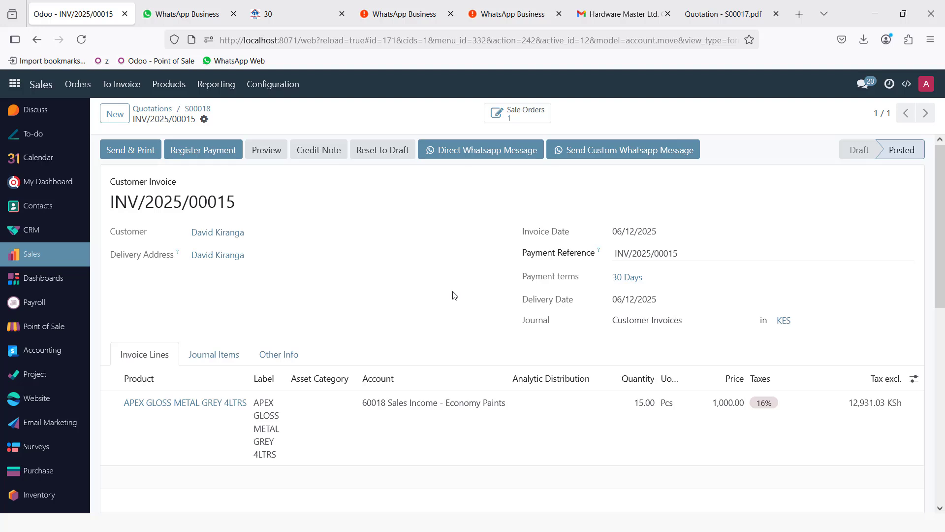
click(16, 85)
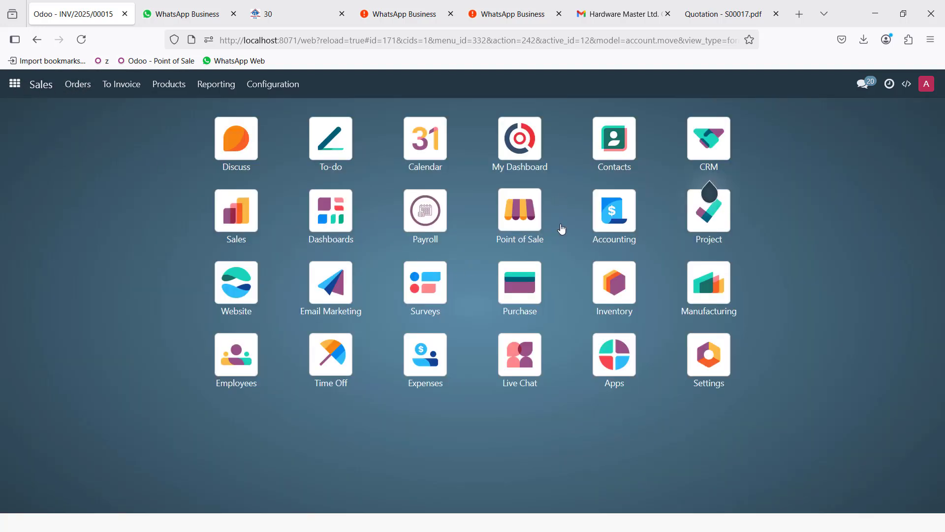
- In Purchase, open the auto-generated RFQ P00032 from PAINTS STORE for 15 APEX GLOSS tins at 900.00
click(525, 284)
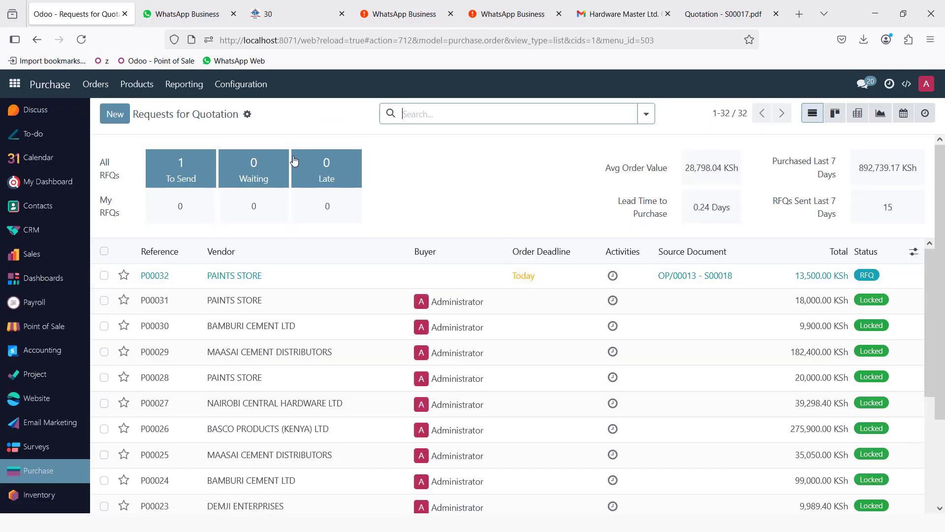
click(223, 279)
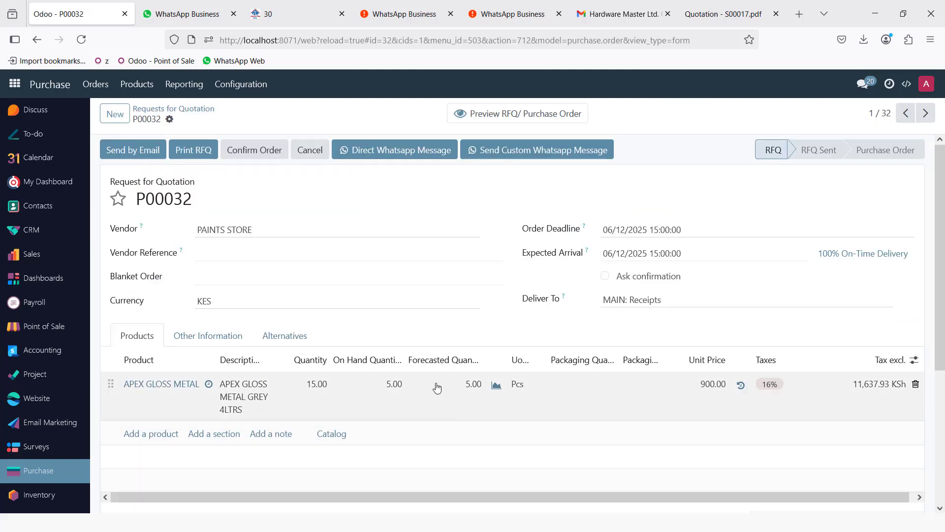
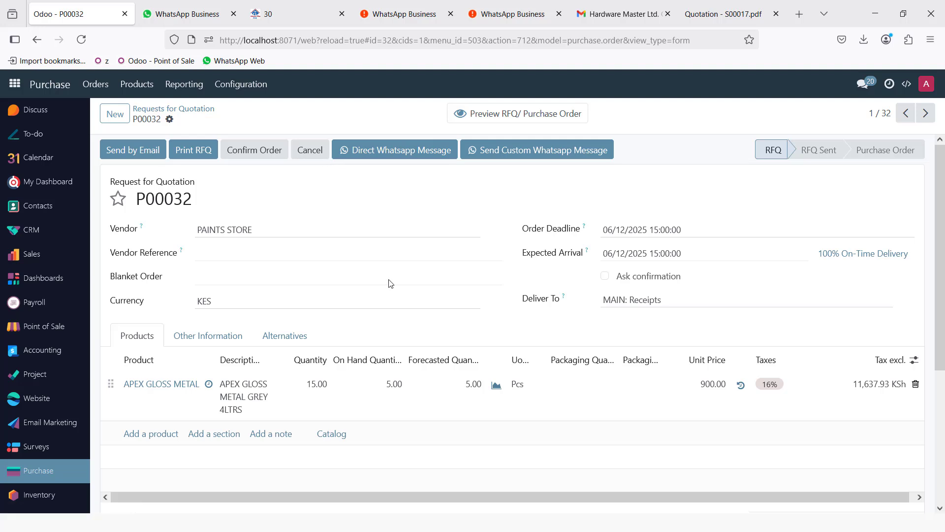
- Leave RFQ P00032 for PAINTS STORE and show the Odoo apps grid
click(15, 81)
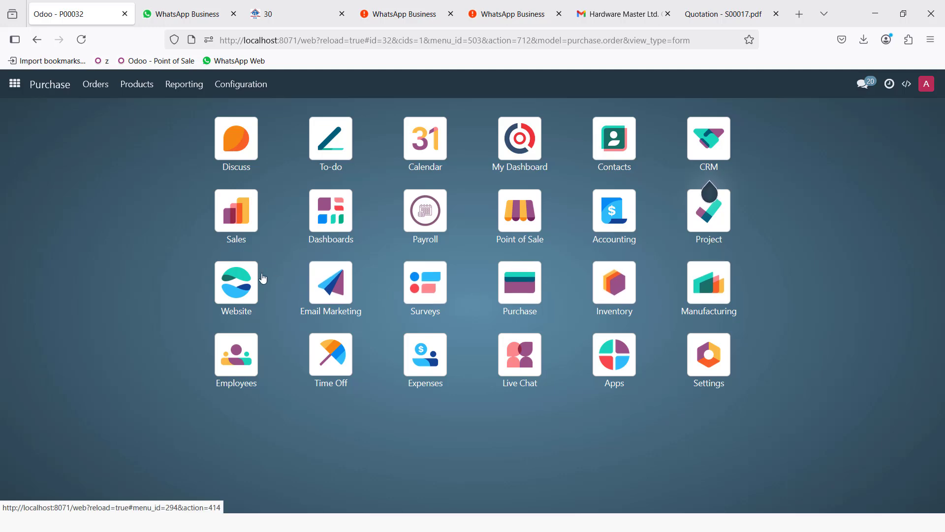
- In the website shop, add one DURACOATGLOSS 08C39 1LTRS to the cart
click(244, 281)
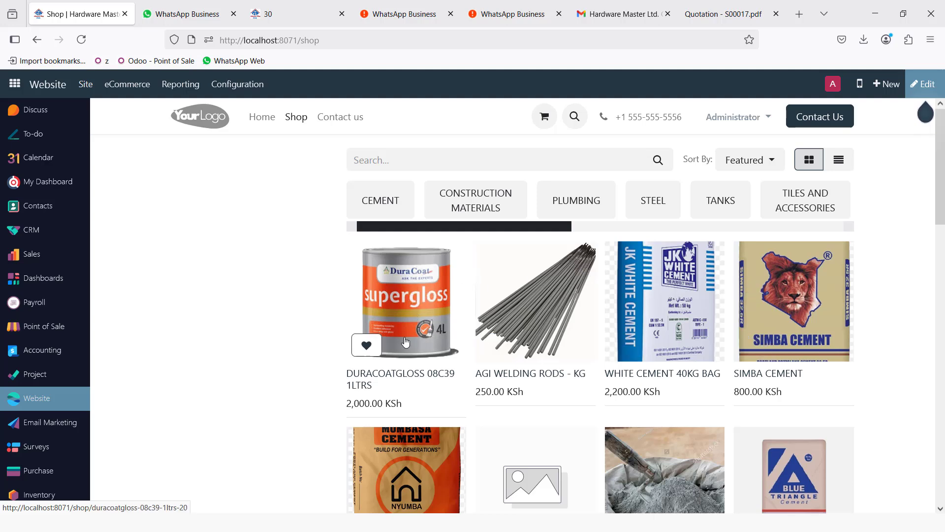
click(407, 301)
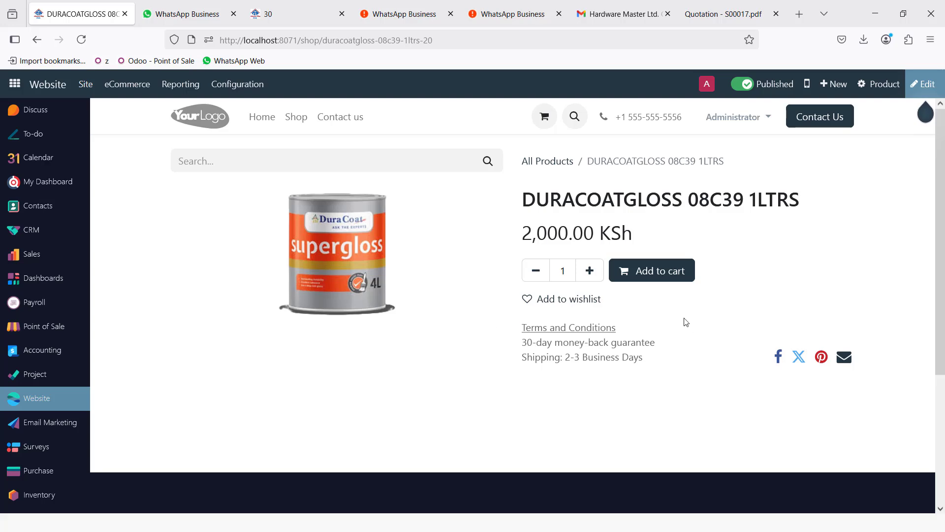
click(666, 272)
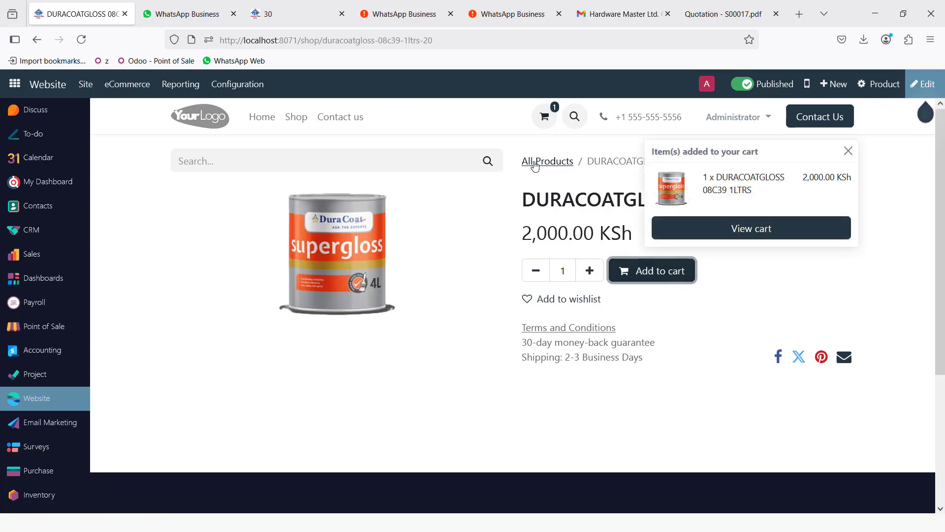
- Add two SIMBA CEMENT bags to the cart and view the 3,600.00 KSh order overview
click(544, 161)
scroll(496, 355, down, 3)
scroll(497, 276, up, 2)
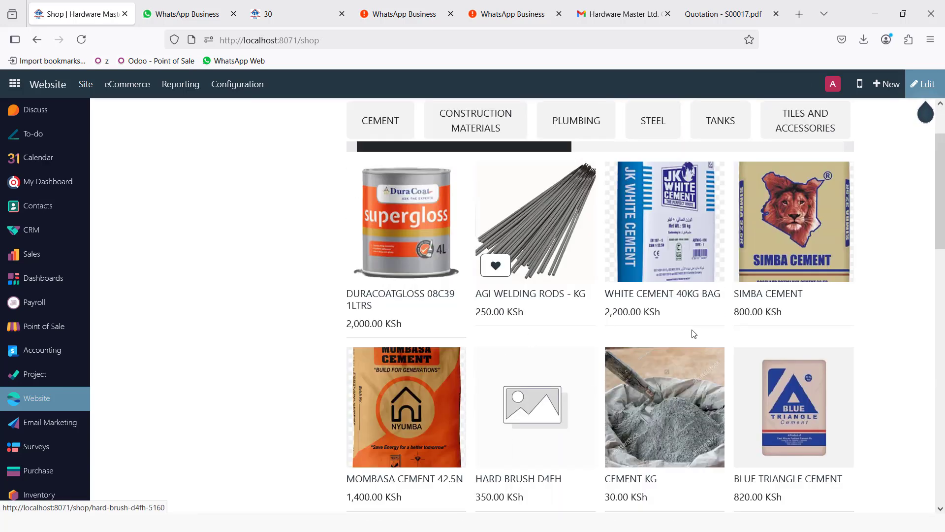
click(817, 224)
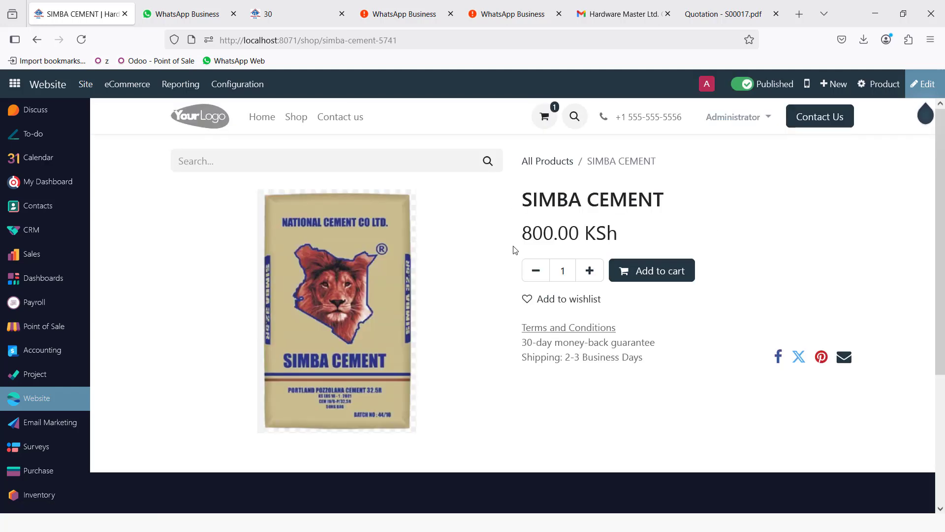
click(590, 272)
click(659, 271)
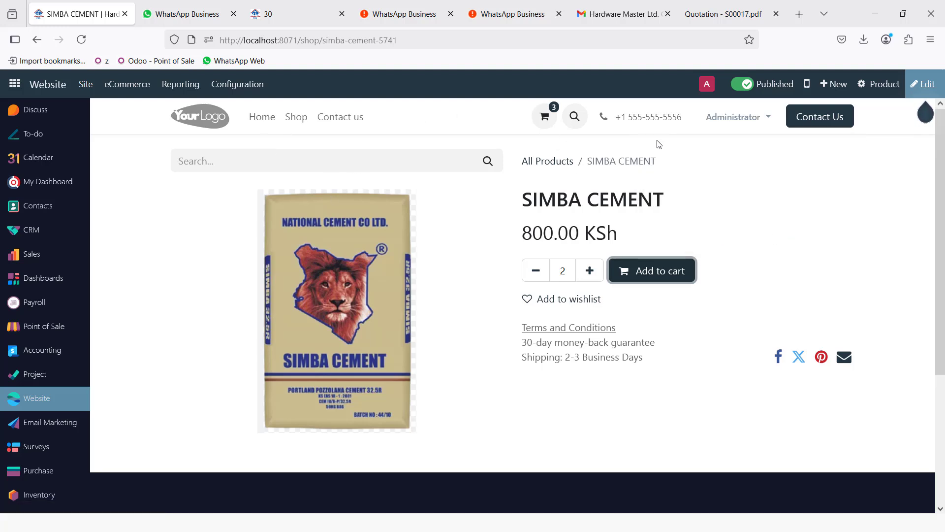
click(545, 117)
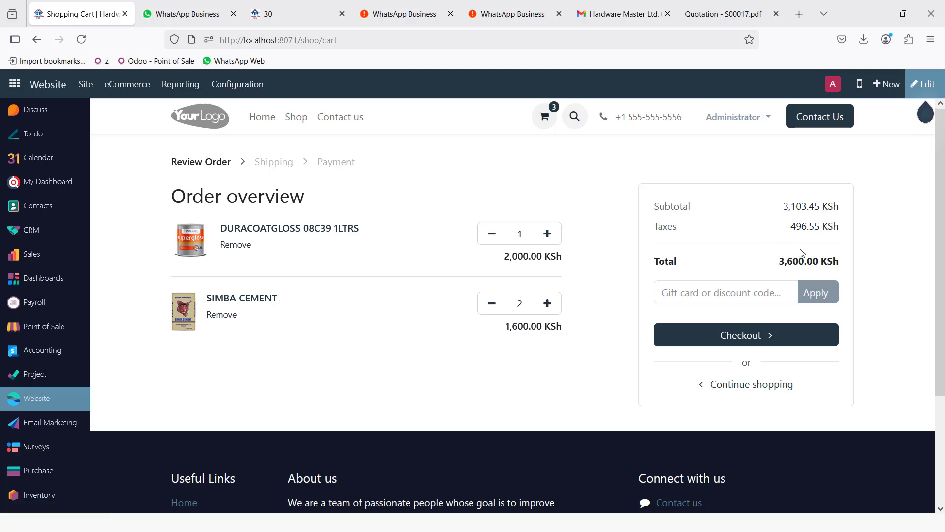
- Check out with Cash on Delivery and pay now, placing order S00019 for 4,600.00 KSh
click(727, 340)
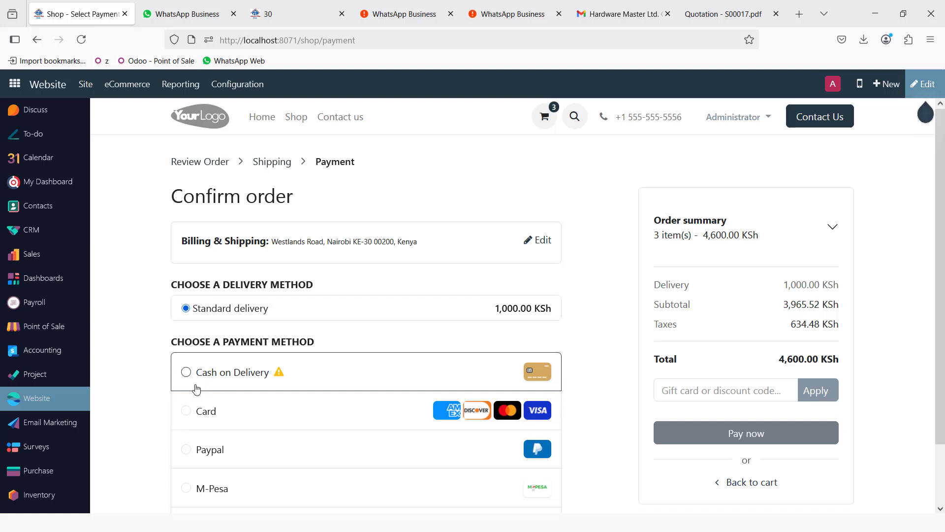
scroll(201, 413, down, 1)
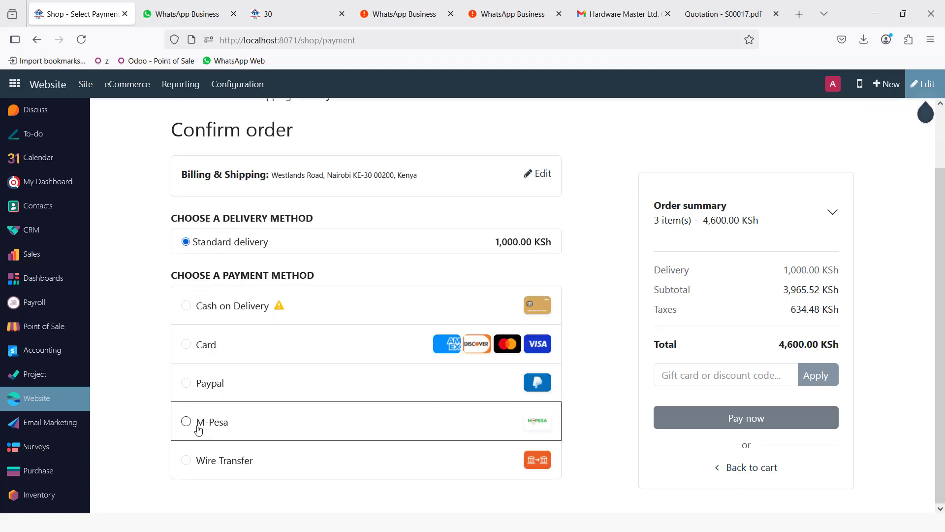
click(194, 310)
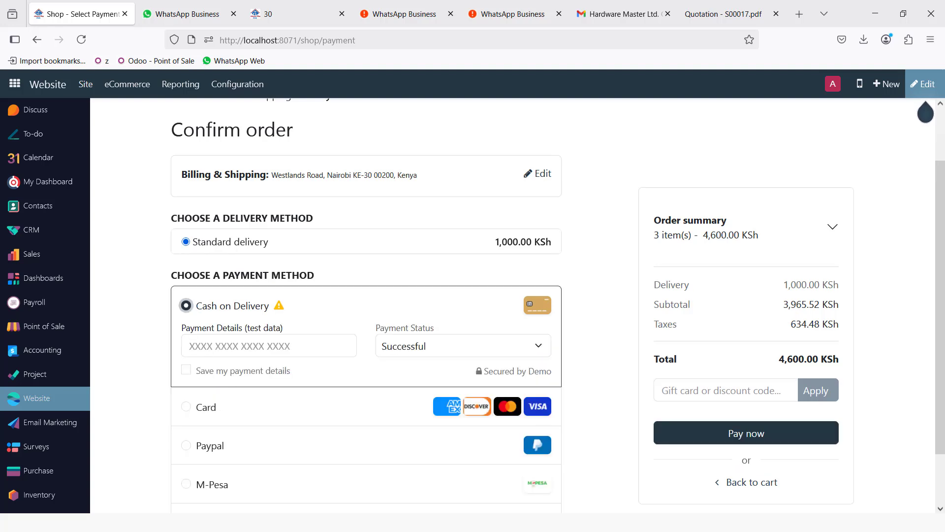
click(695, 438)
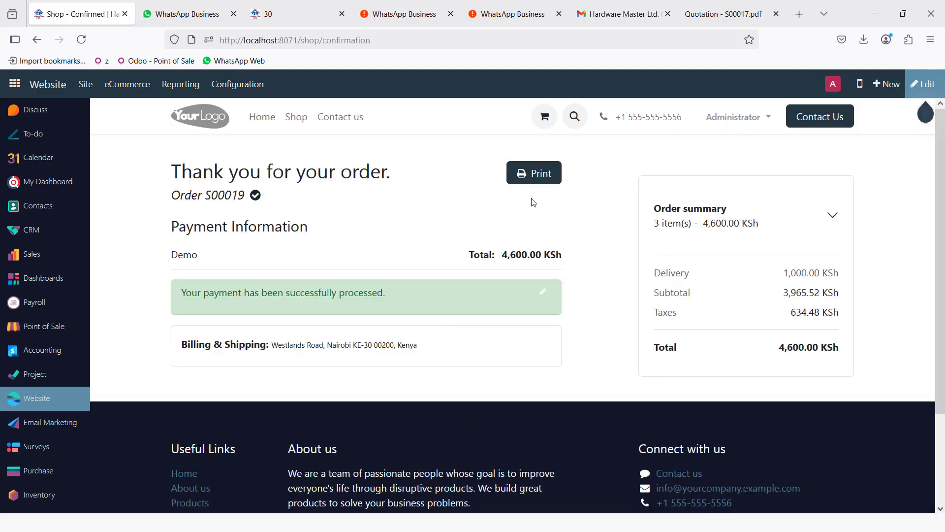
- Print the S00019 confirmation, accepting the duplicate download as print_6.pdf
click(527, 177)
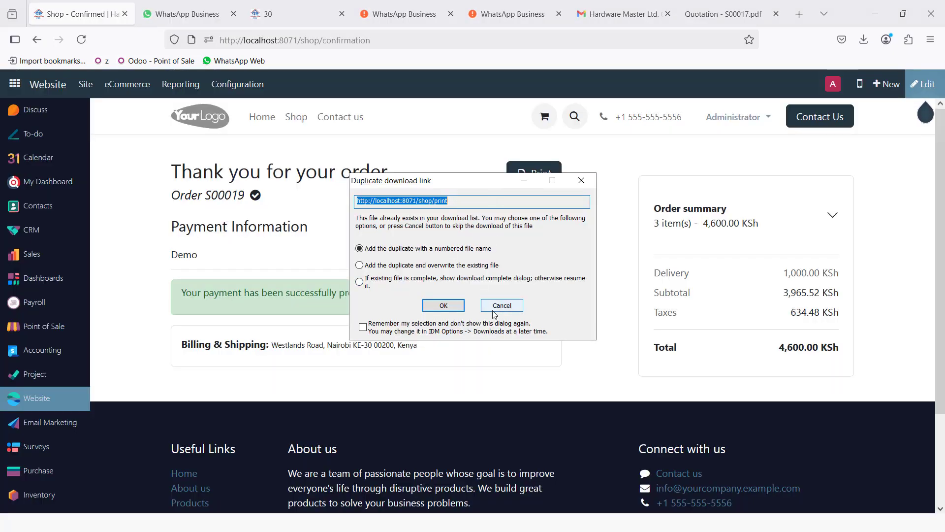
click(450, 305)
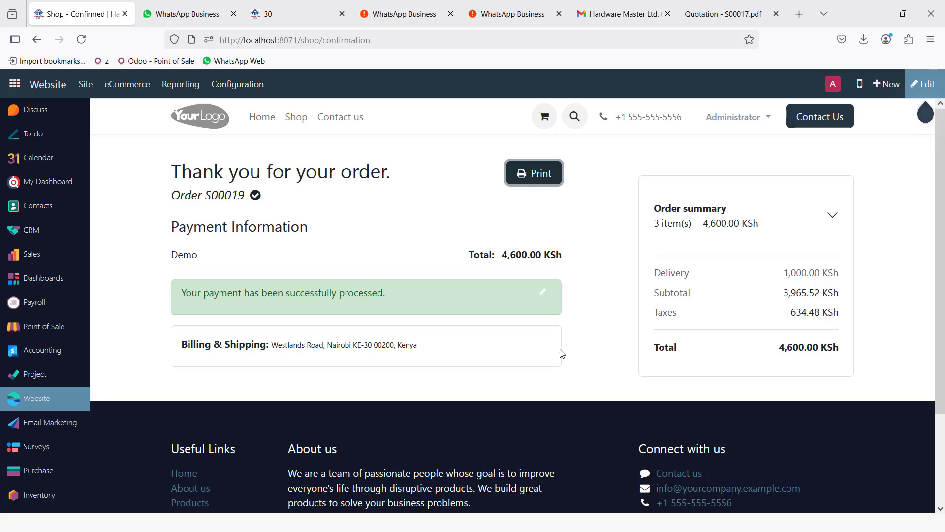
key(super)
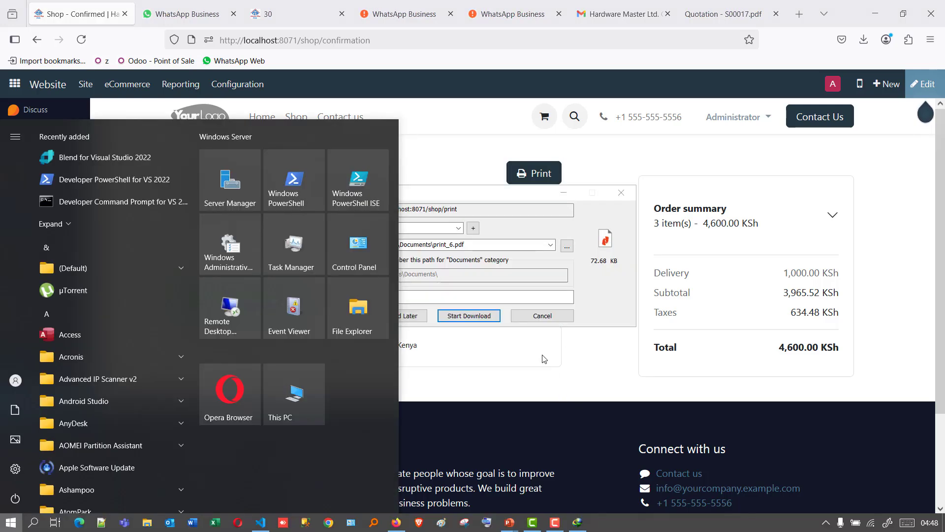
- Download print_6.pdf and open it from Internet Download Manager in the PDF viewer
click(476, 318)
key(super)
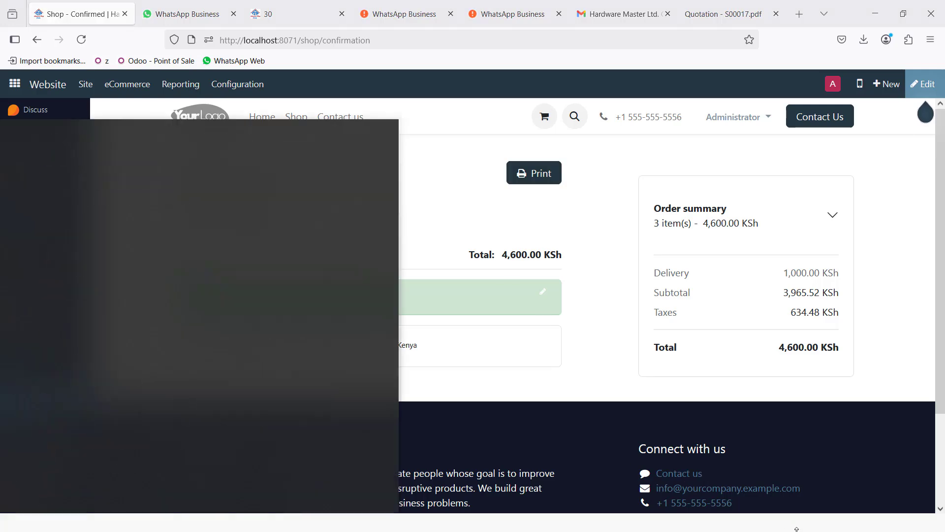
click(826, 523)
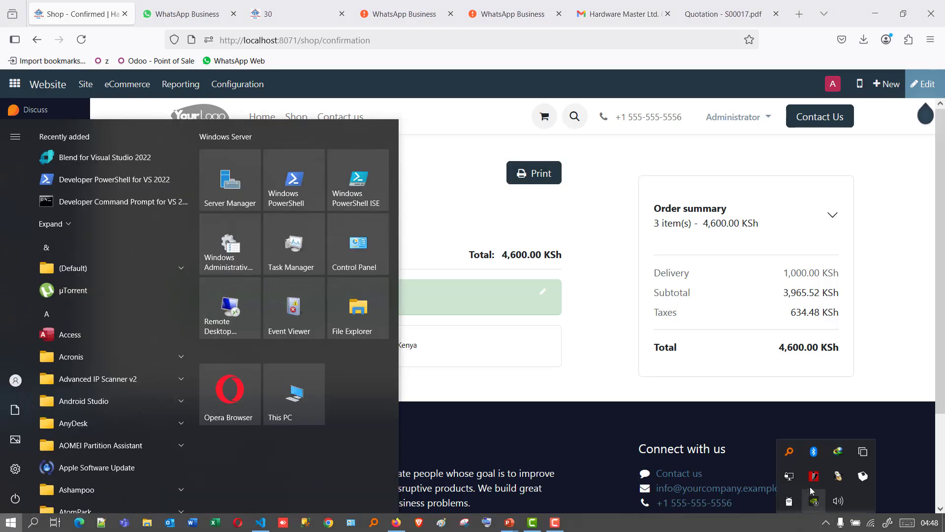
double_click(838, 452)
double_click(348, 260)
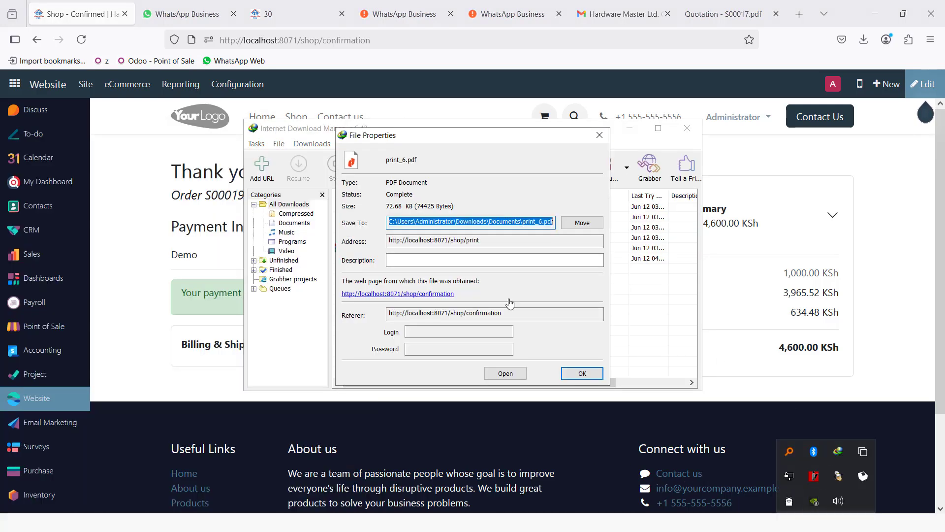
click(515, 377)
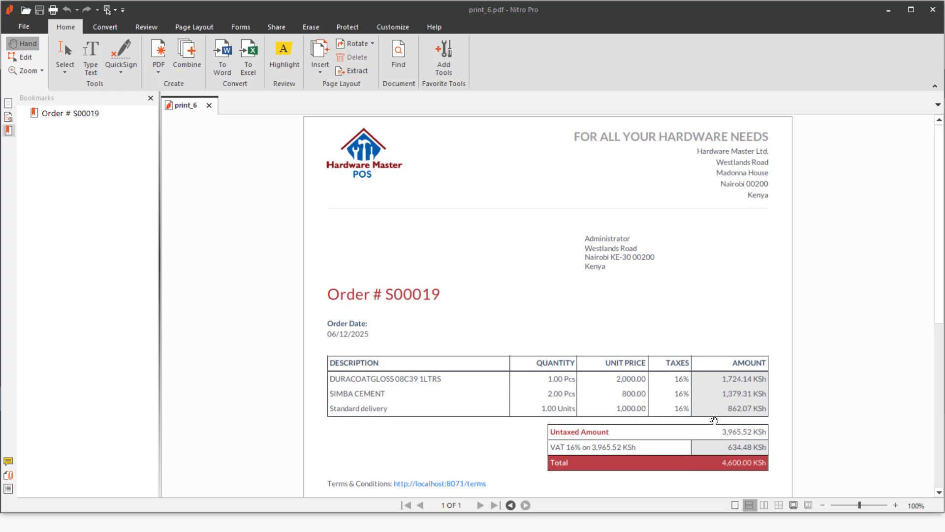
- Review the S00019 order PDF, then switch back to the Odoo shop in Firefox
scroll(718, 425, down, 1)
key(alt+Tab)
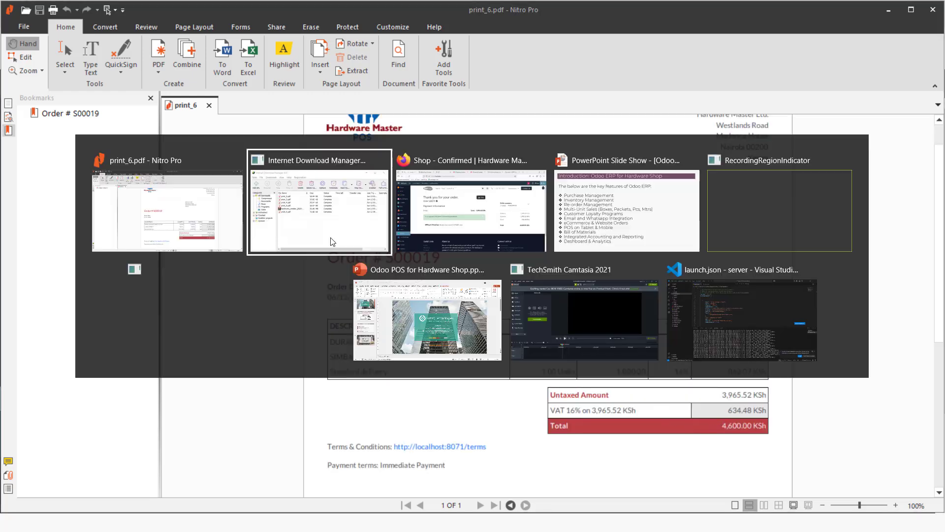
key(alt+Tab)
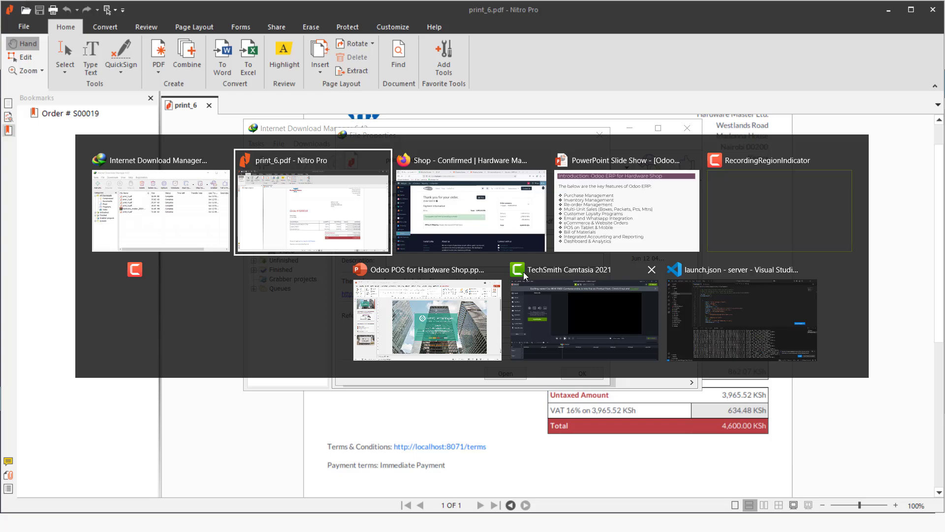
key(alt+Tab)
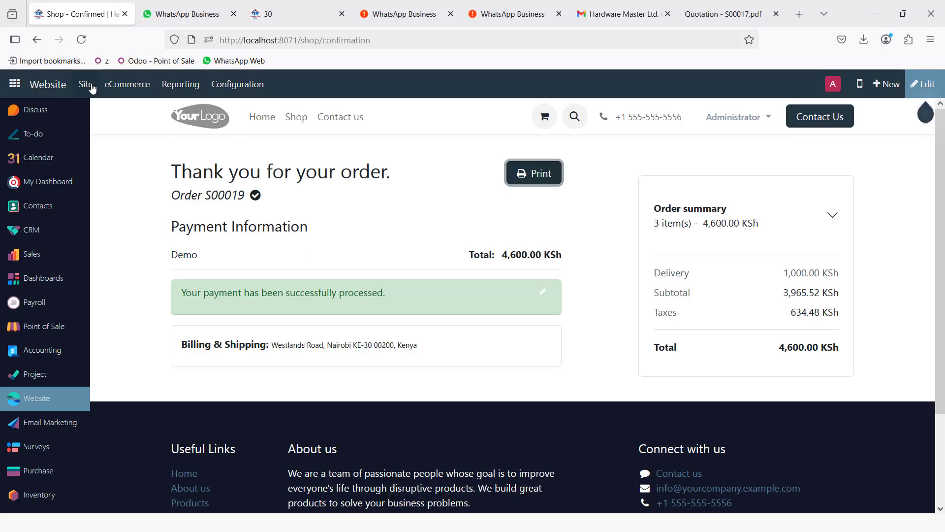
- Check S00019 among the eCommerce confirmed orders, then open the Accounting dashboard
click(127, 84)
click(132, 129)
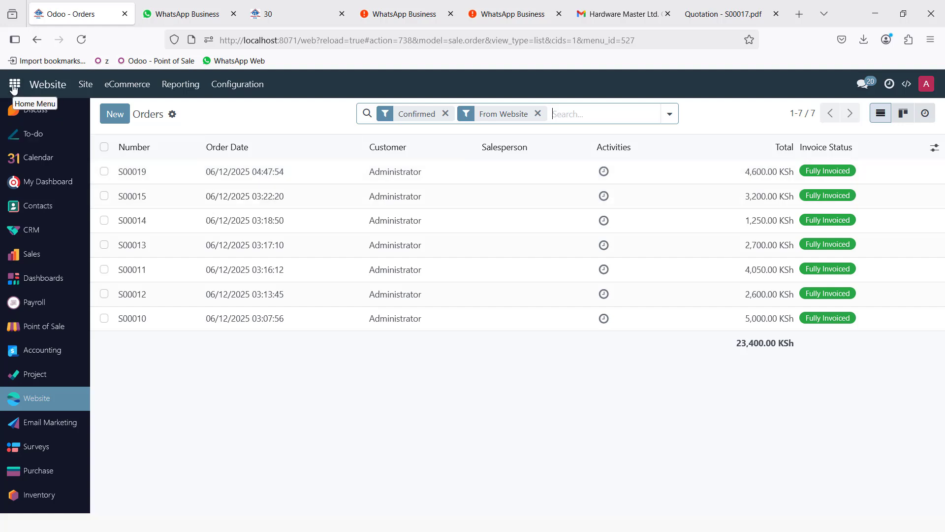
click(14, 87)
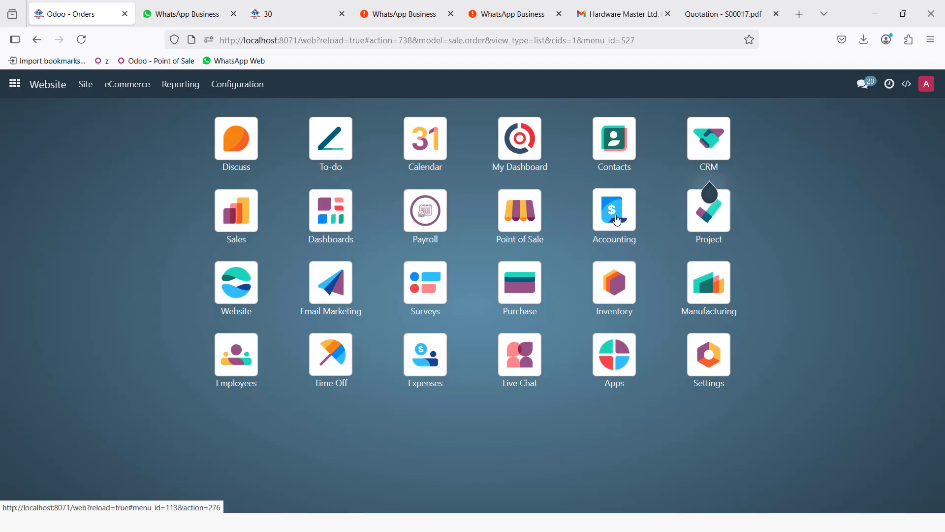
click(617, 220)
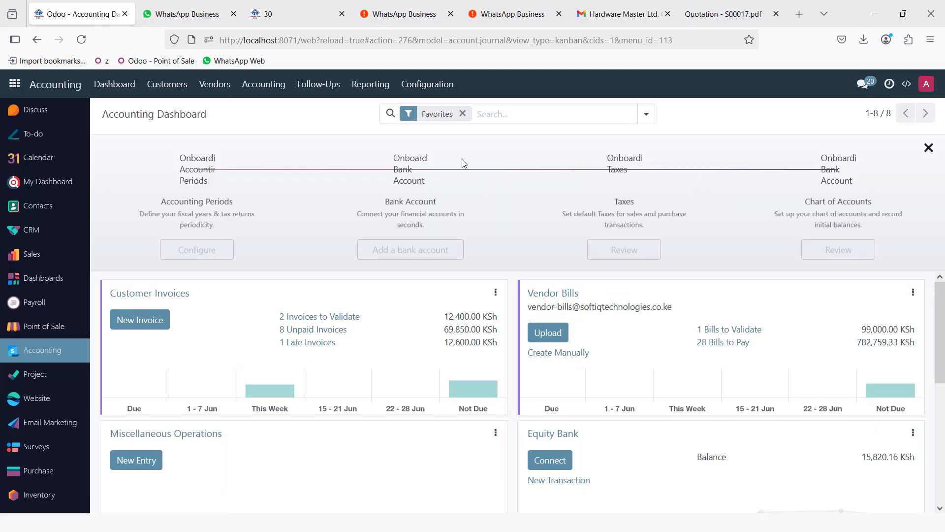
- Generate the Profit and Loss PDF for 1 January to 30 June 2025
click(369, 85)
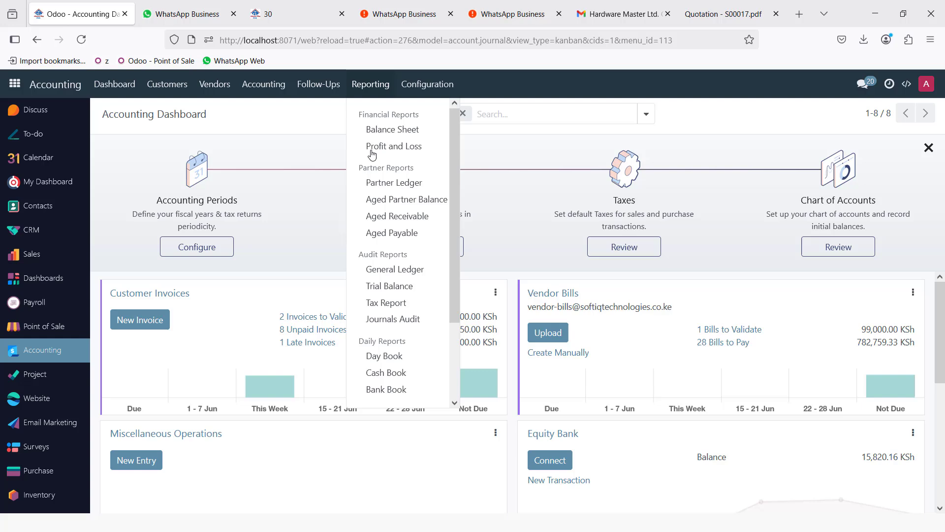
click(399, 149)
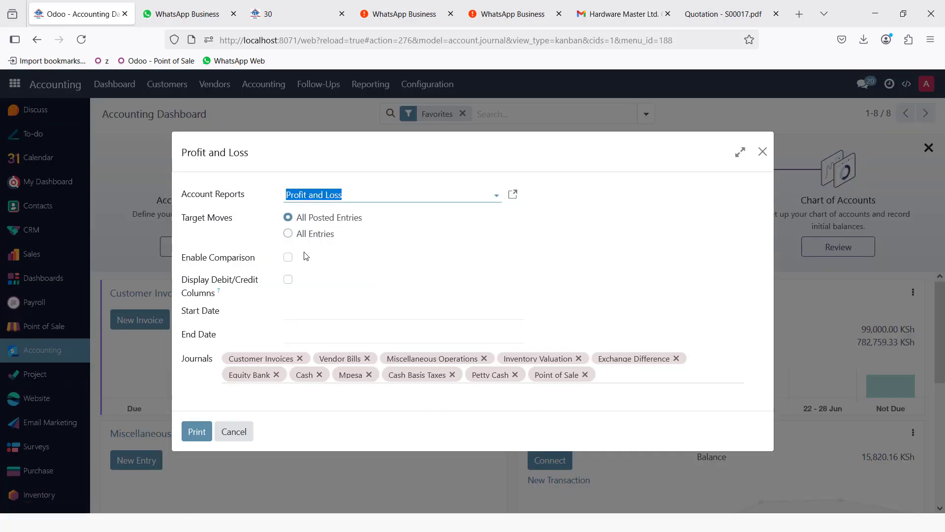
click(335, 309)
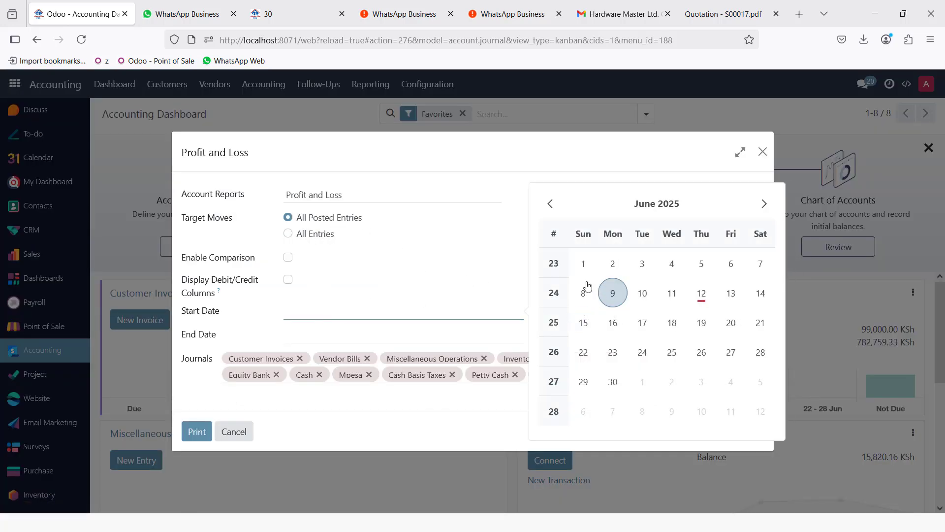
click(550, 203)
click(550, 204)
click(550, 203)
click(550, 203)
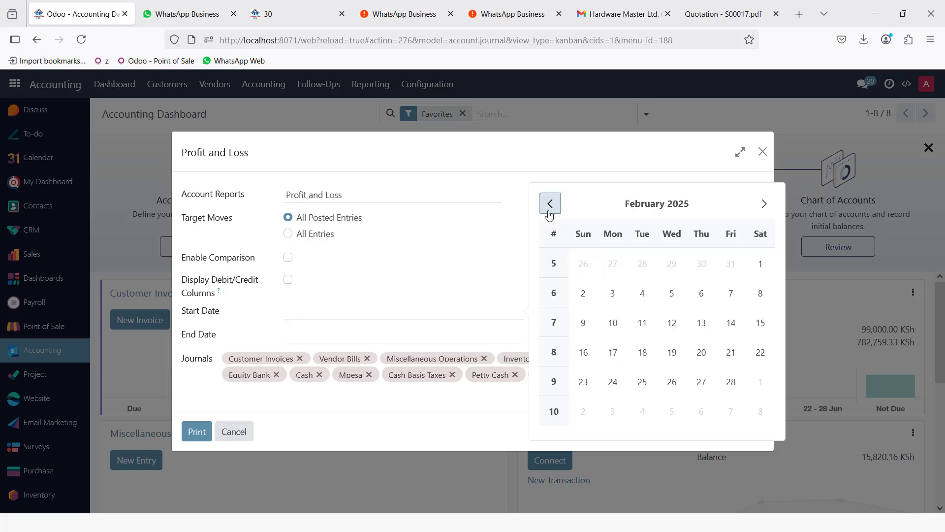
click(550, 204)
click(673, 264)
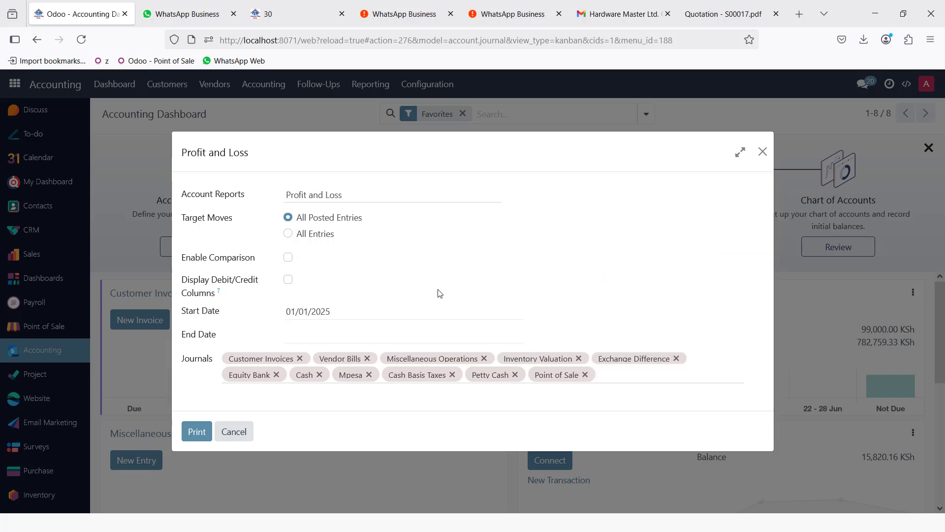
click(354, 335)
click(602, 399)
click(195, 431)
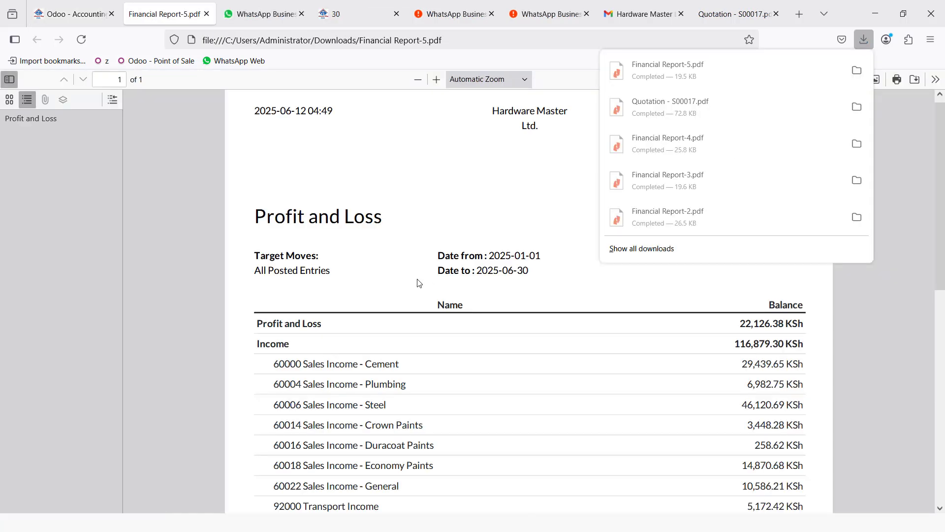
click(433, 213)
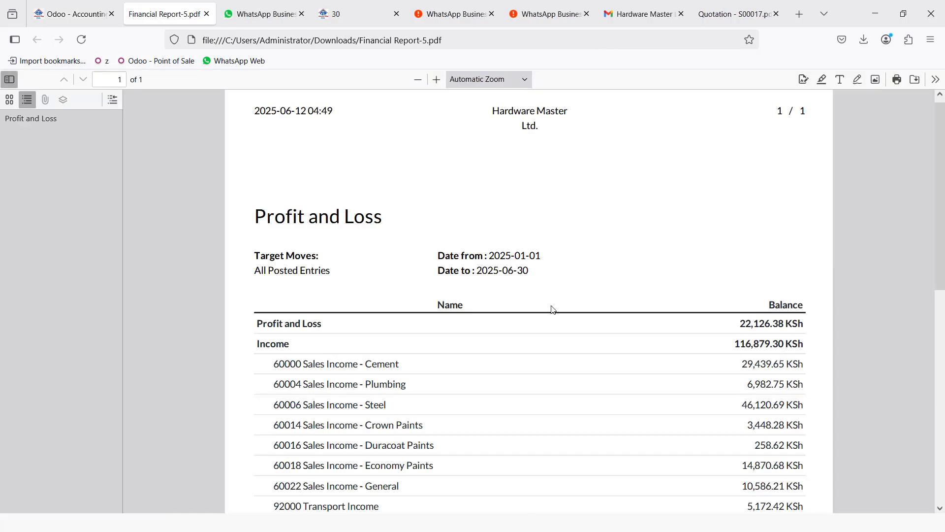
- Scroll the Profit and Loss PDF to check cost of sales 92,752.92 and 2,000.00 permit-charge overheads
scroll(505, 320, up, 1)
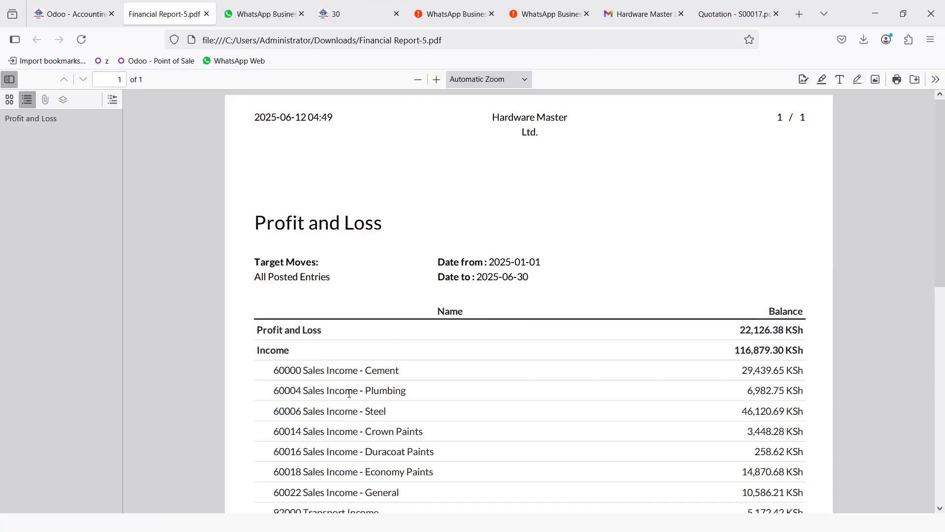
scroll(334, 372, down, 5)
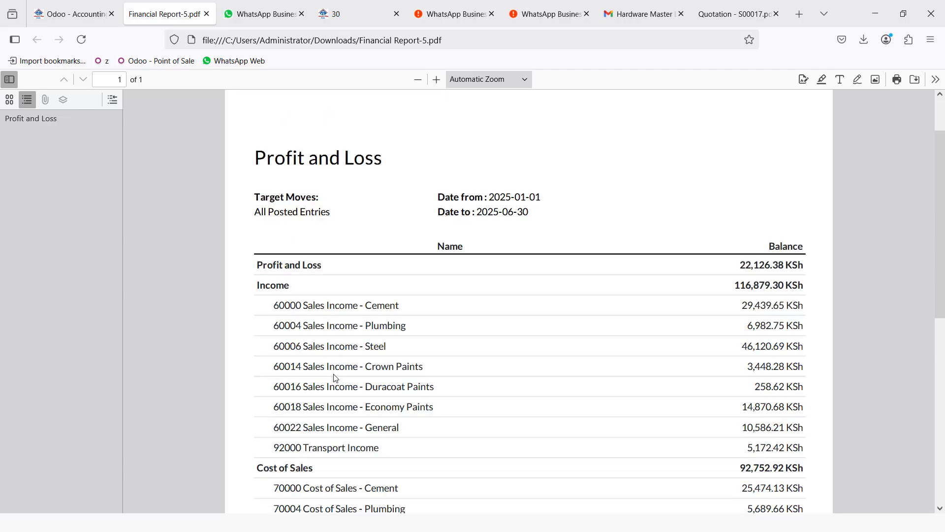
scroll(334, 375, down, 1)
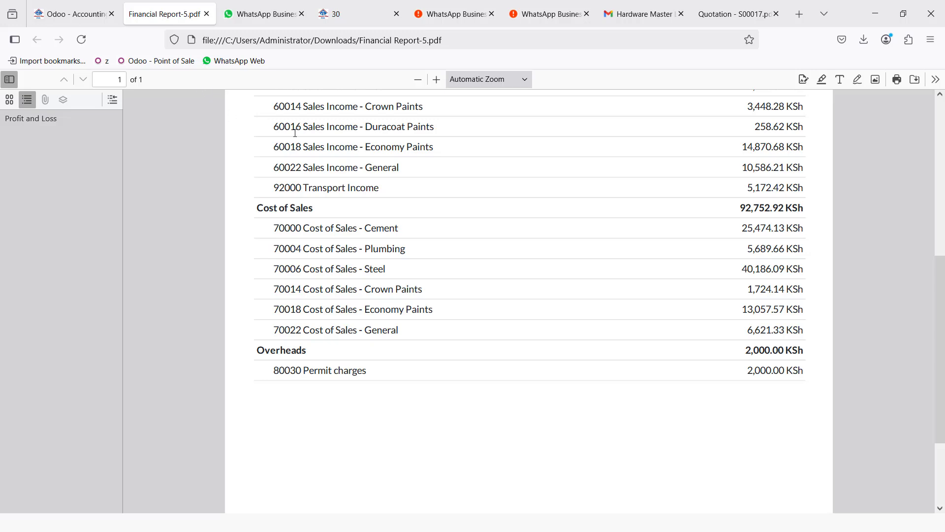
scroll(348, 304, up, 5)
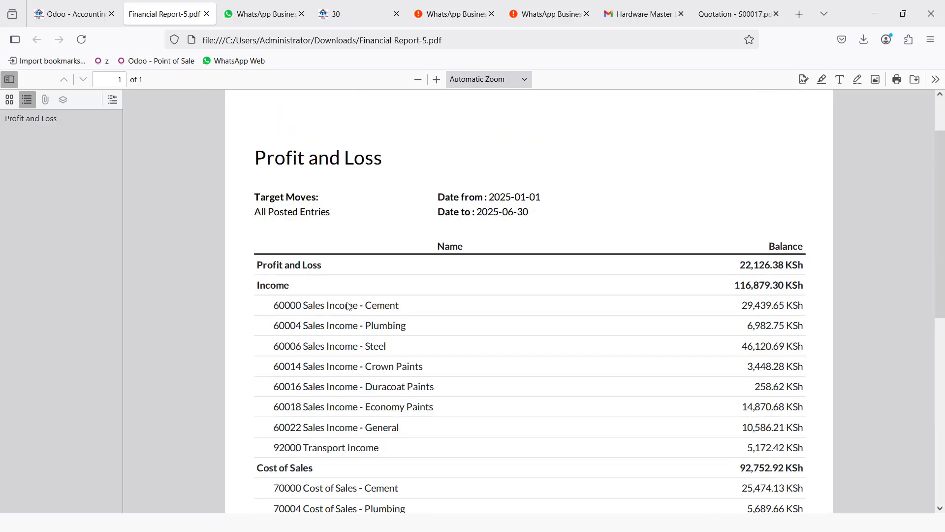
scroll(346, 302, down, 6)
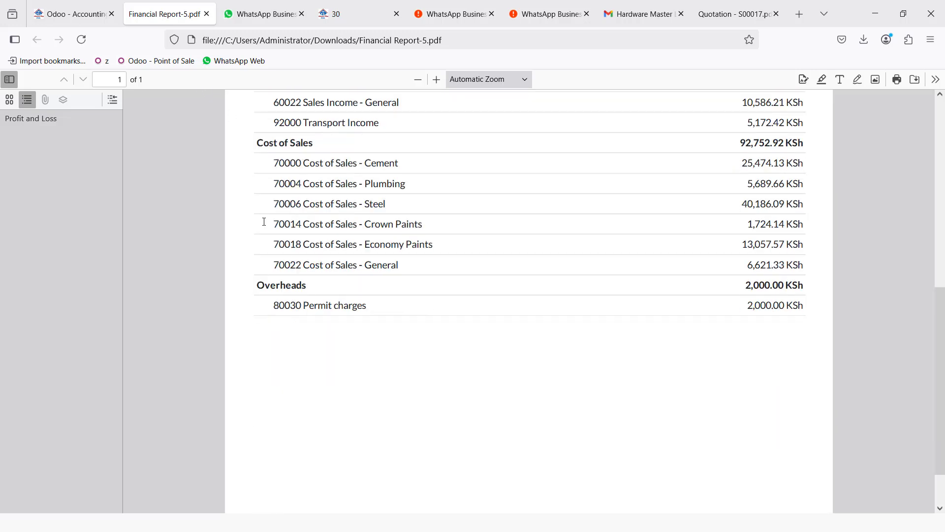
- Close the Profit and Loss settings and open Point of Sale's Petty Cash list
click(70, 12)
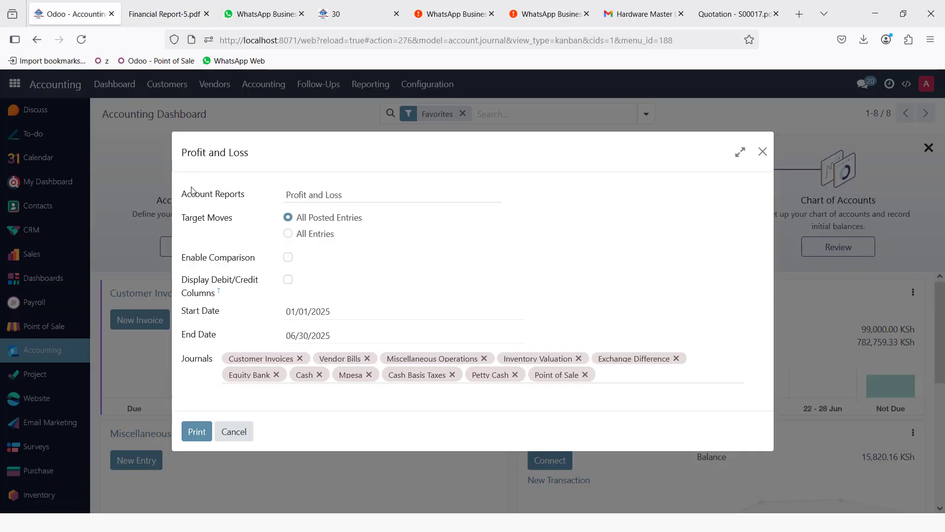
click(242, 435)
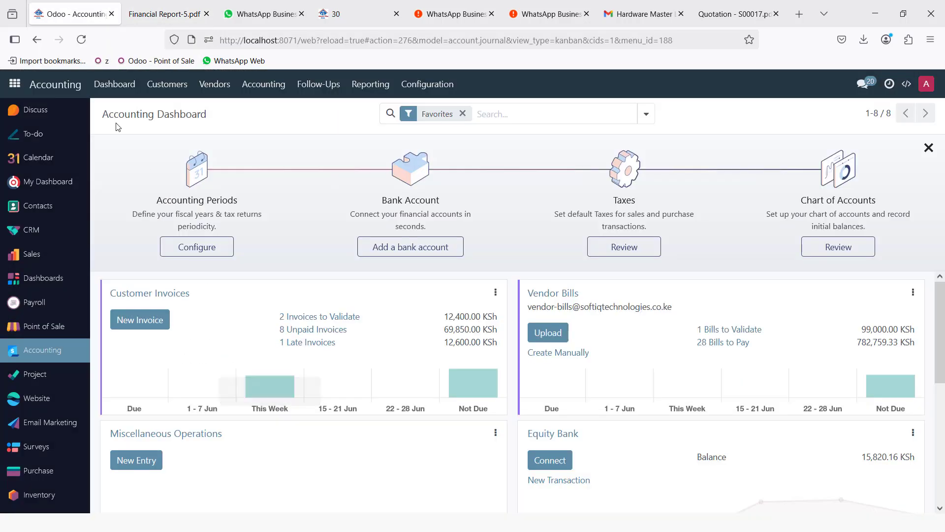
click(16, 85)
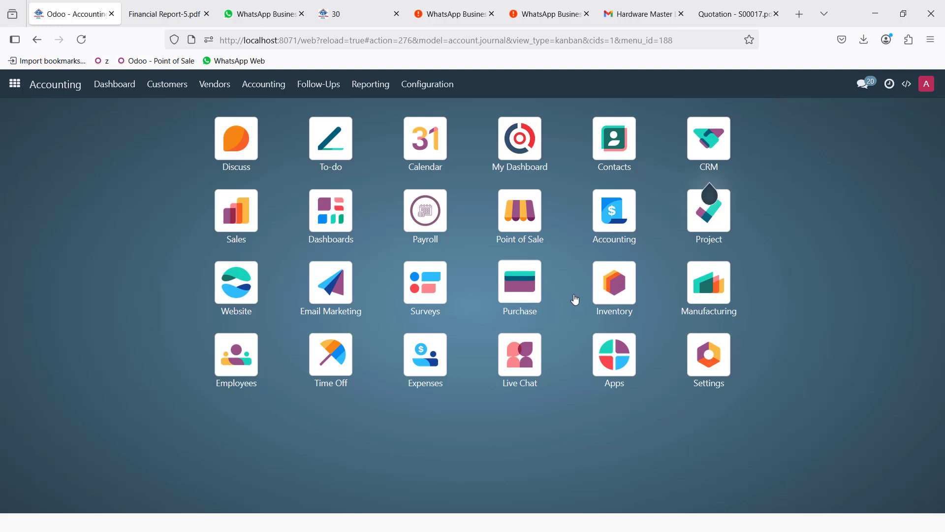
click(520, 212)
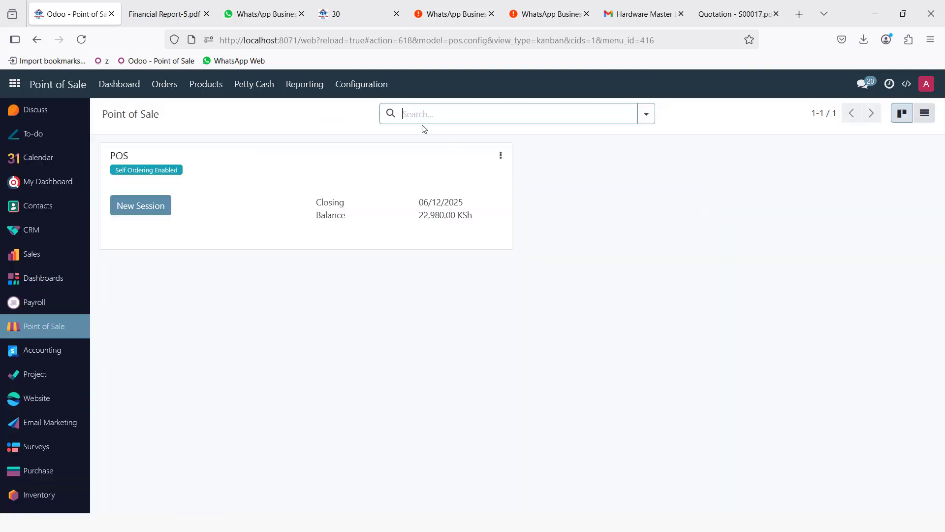
click(258, 84)
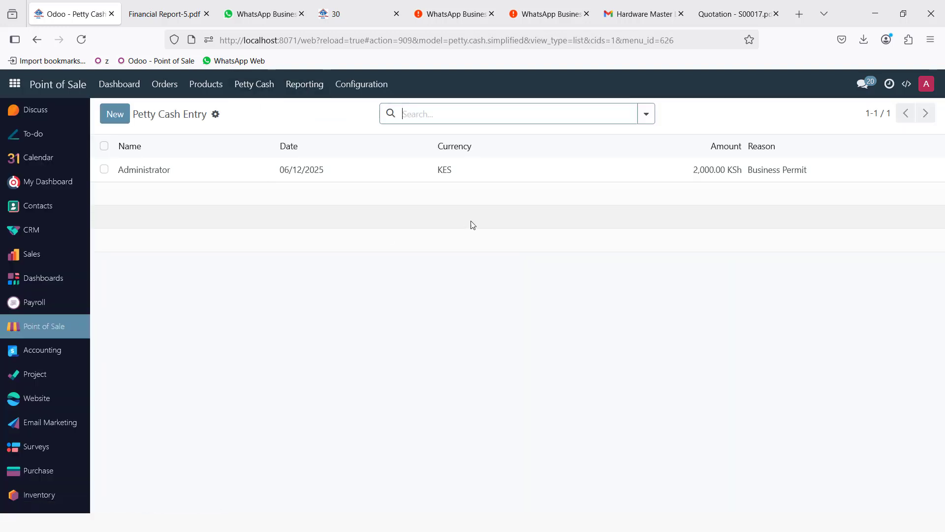
- Post a 1,500 petty cash entry for a staff member to 80000 Repairs & Maintenance, referenced motor vehicle repair
click(115, 116)
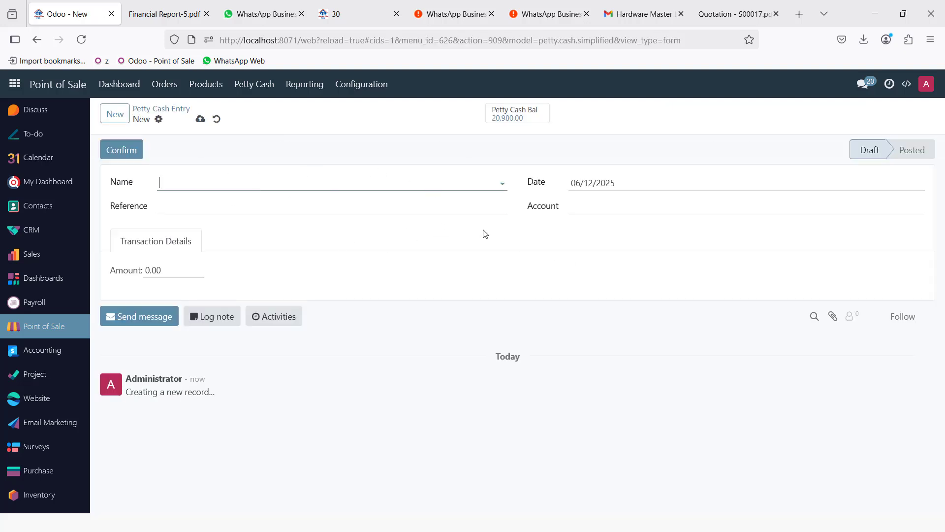
click(374, 184)
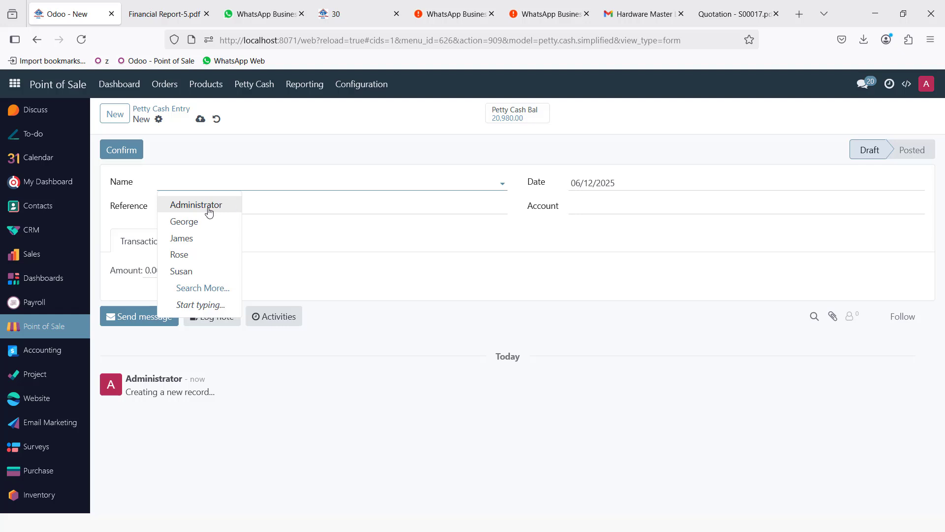
click(183, 239)
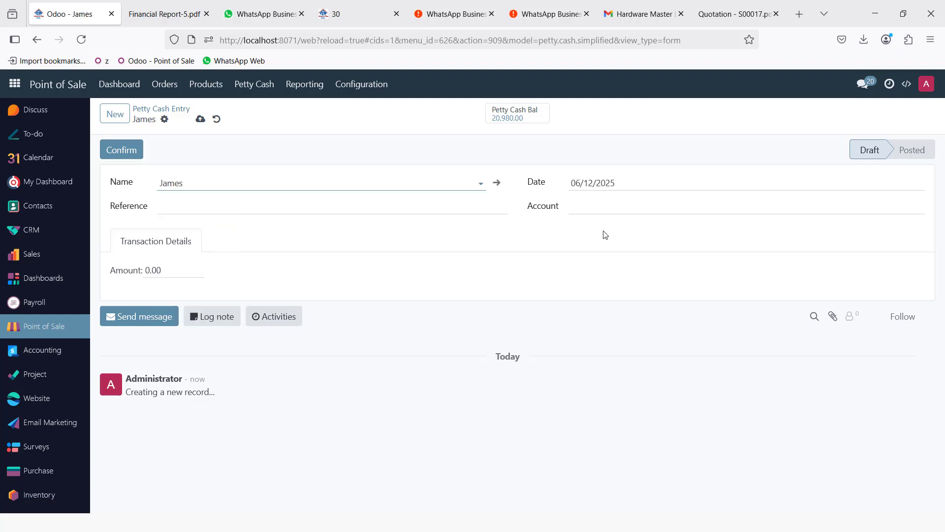
click(607, 205)
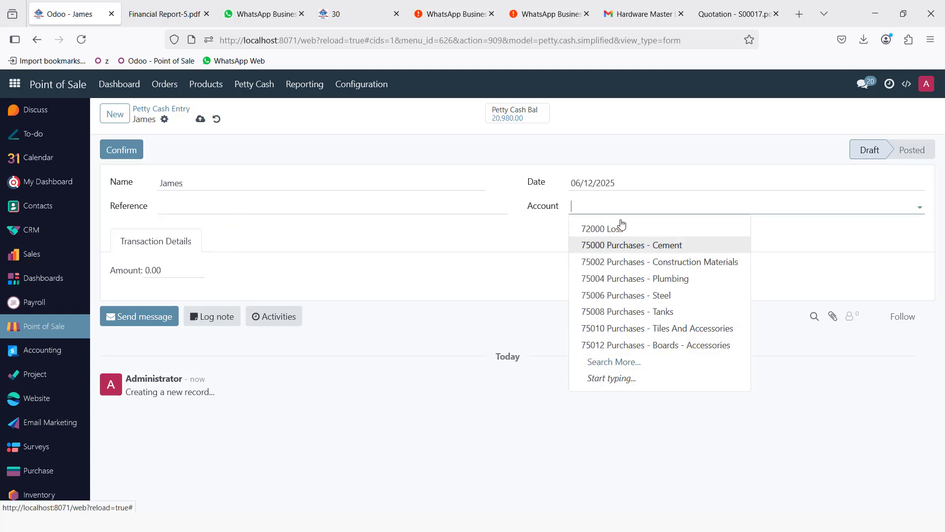
text(REP)
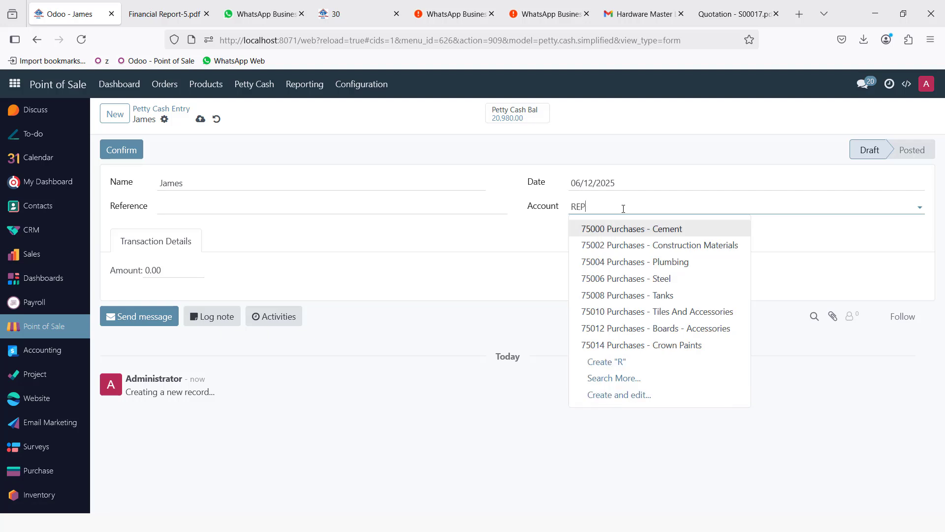
click(678, 228)
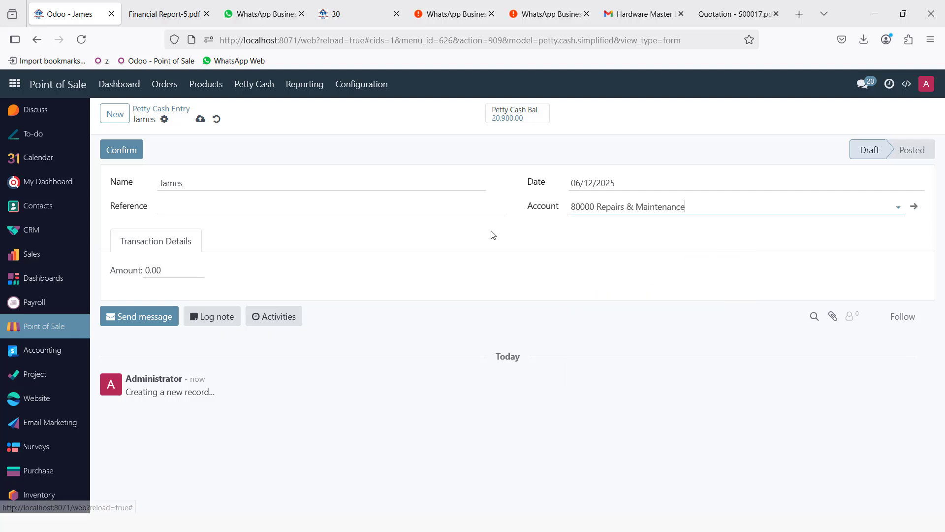
click(179, 270)
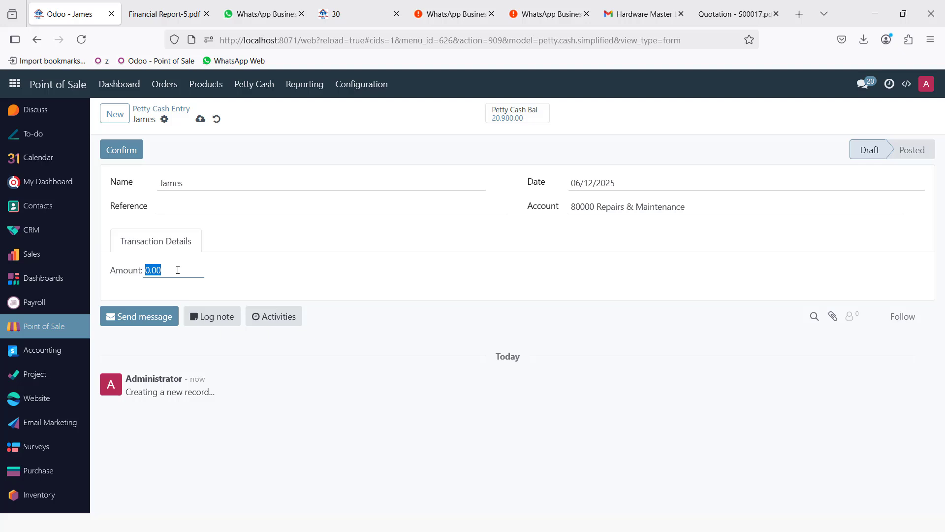
text(1,)
text(500)
click(197, 207)
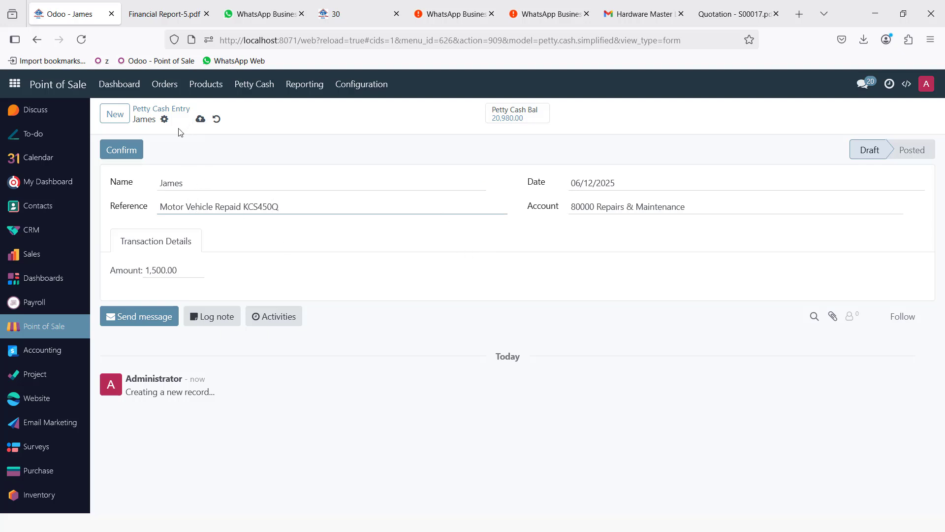
click(125, 150)
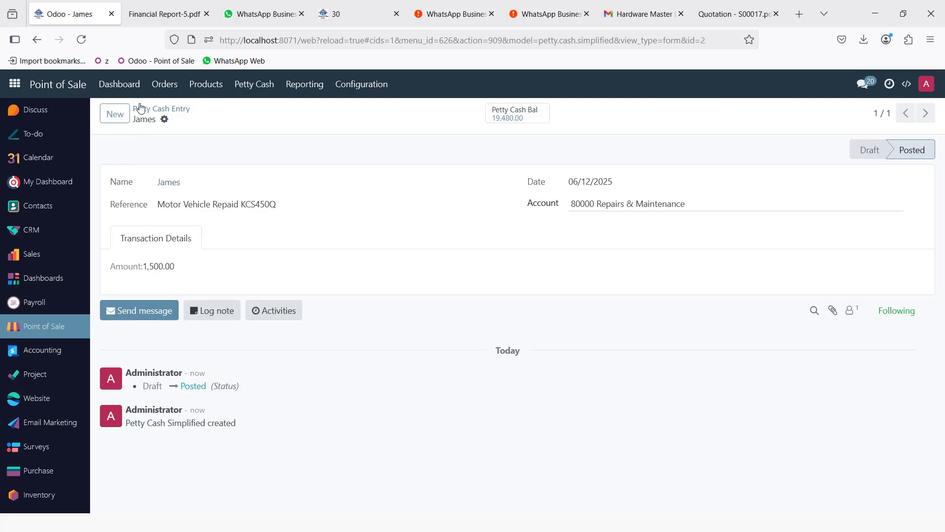
- Duplicate the Odoo tab and open the Accounting Profit and Loss report settings
right_click(72, 15)
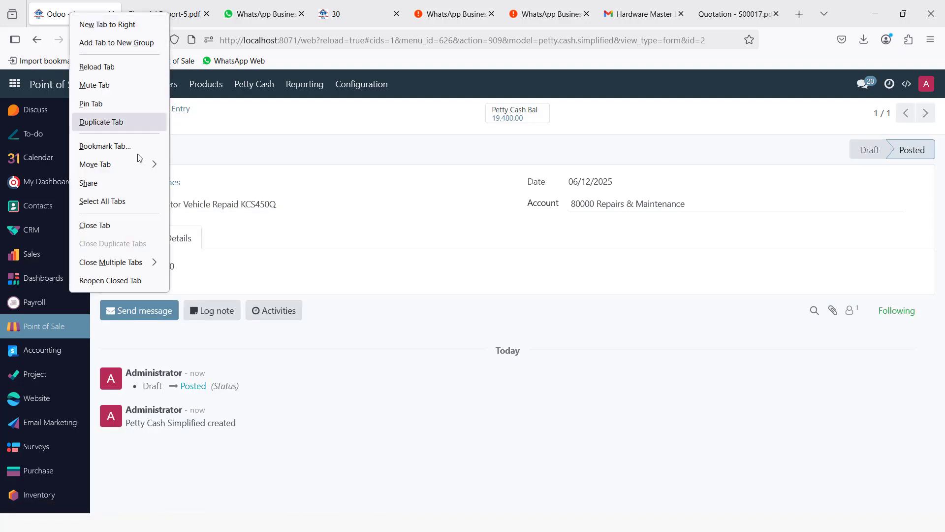
click(111, 123)
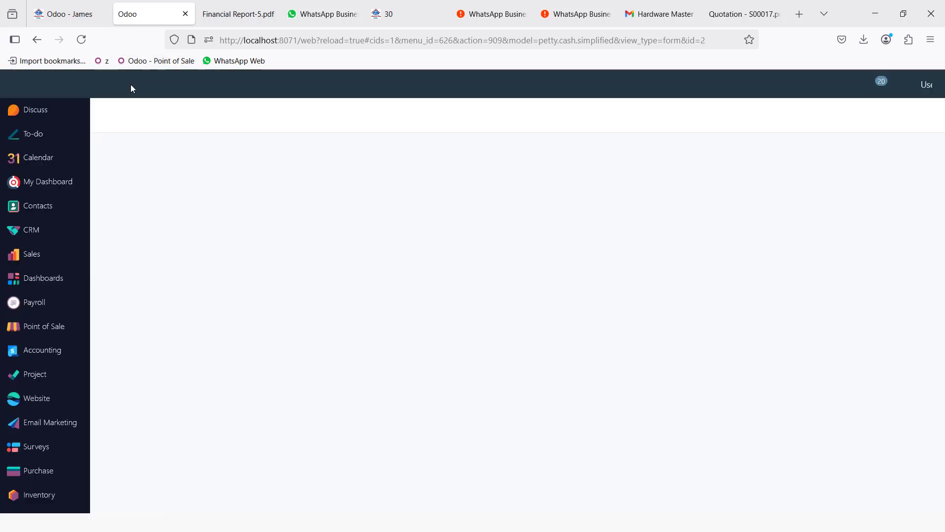
click(15, 84)
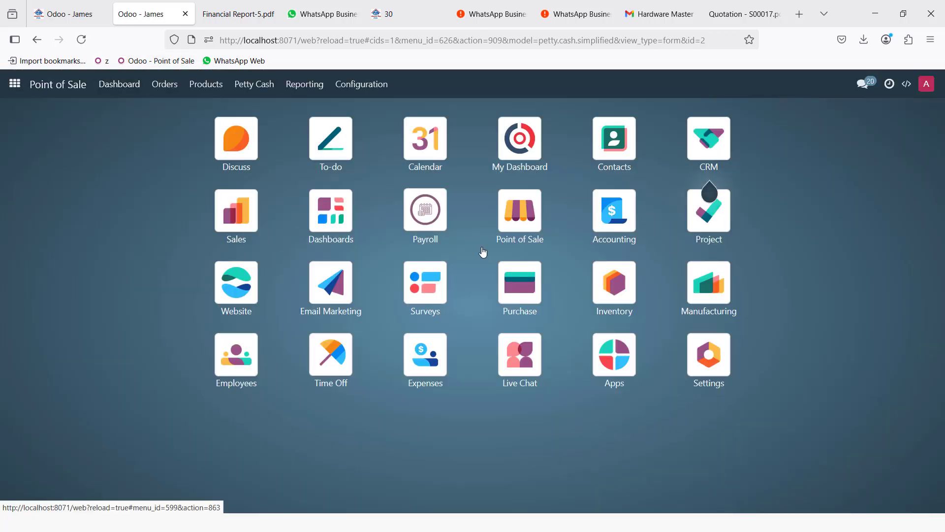
click(609, 219)
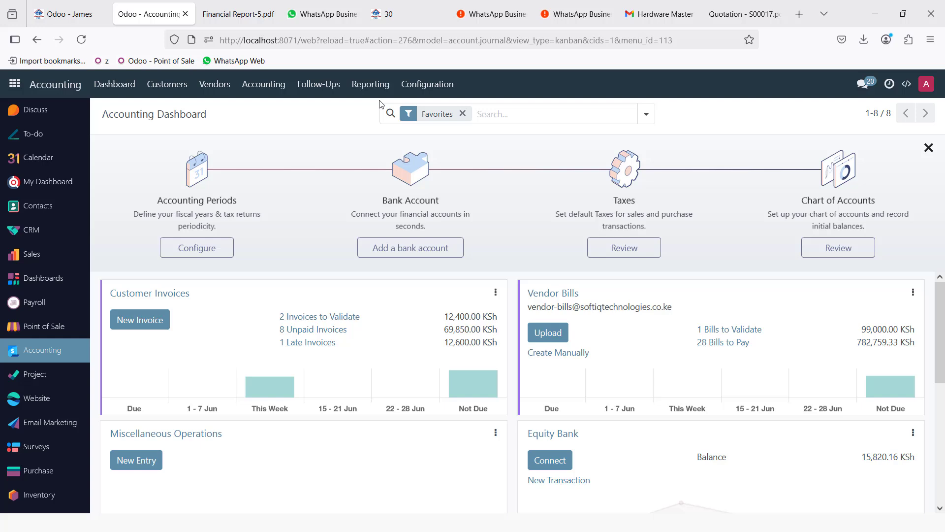
click(370, 83)
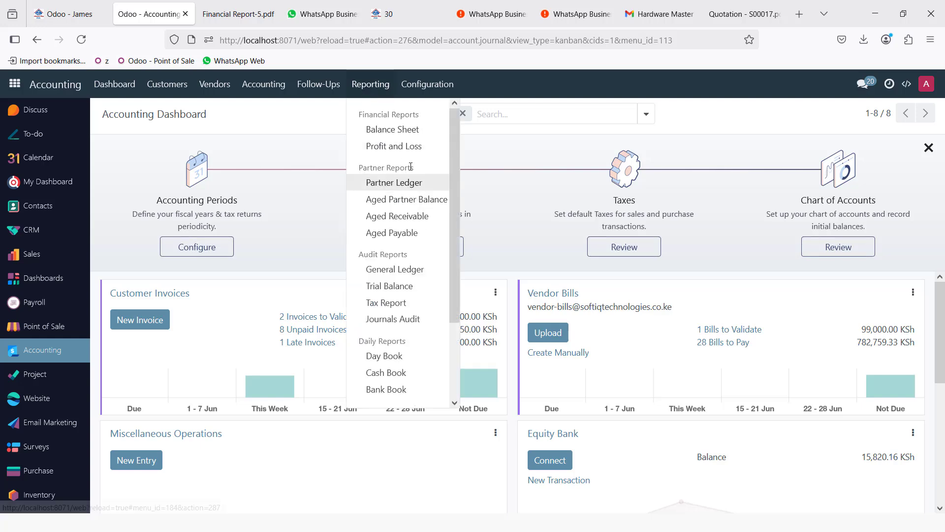
click(394, 146)
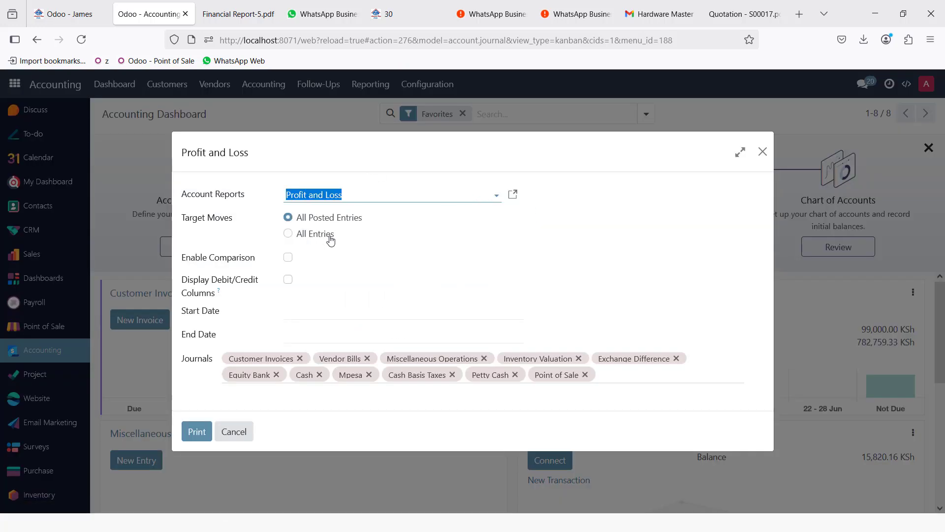
- Set the period from 1 January to 30 June 2025 and print the report
click(310, 316)
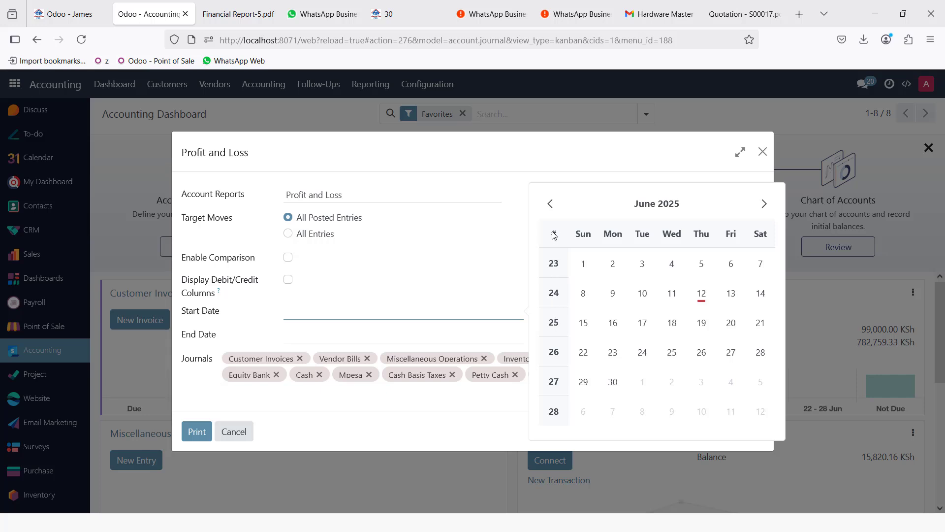
click(550, 203)
click(550, 204)
click(550, 203)
click(550, 203)
click(550, 204)
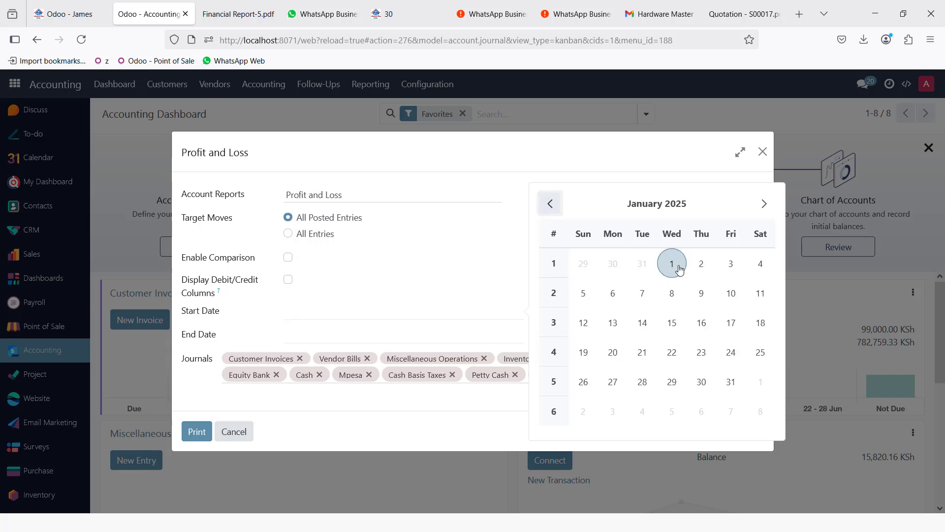
click(672, 263)
click(324, 336)
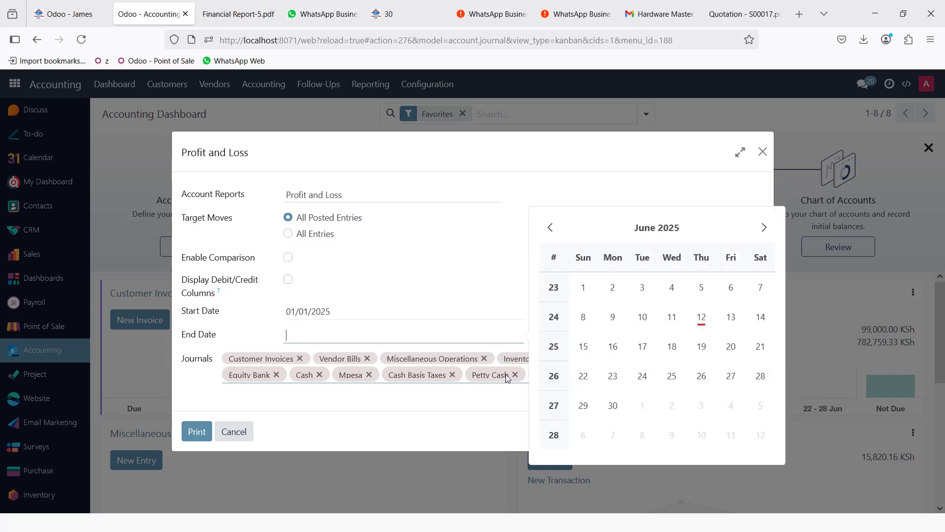
click(615, 405)
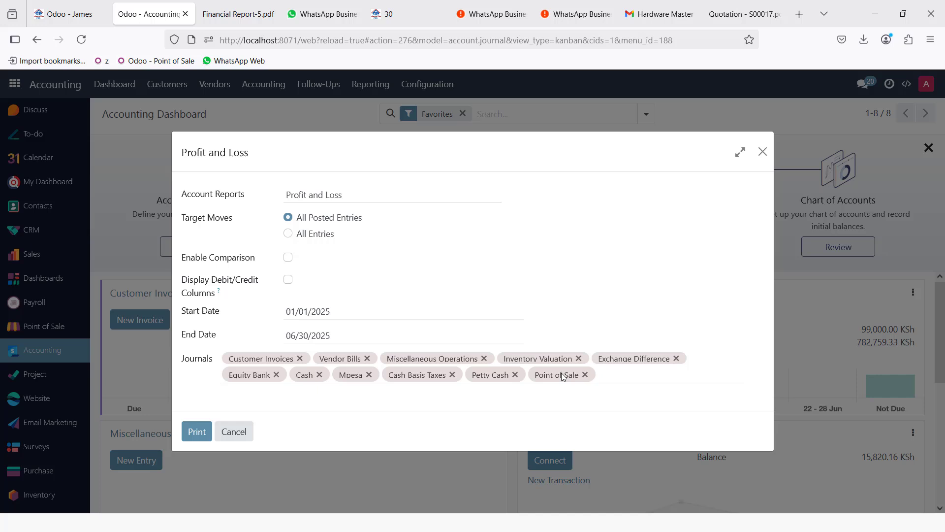
click(196, 433)
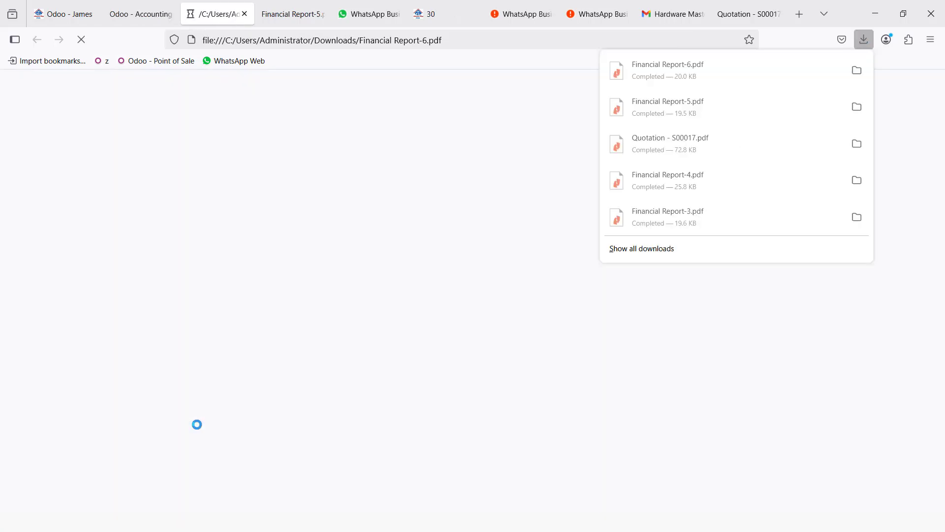
- Scroll through Financial Report-6.pdf to check the 20,626.38 KSh profit and Repairs & Maintenance overhead
click(424, 359)
scroll(426, 360, down, 5)
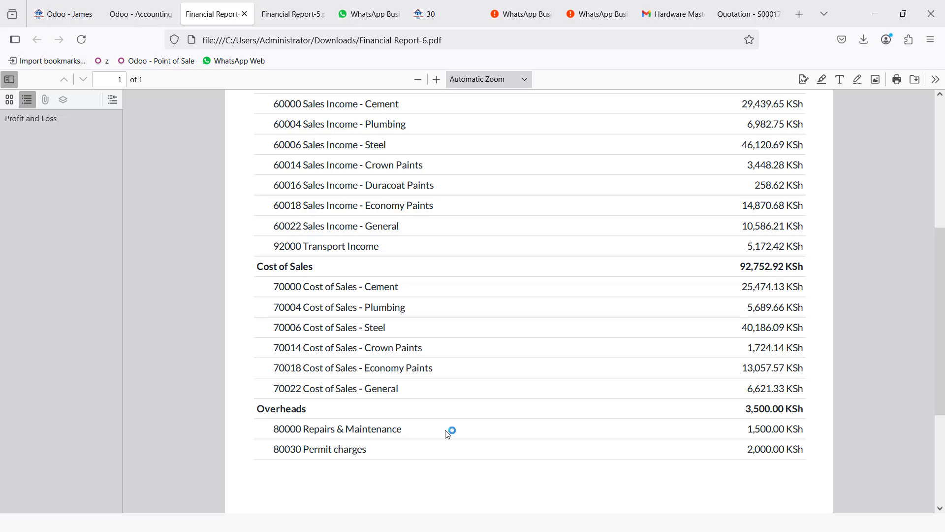
scroll(463, 426, down, 4)
scroll(460, 428, up, 8)
scroll(460, 426, up, 1)
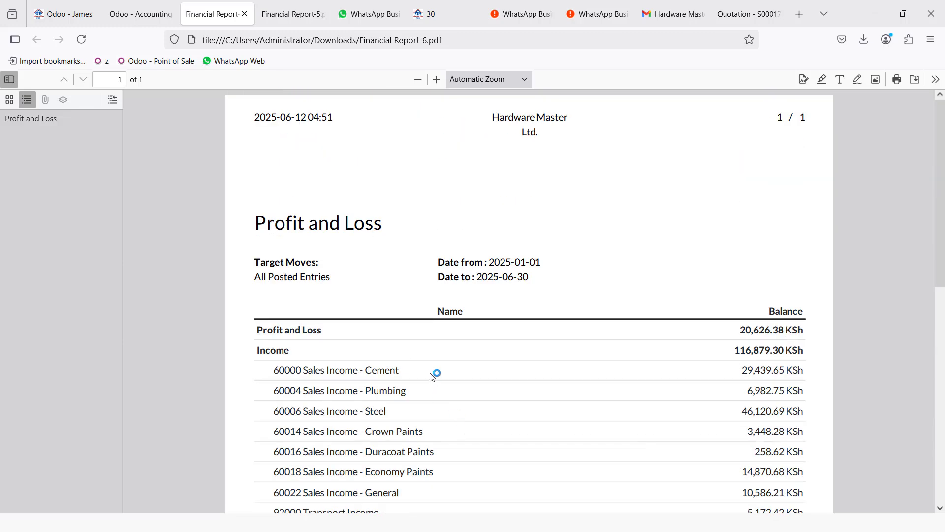
- Back in Odoo, cancel the Profit and Loss settings and open the Balance Sheet report settings
click(124, 16)
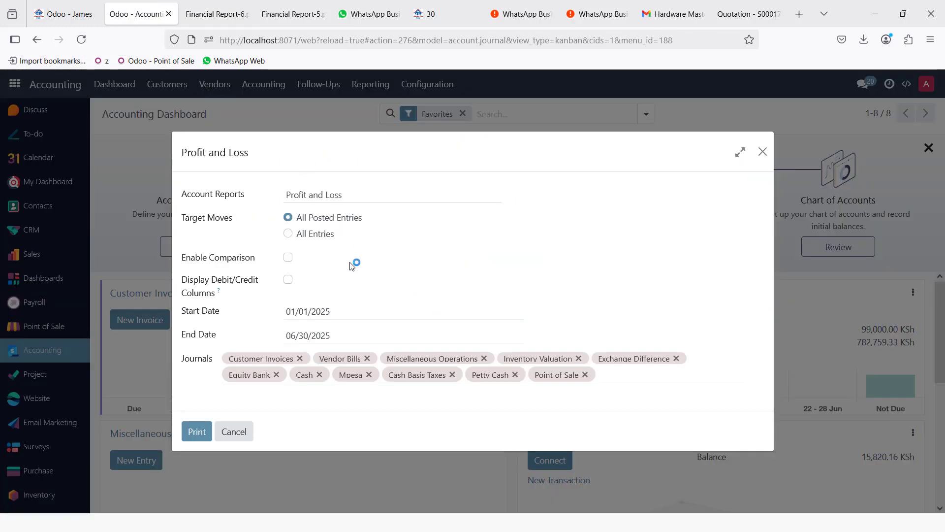
click(233, 432)
click(369, 89)
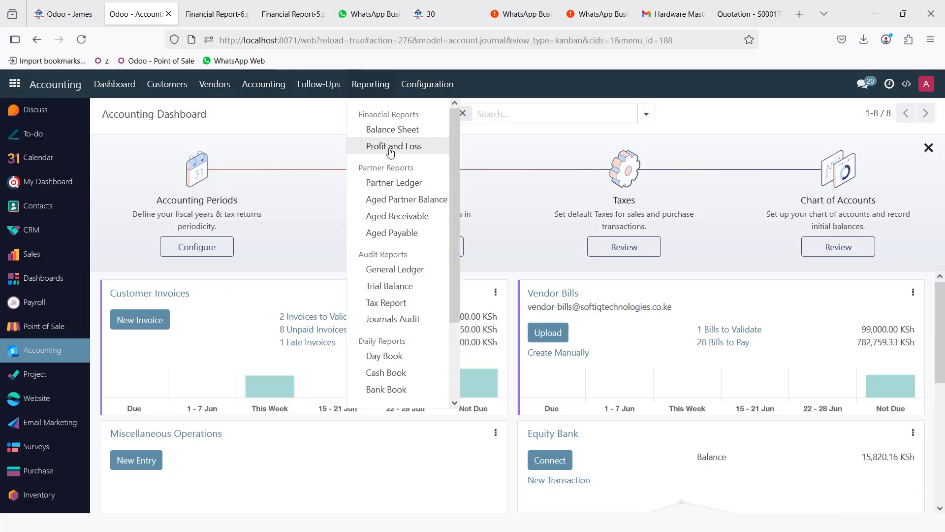
click(392, 130)
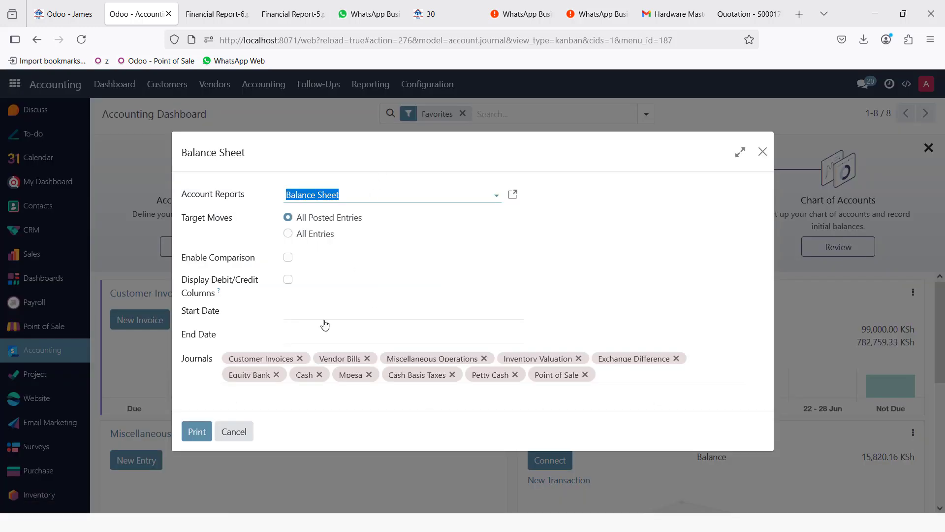
- Set the Balance Sheet period to 01/01/2025–06/30/2025 and print it to PDF
click(323, 316)
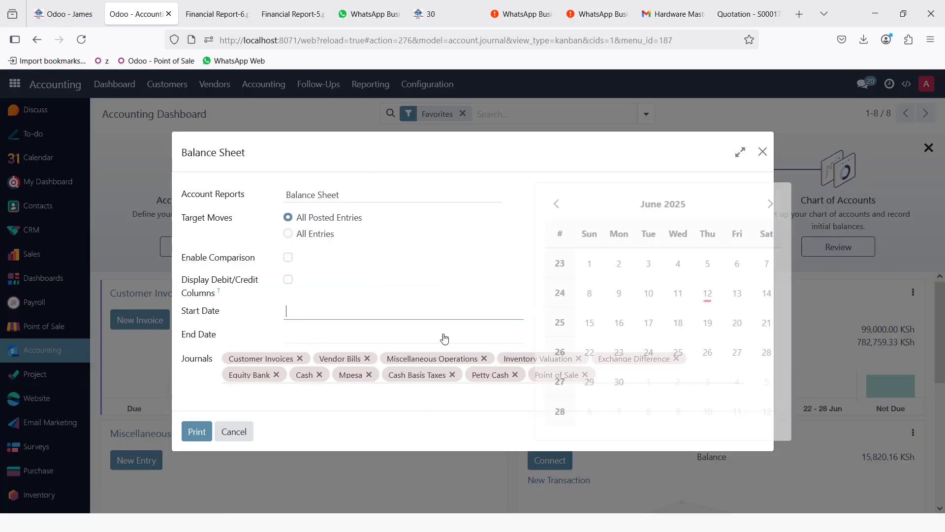
click(548, 207)
click(549, 206)
click(549, 207)
click(548, 207)
click(549, 207)
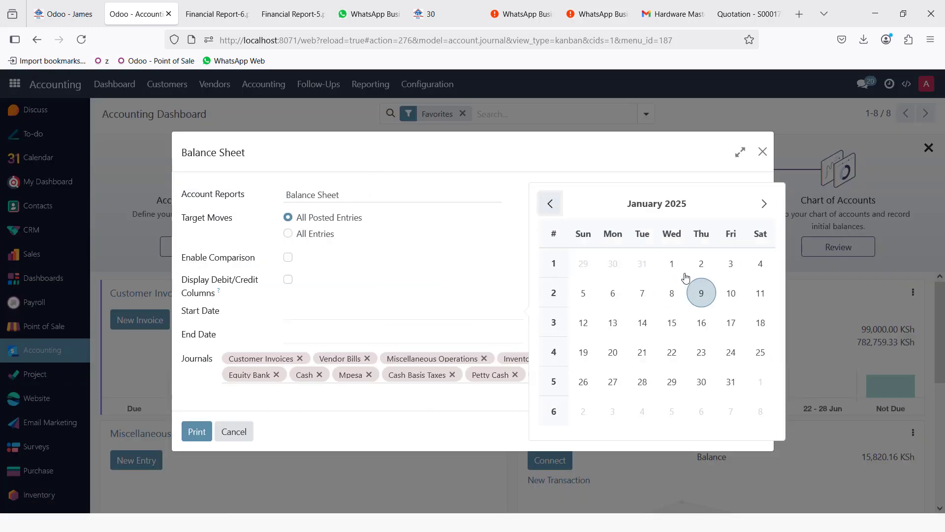
click(671, 263)
click(341, 337)
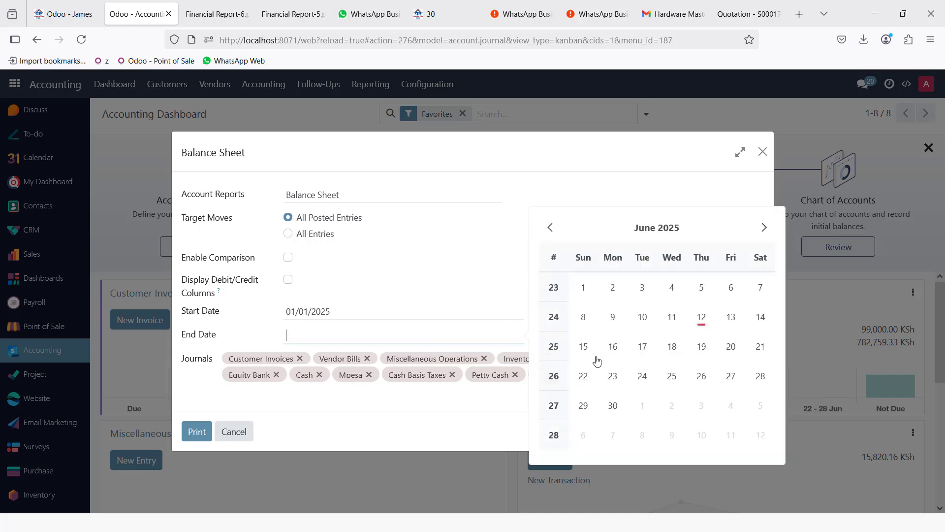
click(613, 406)
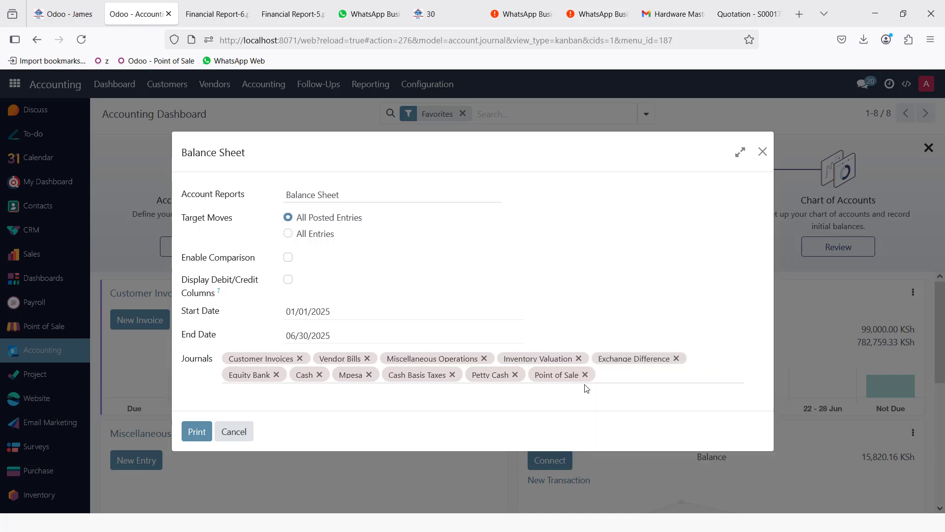
click(191, 431)
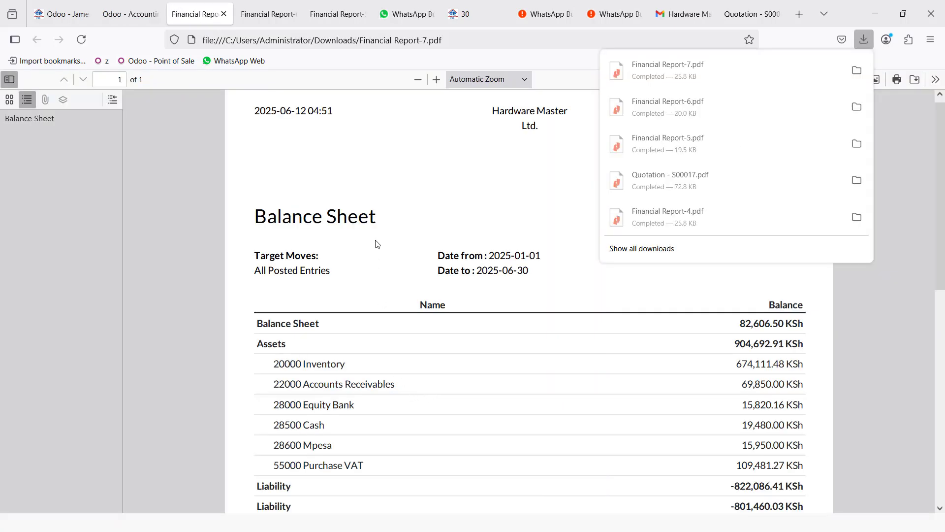
- Scroll through the Financial Report-7.pdf Balance Sheet to check it
click(375, 234)
scroll(392, 283, down, 6)
scroll(391, 283, up, 7)
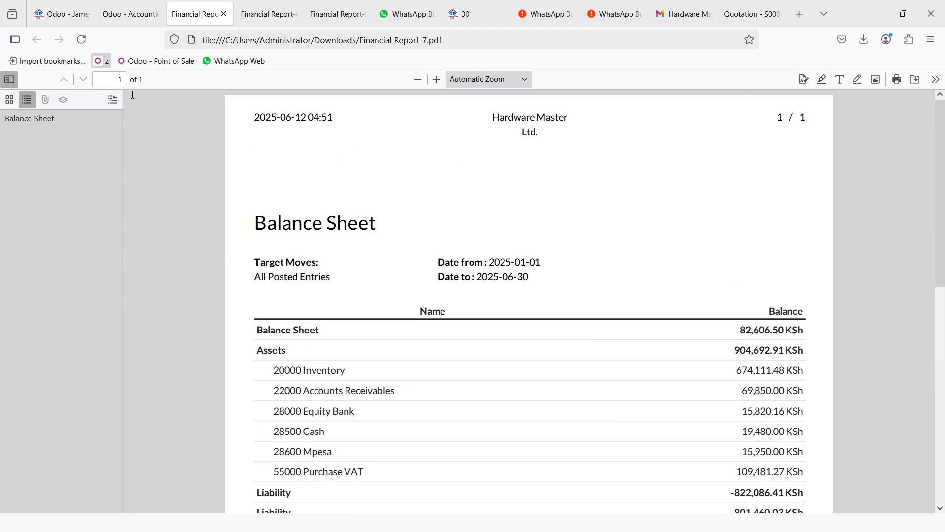
- Return to Odoo, cancel the Balance Sheet settings, and show the main apps grid
click(125, 14)
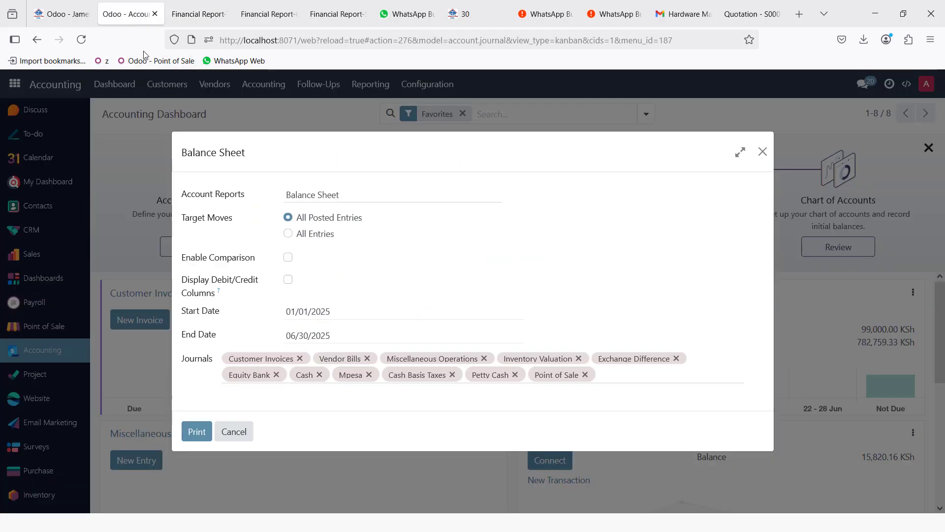
click(246, 431)
click(15, 84)
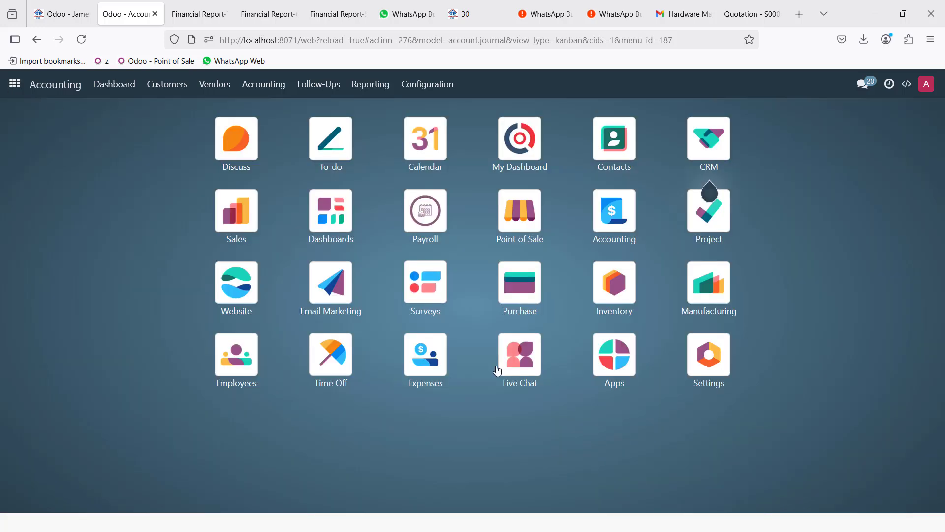
- Open My Dashboard and scroll through its charts
click(523, 144)
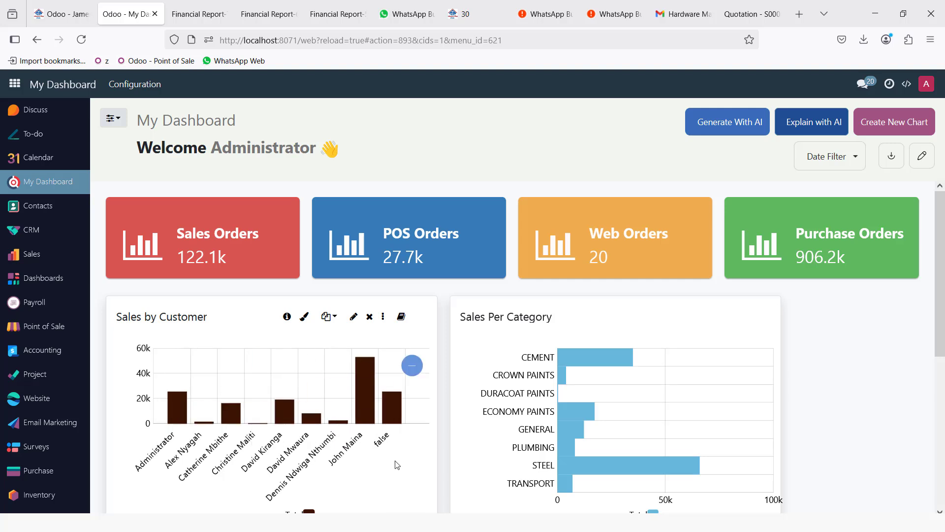
scroll(325, 449, down, 2)
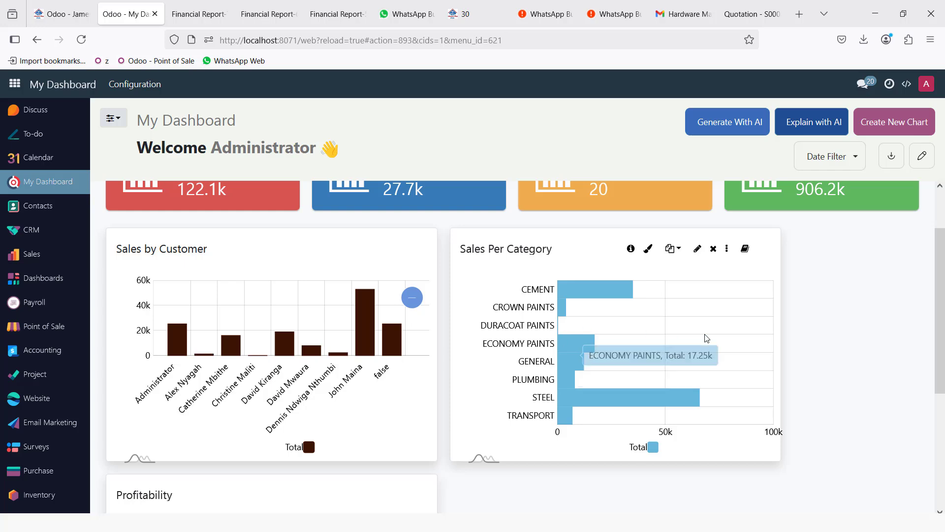
scroll(825, 372, down, 4)
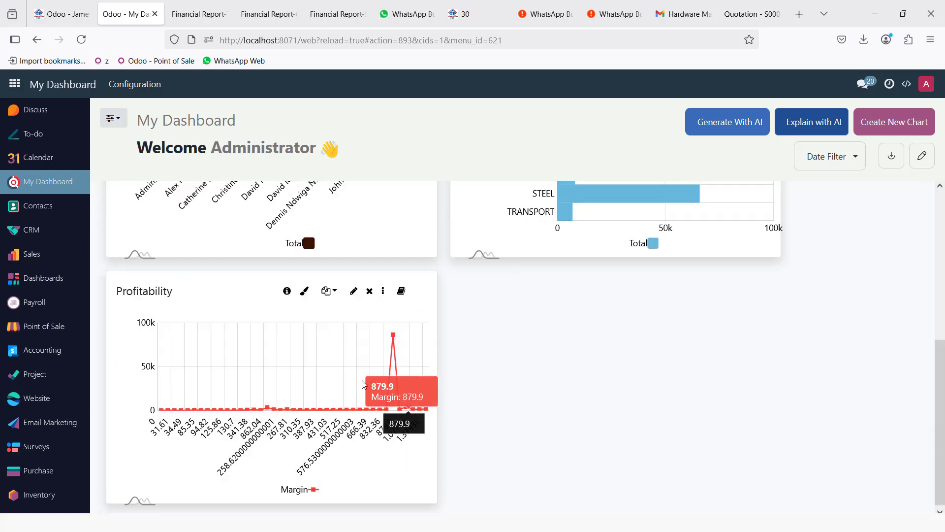
scroll(310, 378, down, 1)
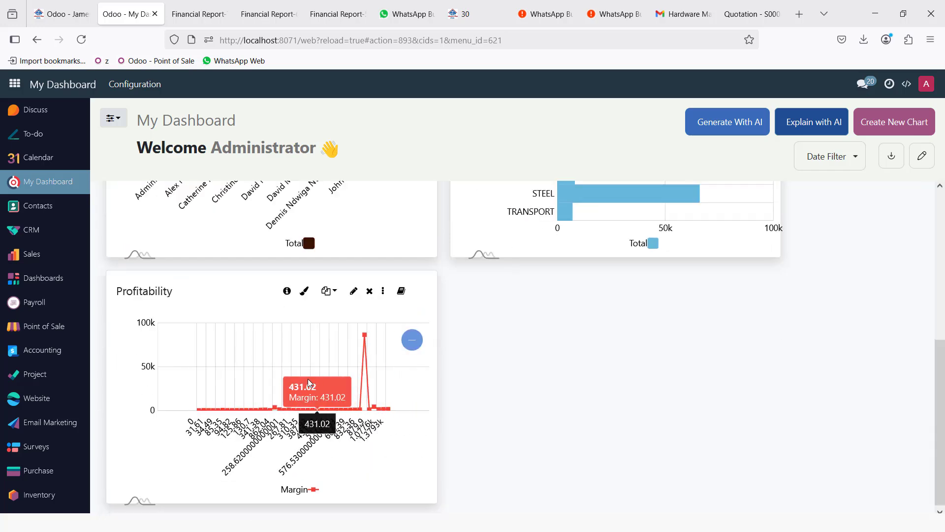
scroll(308, 379, up, 1)
scroll(837, 362, up, 5)
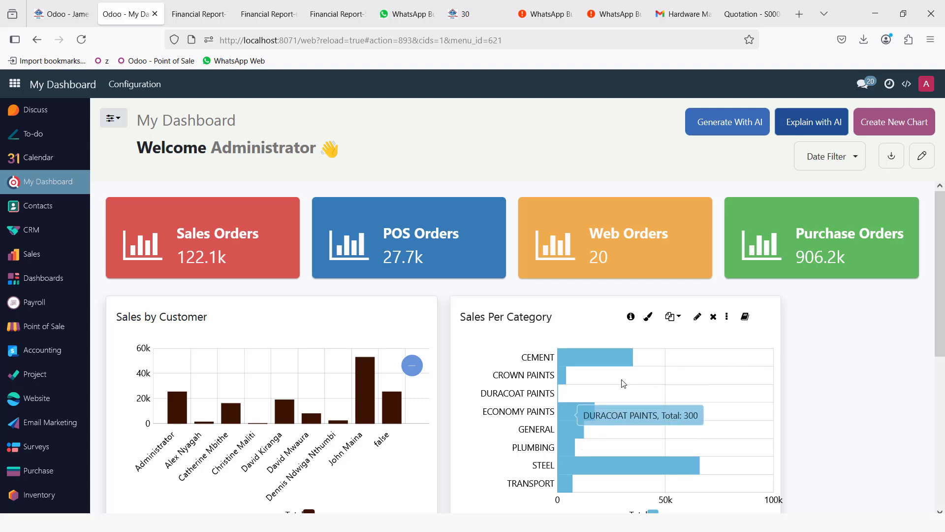
- Drill into a Sales Per Category bar and back, then open the Sales dashboard
click(584, 358)
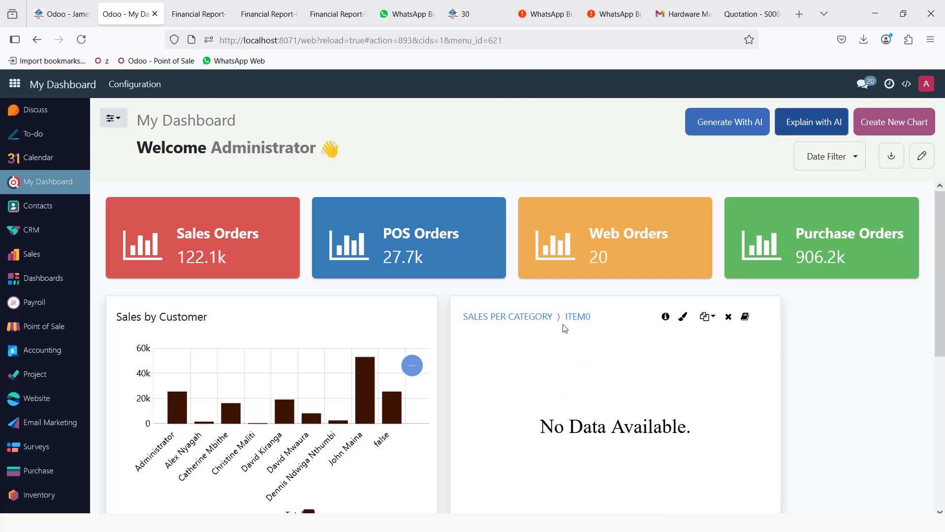
click(502, 316)
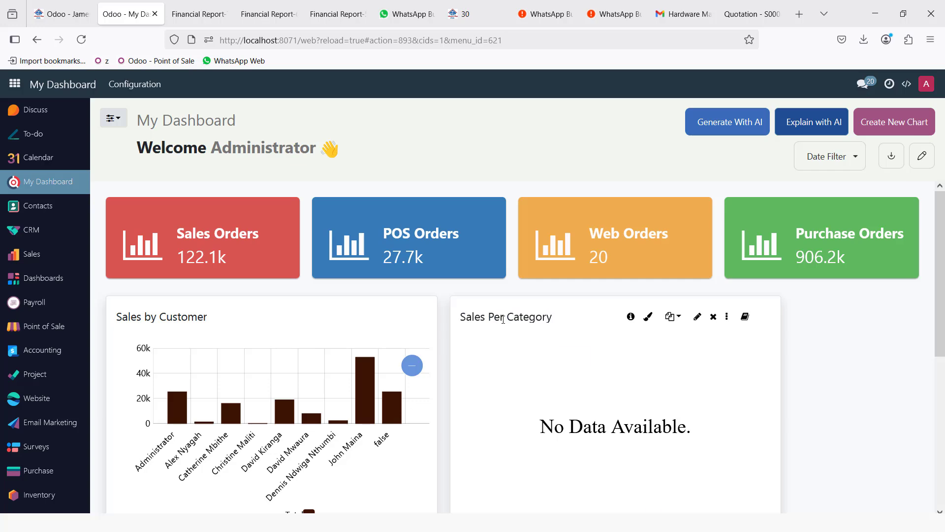
click(469, 261)
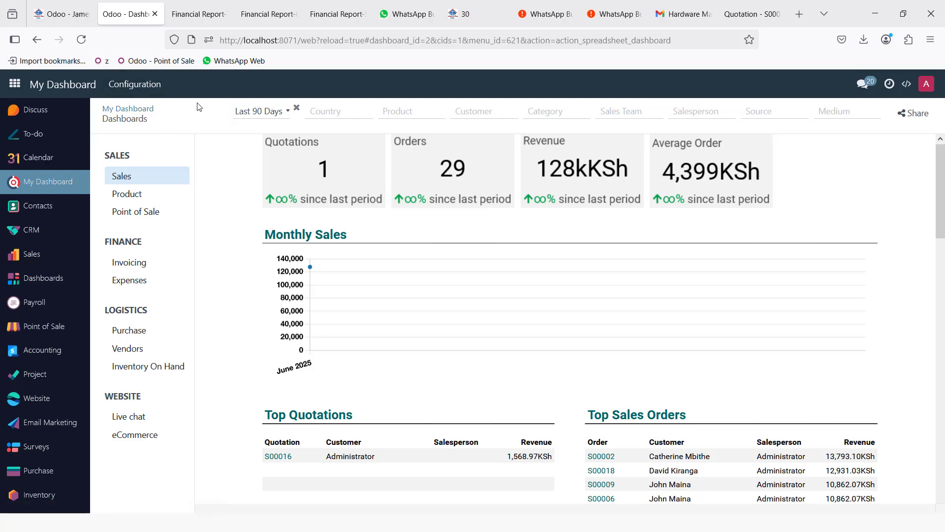
key(alt+Tab)
key(alt+Tab)
key(alt+Tab)
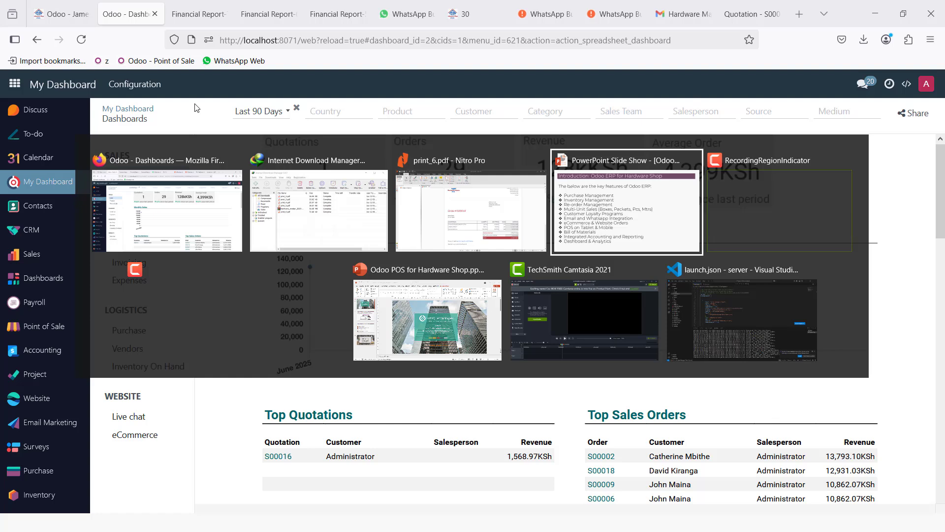
- In the Odoo POS for Hardware Shop presentation, show the closing THANK YOU slide 4
key(alt+Tab)
key(alt+Tab)
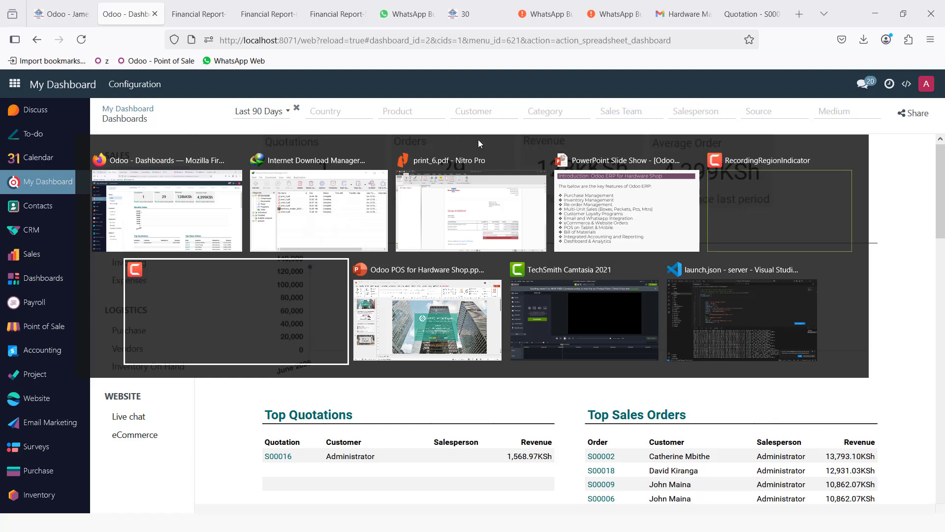
key(alt+Tab)
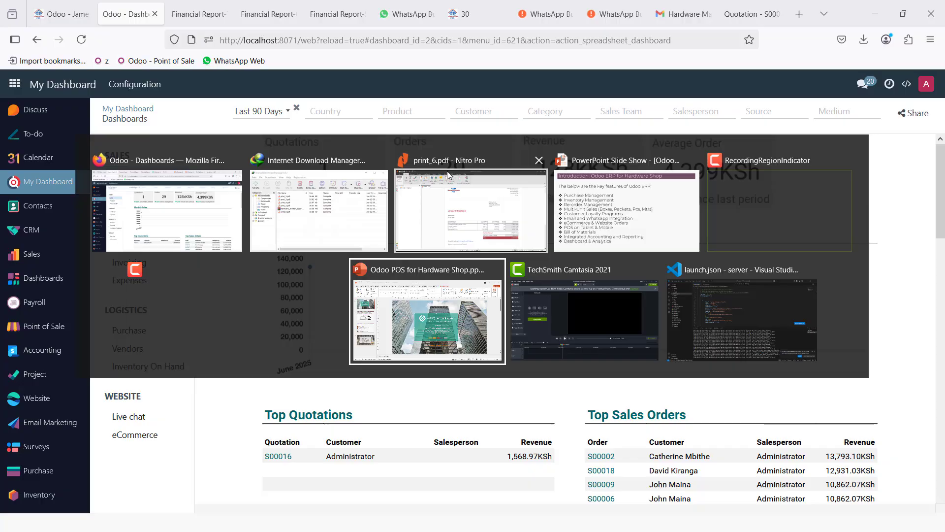
click(81, 412)
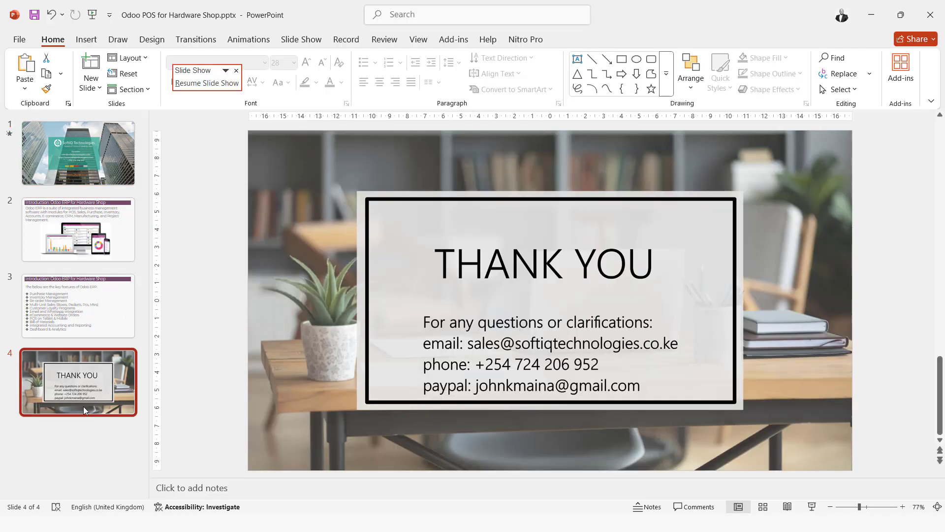